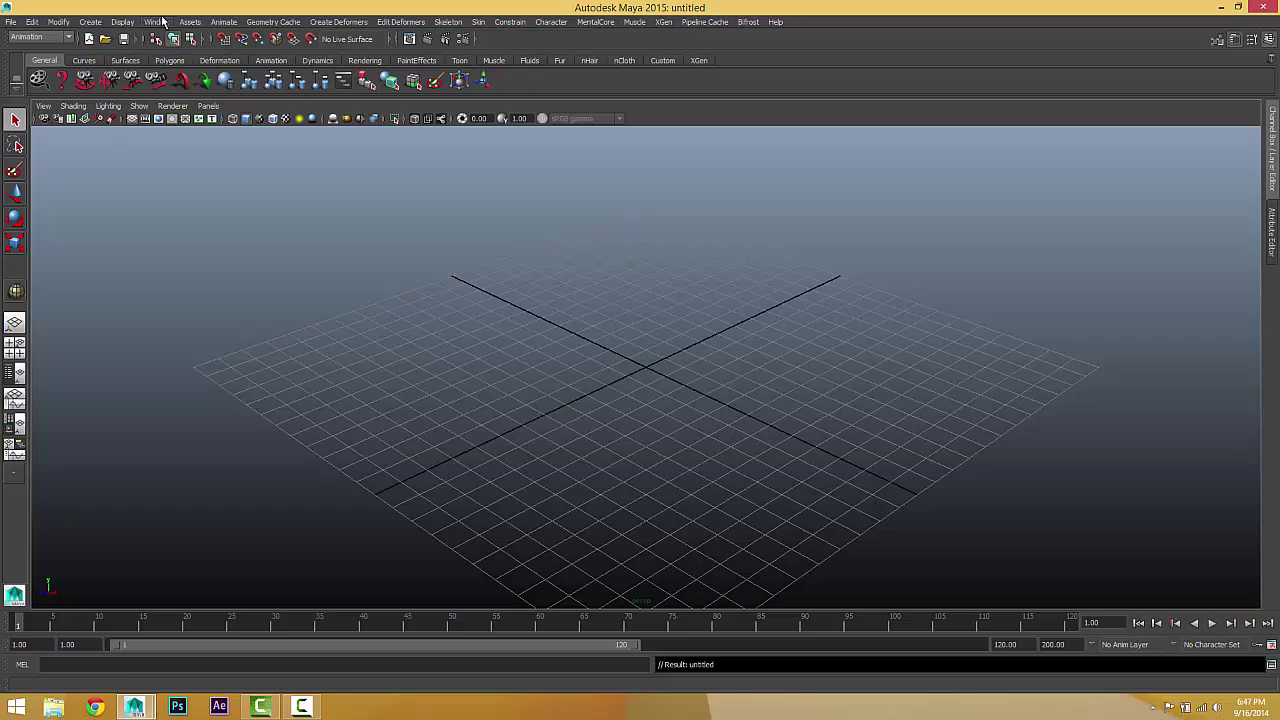
# - Draw a polygon plane about 13.9 wide and 15.4 high on the grid
pyautogui.click(90, 22)
pyautogui.moveTo(120, 54)
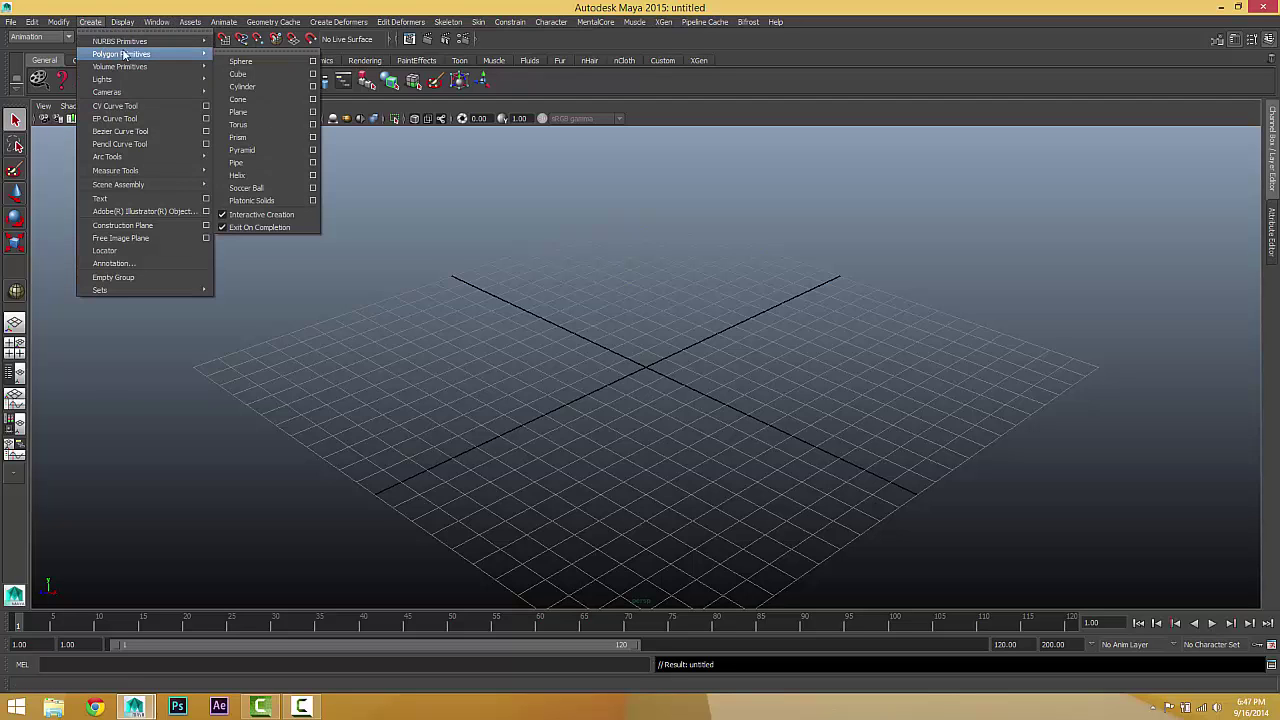
pyautogui.click(240, 111)
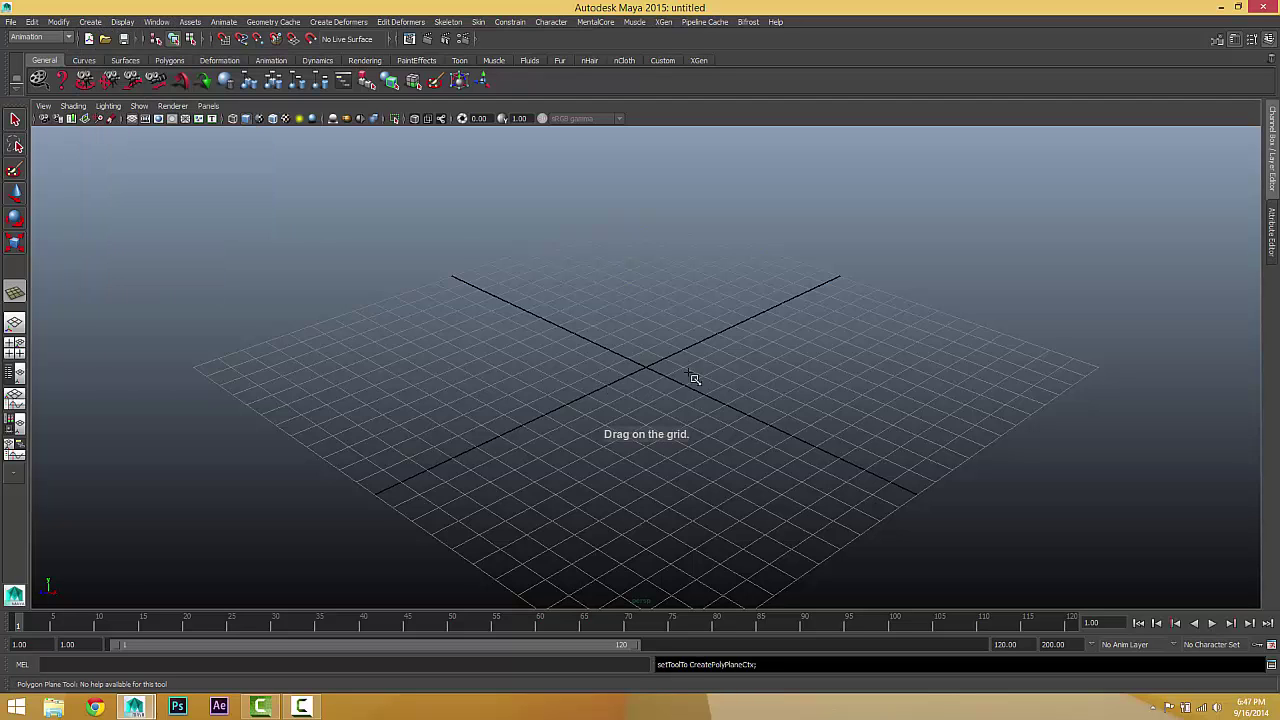
pyautogui.moveTo(742, 293); pyautogui.dragTo(748, 598)
pyautogui.keyDown('alt'); pyautogui.moveTo(700, 464); pyautogui.dragTo(583, 437, button='middle'); pyautogui.keyUp('alt')
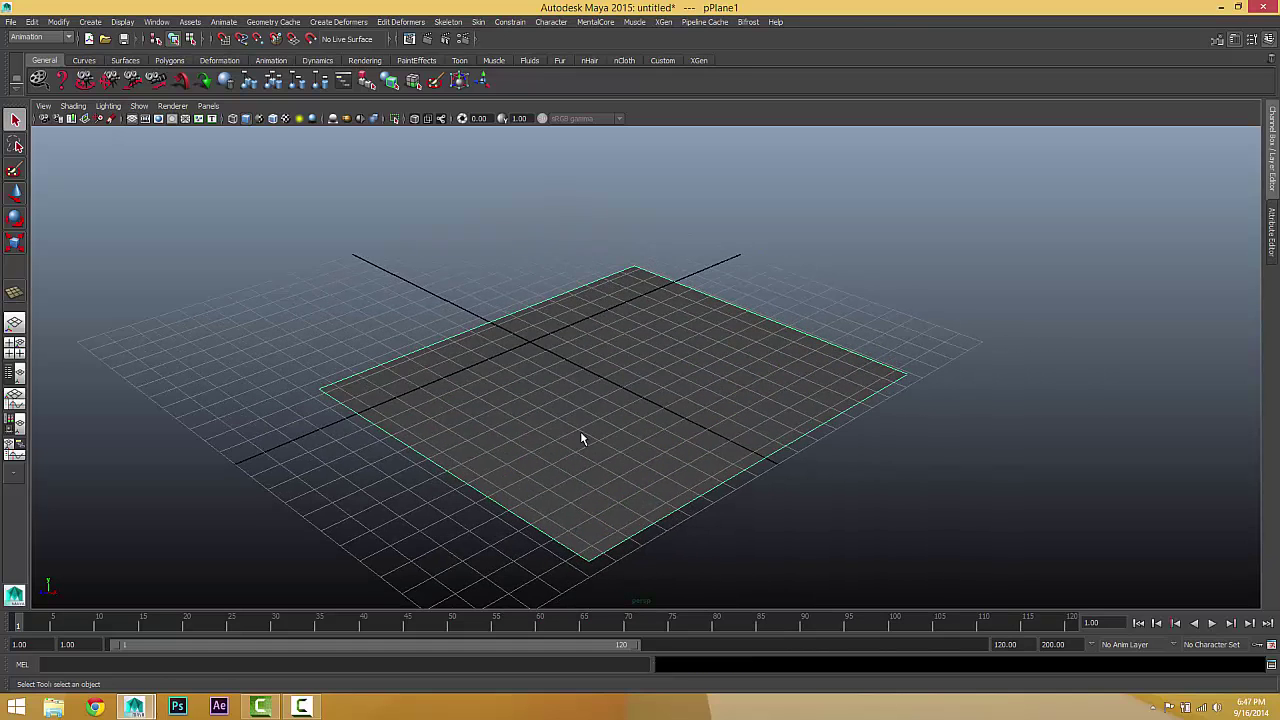
pyautogui.keyDown('alt'); pyautogui.moveTo(583, 437); pyautogui.dragTo(580, 438); pyautogui.keyUp('alt')
pyautogui.keyDown('alt'); pyautogui.moveTo(580, 437); pyautogui.dragTo(591, 379, button='middle'); pyautogui.keyUp('alt')
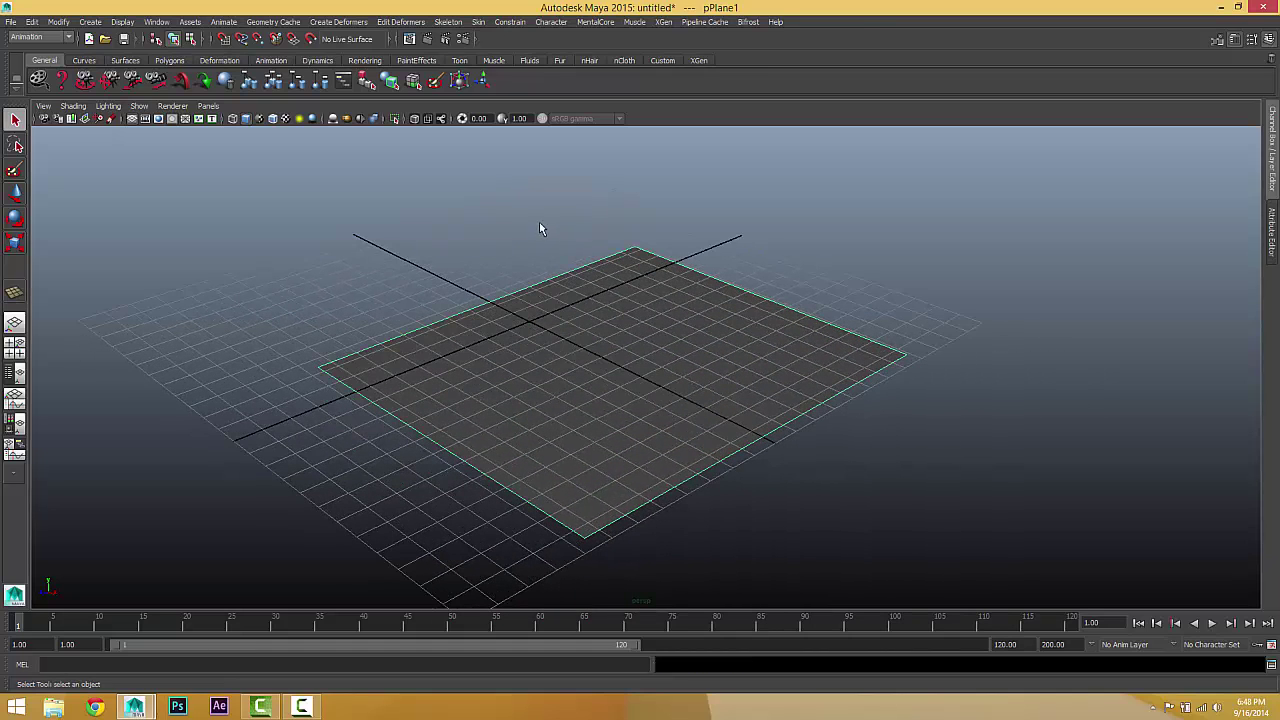
# - Set both the width and the height of the polygon plane to 10
pyautogui.click(1274, 184)
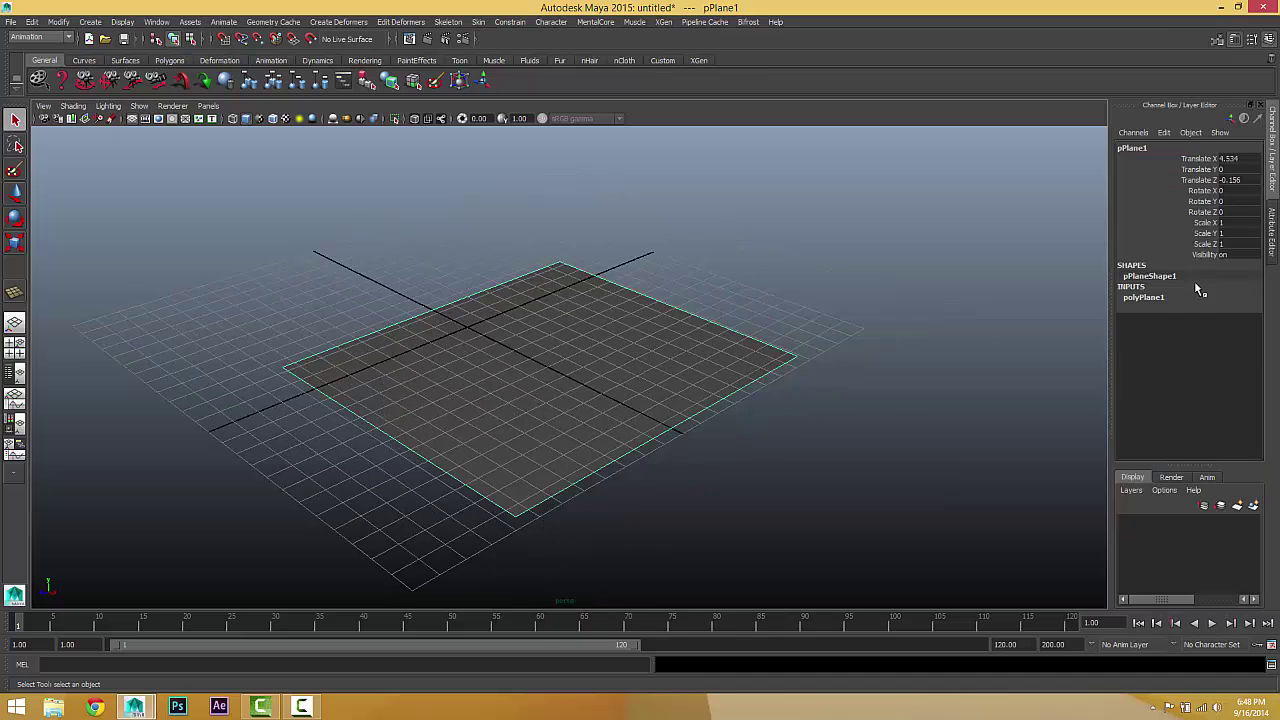
pyautogui.click(1143, 298)
pyautogui.moveTo(1232, 308); pyautogui.dragTo(1237, 318)
pyautogui.write('10')
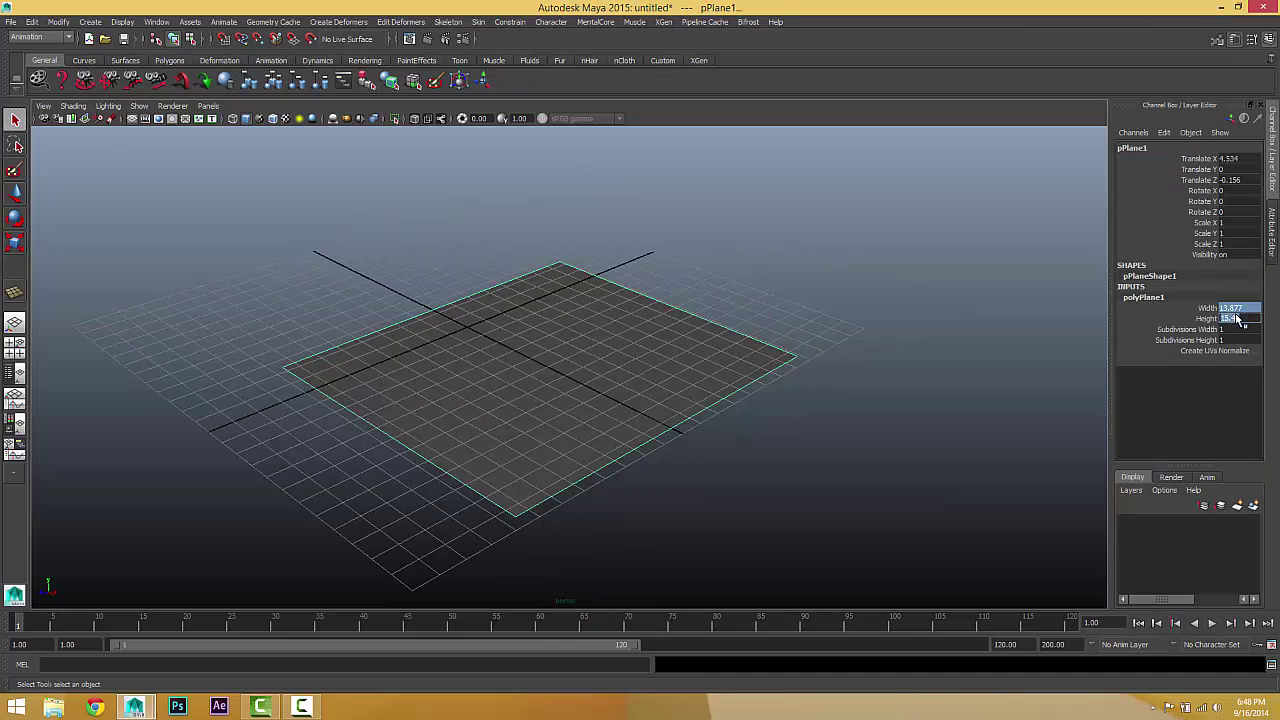
pyautogui.press('Return')
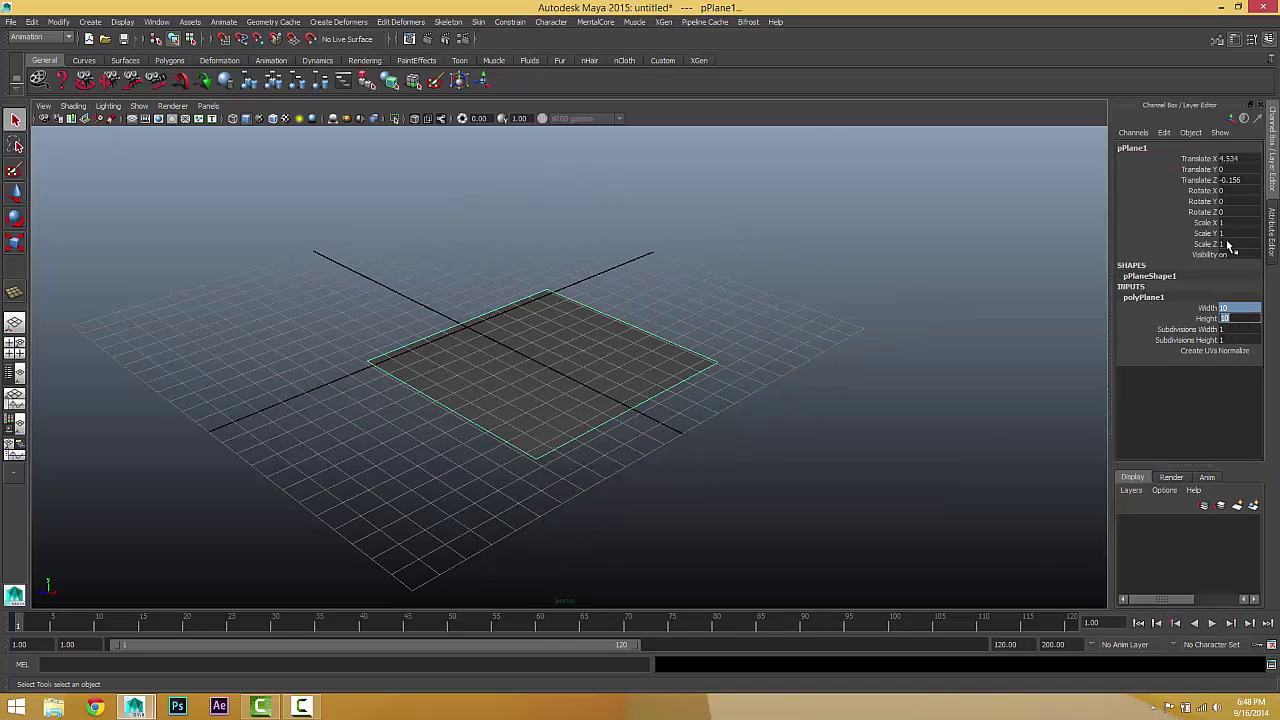
# - Centre the plane at the origin by setting its X, Y and Z translation to 0
pyautogui.moveTo(1238, 160); pyautogui.dragTo(1240, 181)
pyautogui.write('0')
pyautogui.press('Return')
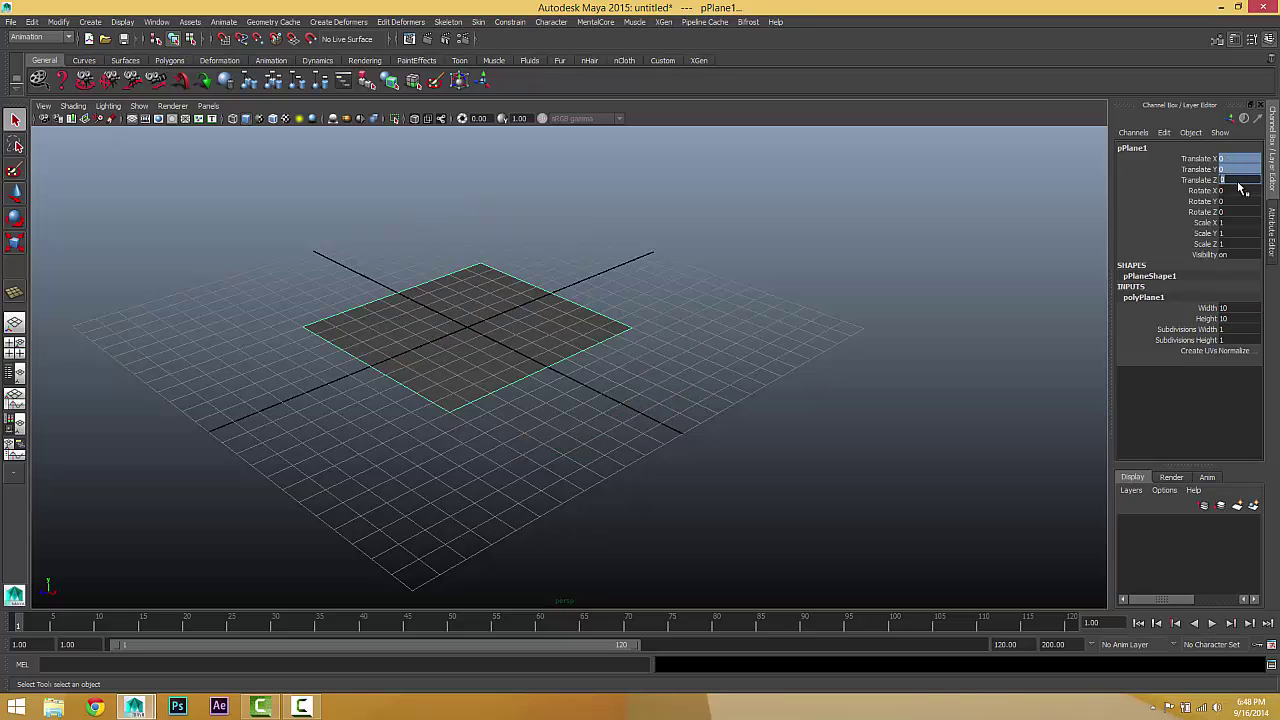
# - Deselect the plane and hide the grid in the perspective view
pyautogui.click(589, 431)
pyautogui.keyDown('alt'); pyautogui.moveTo(589, 431); pyautogui.dragTo(633, 506, button='middle'); pyautogui.keyUp('alt')
pyautogui.scroll(5, 706, 414)
pyautogui.click(131, 119)
pyautogui.keyDown('alt'); pyautogui.moveTo(366, 271); pyautogui.dragTo(366, 291, button='middle'); pyautogui.keyUp('alt')
pyautogui.scroll(3, 496, 298)
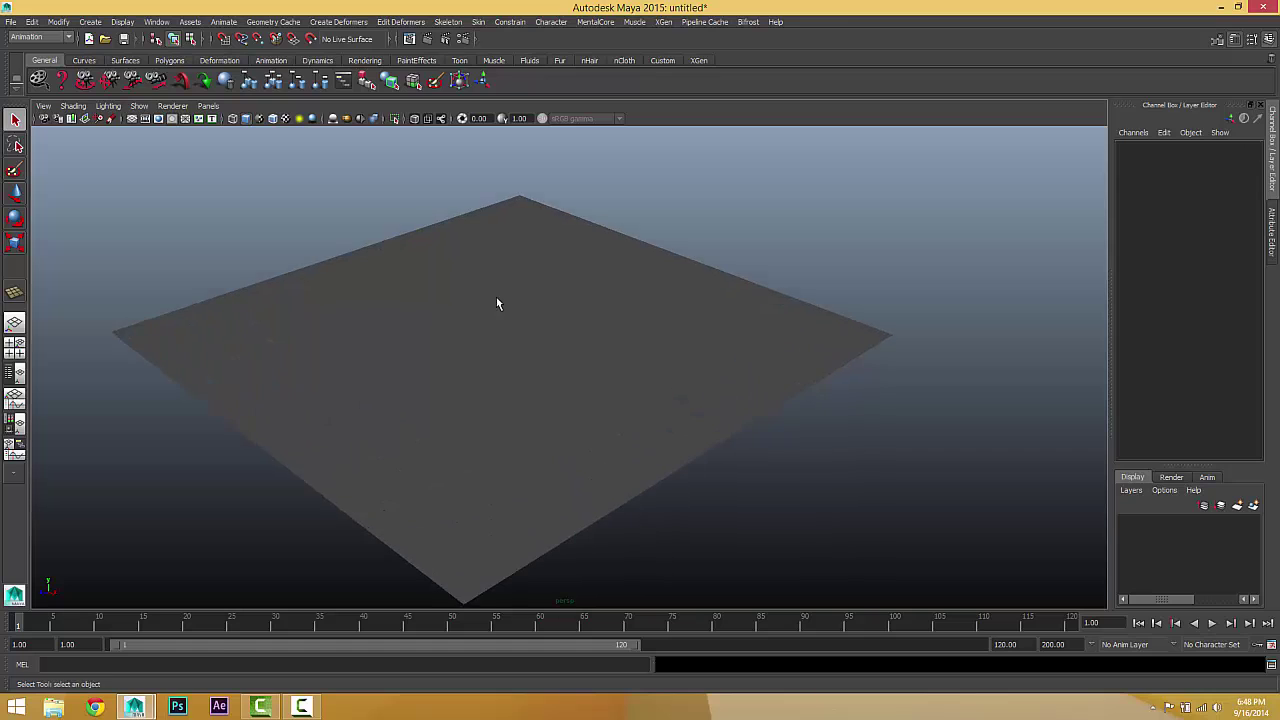
pyautogui.moveTo(497, 300)
pyautogui.keyDown('alt'); pyautogui.mouseDown()
pyautogui.moveTo(482, 302)
pyautogui.moveTo(511, 280)
pyautogui.moveTo(500, 287)
pyautogui.mouseUp(); pyautogui.keyUp('alt')
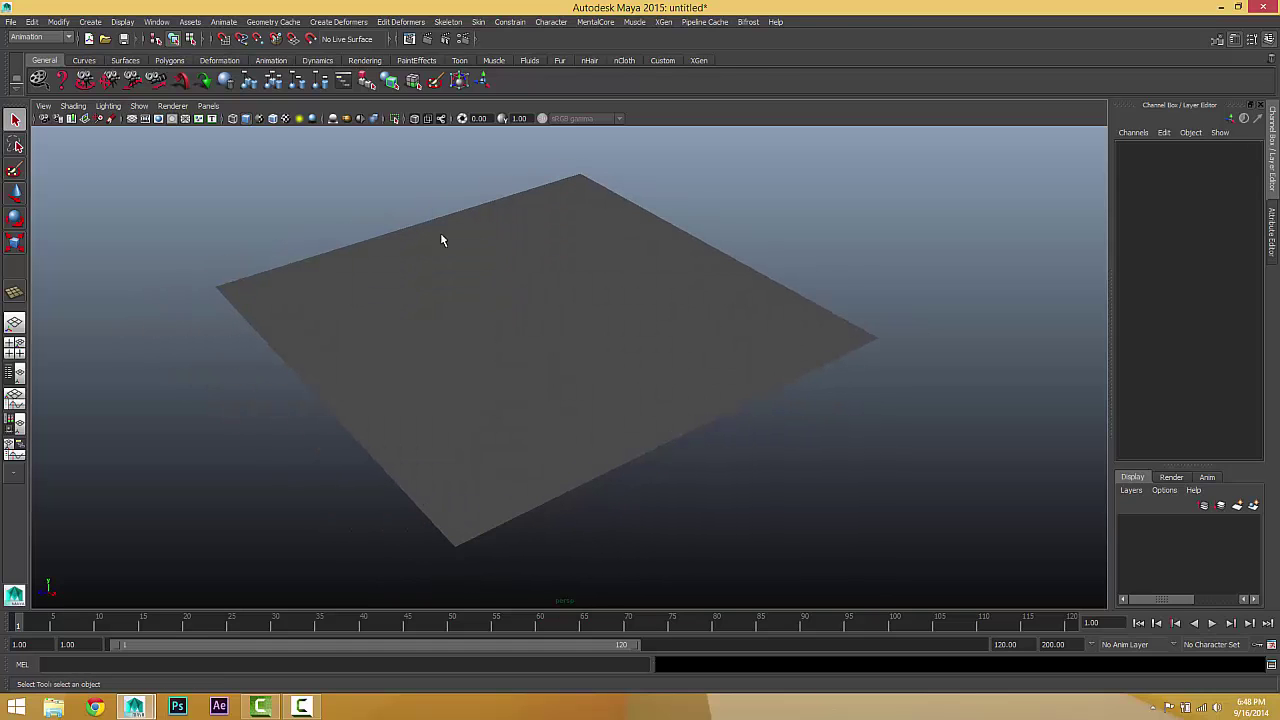
# - Create XGen description9 in a new collection9 on the plane, with splines placed randomly and attributes controlled by expressions, and preview it
pyautogui.click(766, 394)
pyautogui.click(665, 22)
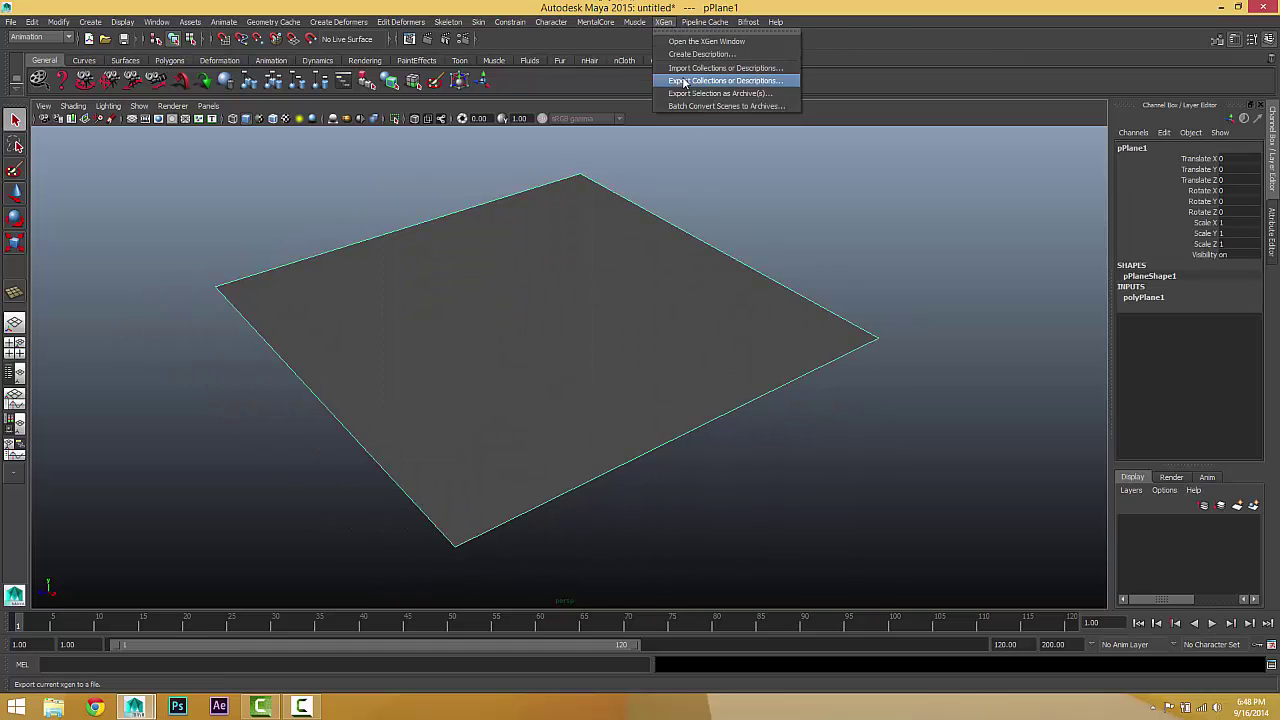
pyautogui.click(686, 53)
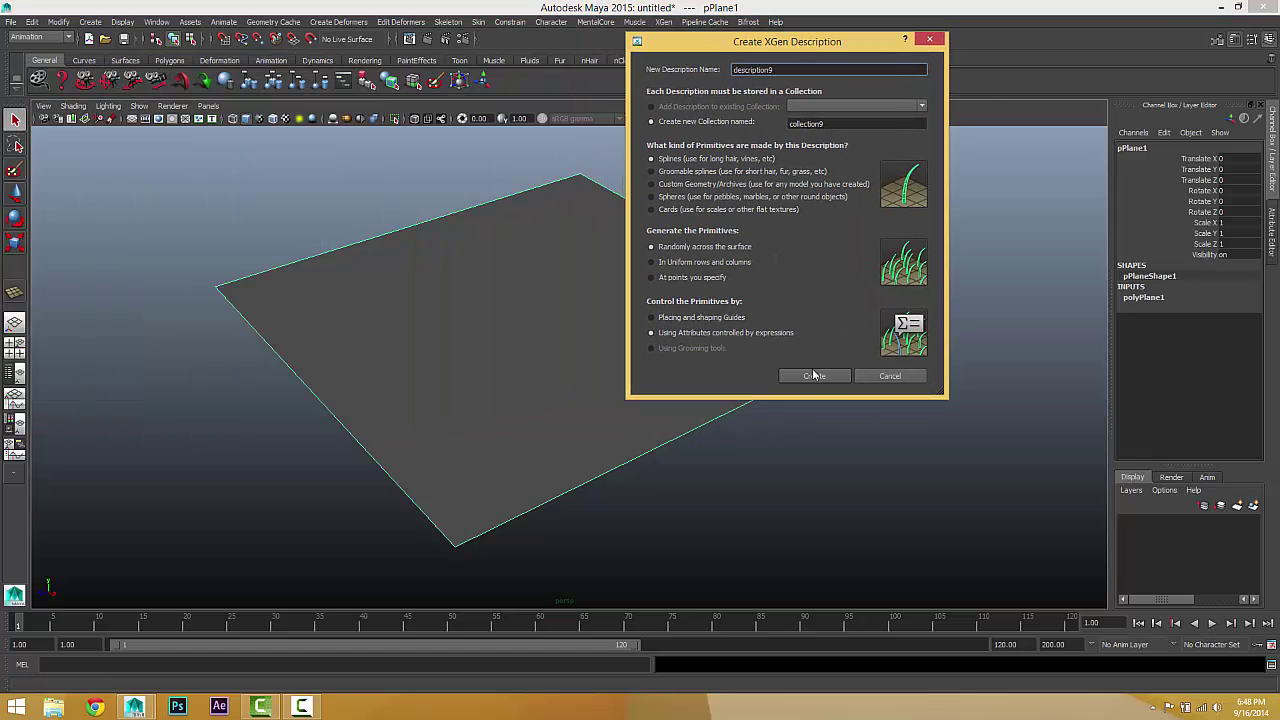
pyautogui.click(812, 376)
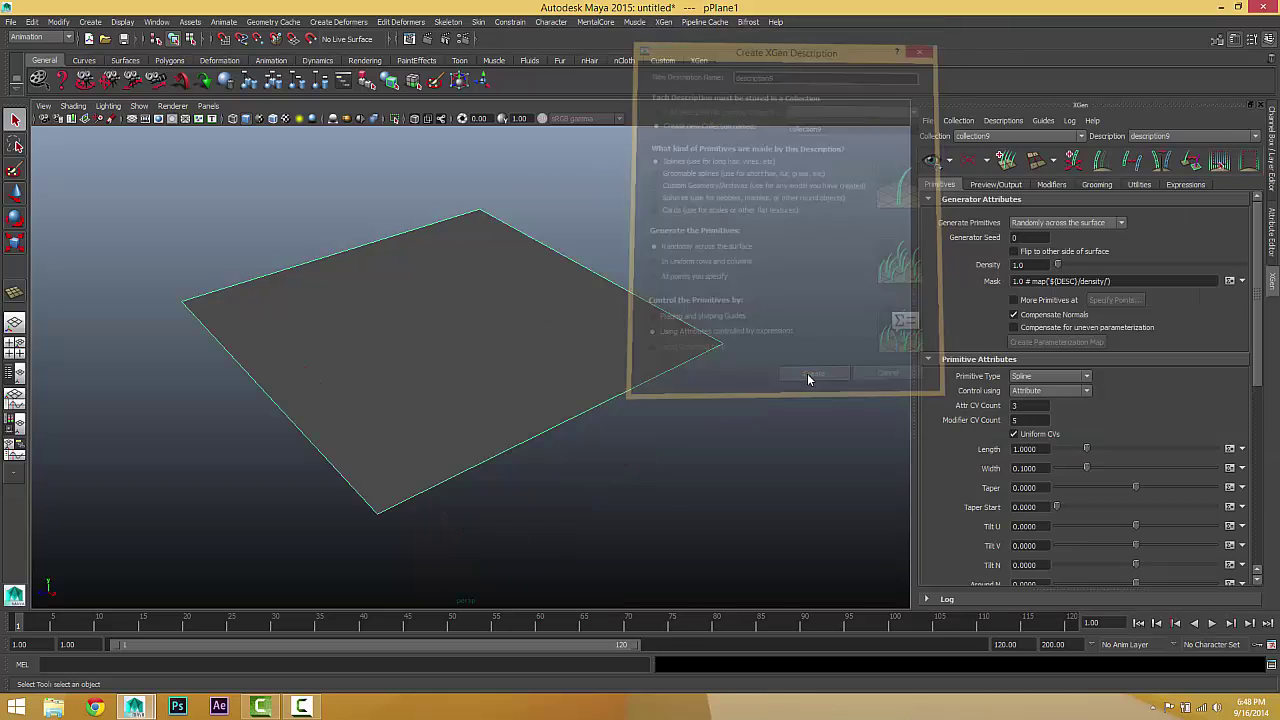
pyautogui.keyDown('alt'); pyautogui.moveTo(506, 378); pyautogui.dragTo(494, 354); pyautogui.keyUp('alt')
pyautogui.keyDown('alt'); pyautogui.moveTo(582, 362); pyautogui.dragTo(786, 384, button='right'); pyautogui.keyUp('alt')
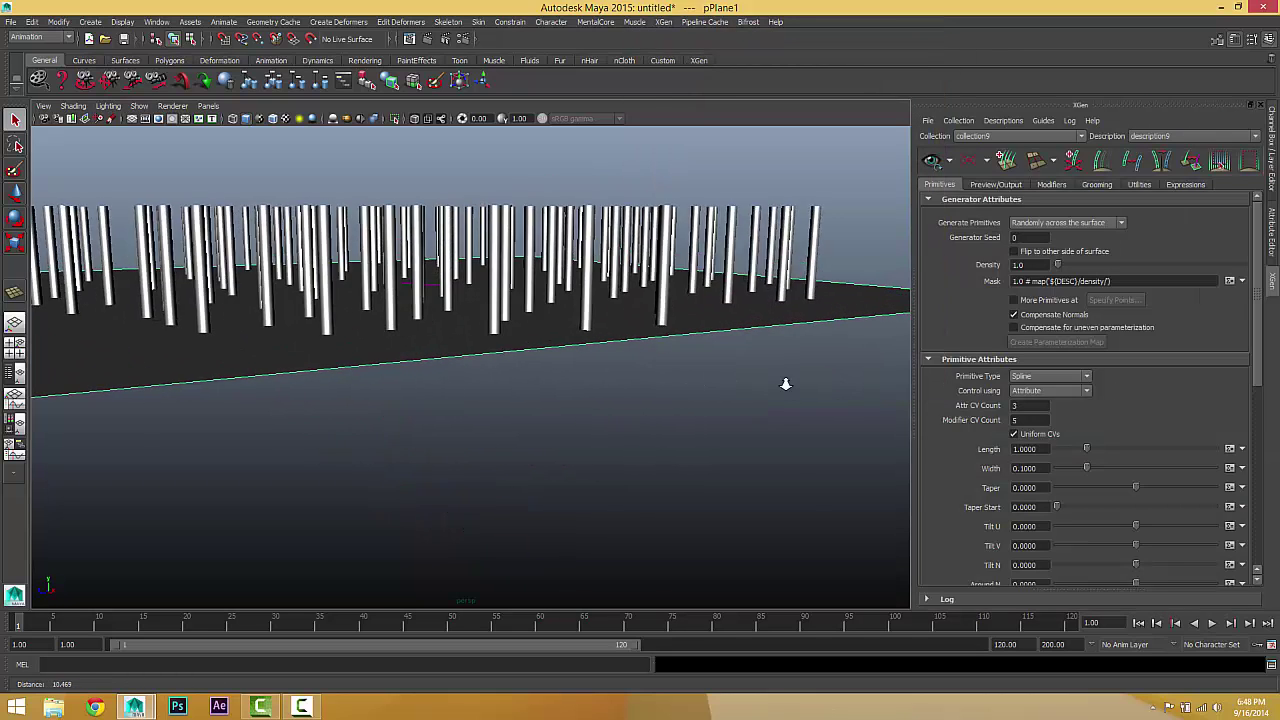
pyautogui.keyDown('alt'); pyautogui.moveTo(785, 384); pyautogui.dragTo(760, 420); pyautogui.keyUp('alt')
# - Collapse the Region Control, Primitive Attributes, Generator Attributes and Culling sections, leaving only the Displacement settings open
pyautogui.scroll(-10, 1056, 428)
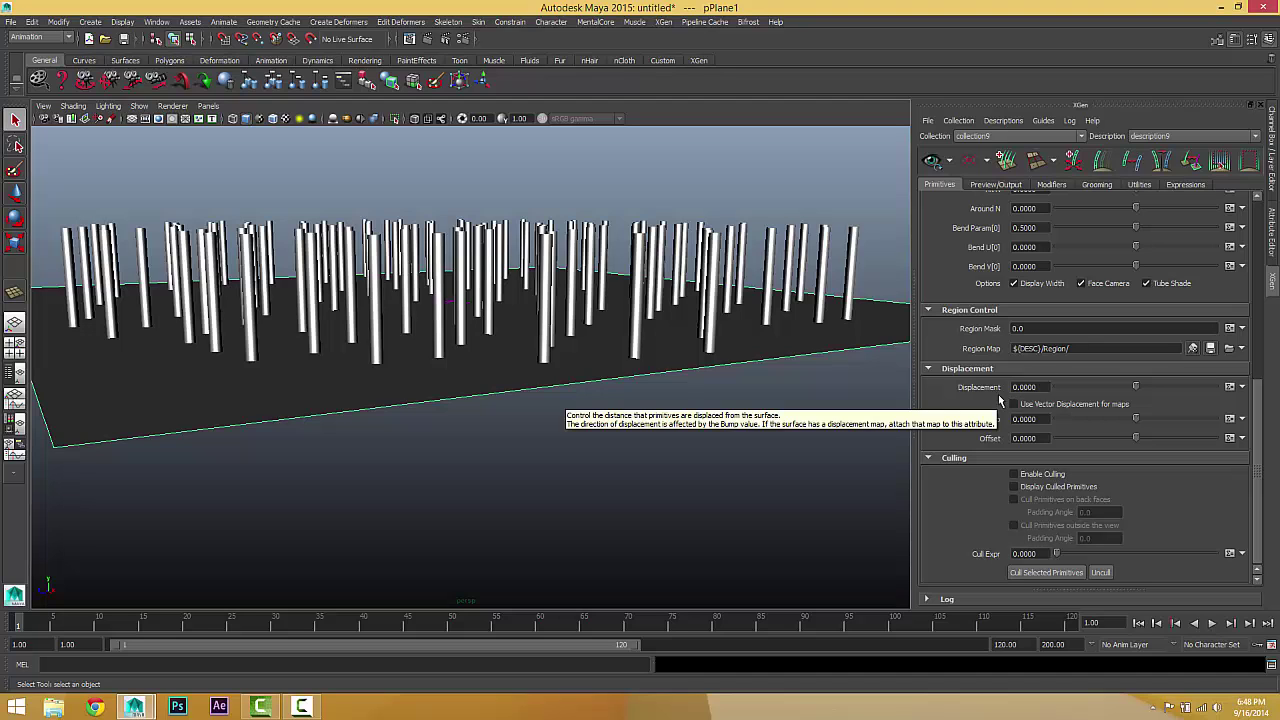
pyautogui.click(944, 310)
pyautogui.scroll(5, 934, 268)
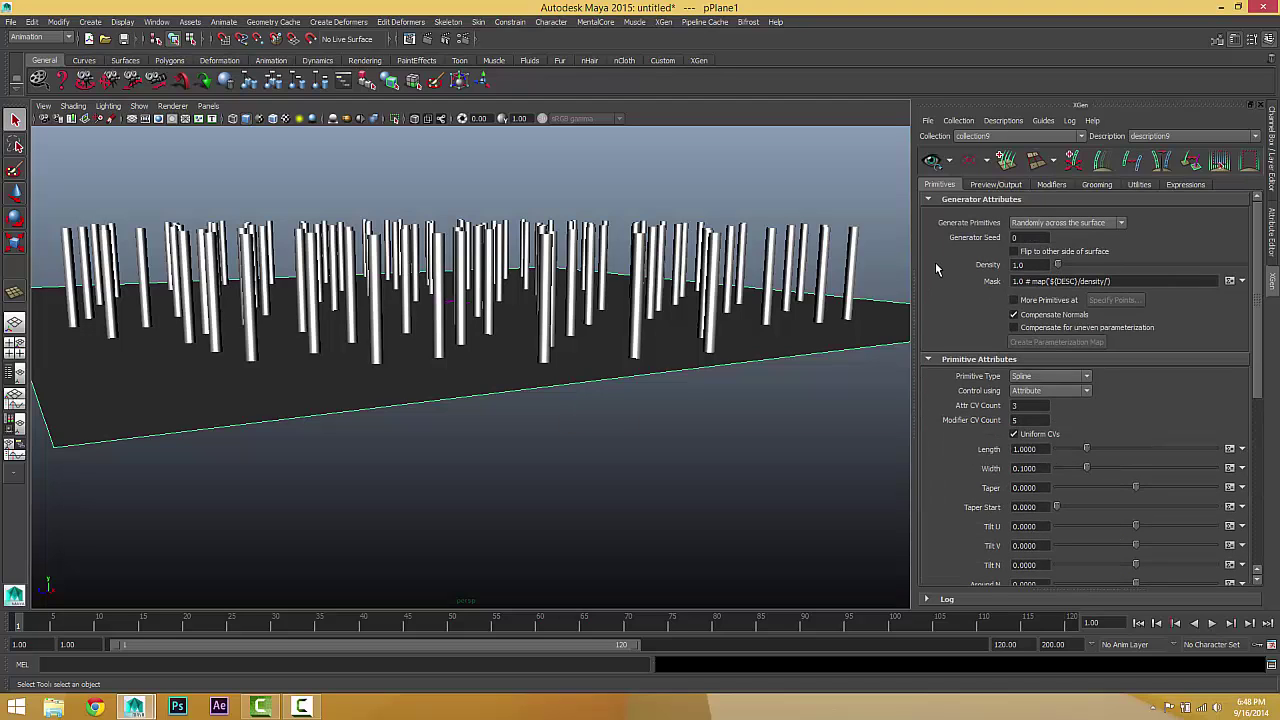
pyautogui.click(939, 363)
pyautogui.click(930, 200)
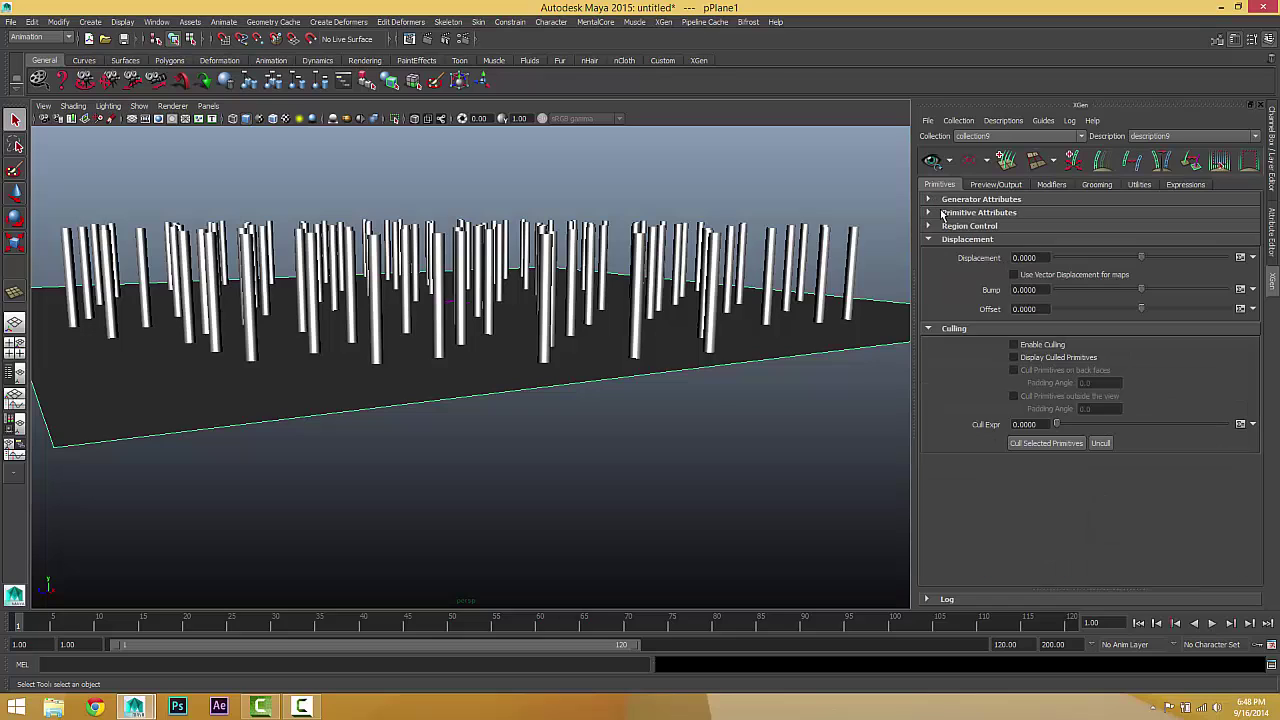
pyautogui.click(940, 332)
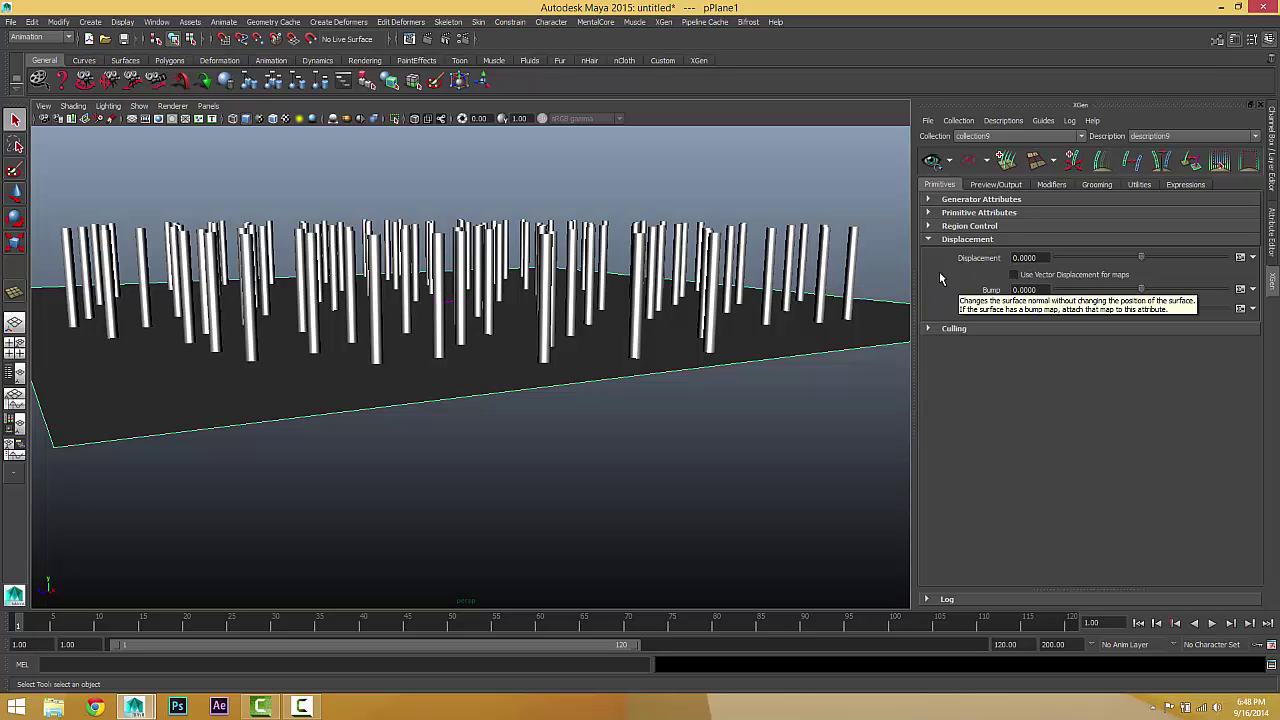
# - Raise the splines' displacement to 1.0 and inspect their distance from the plane
pyautogui.keyDown('alt'); pyautogui.moveTo(547, 436); pyautogui.dragTo(600, 429); pyautogui.keyUp('alt')
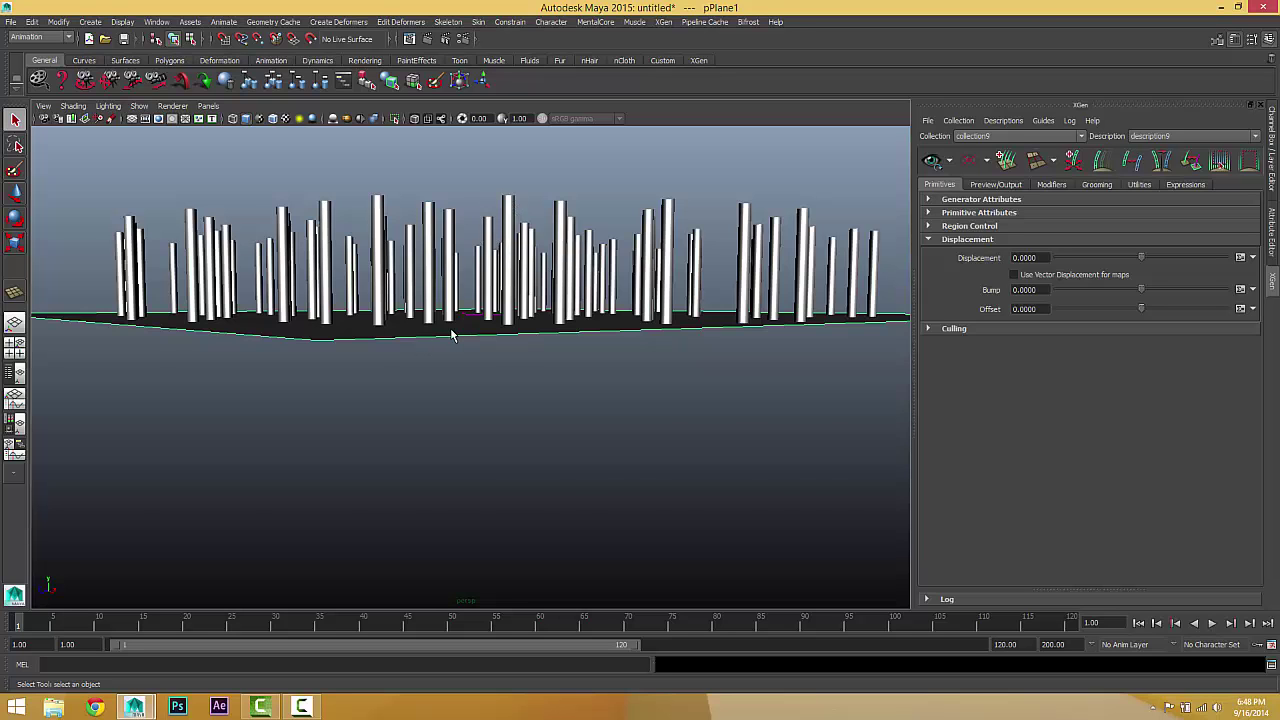
pyautogui.keyDown('alt'); pyautogui.moveTo(452, 335); pyautogui.dragTo(449, 334); pyautogui.keyUp('alt')
pyautogui.keyDown('alt'); pyautogui.moveTo(514, 437); pyautogui.dragTo(507, 431); pyautogui.keyUp('alt')
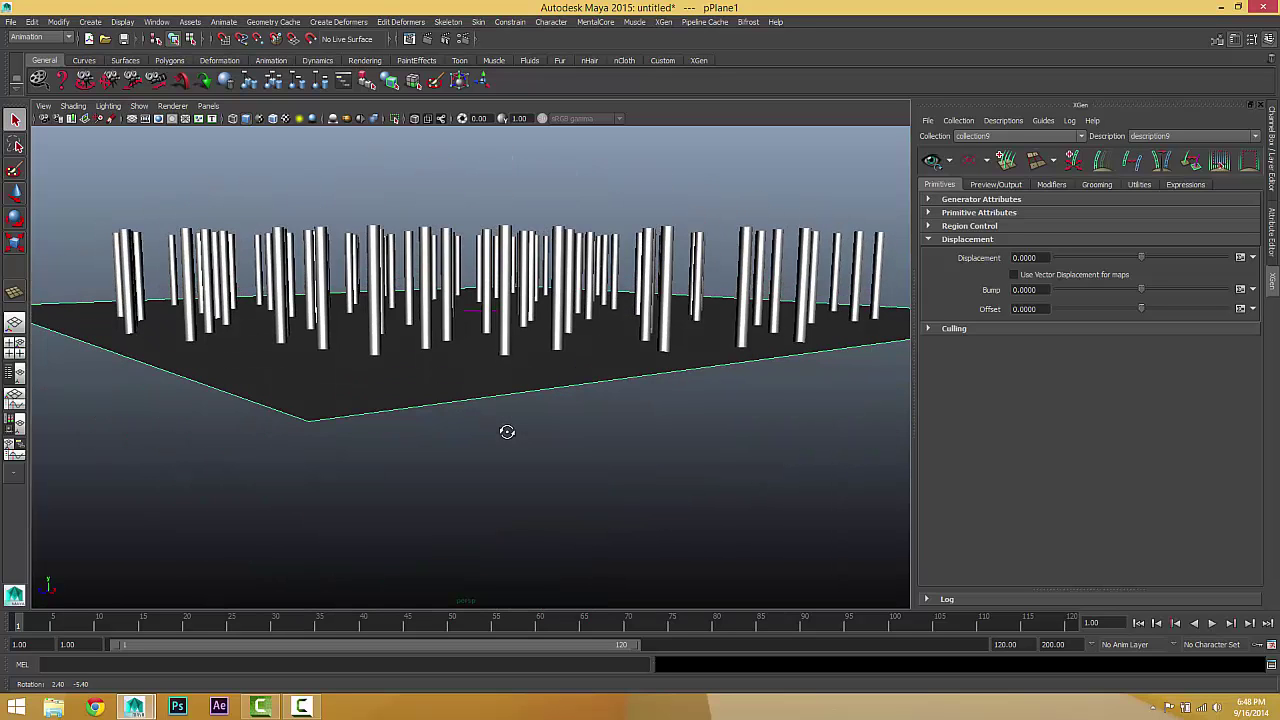
pyautogui.moveTo(1142, 259); pyautogui.dragTo(1241, 257)
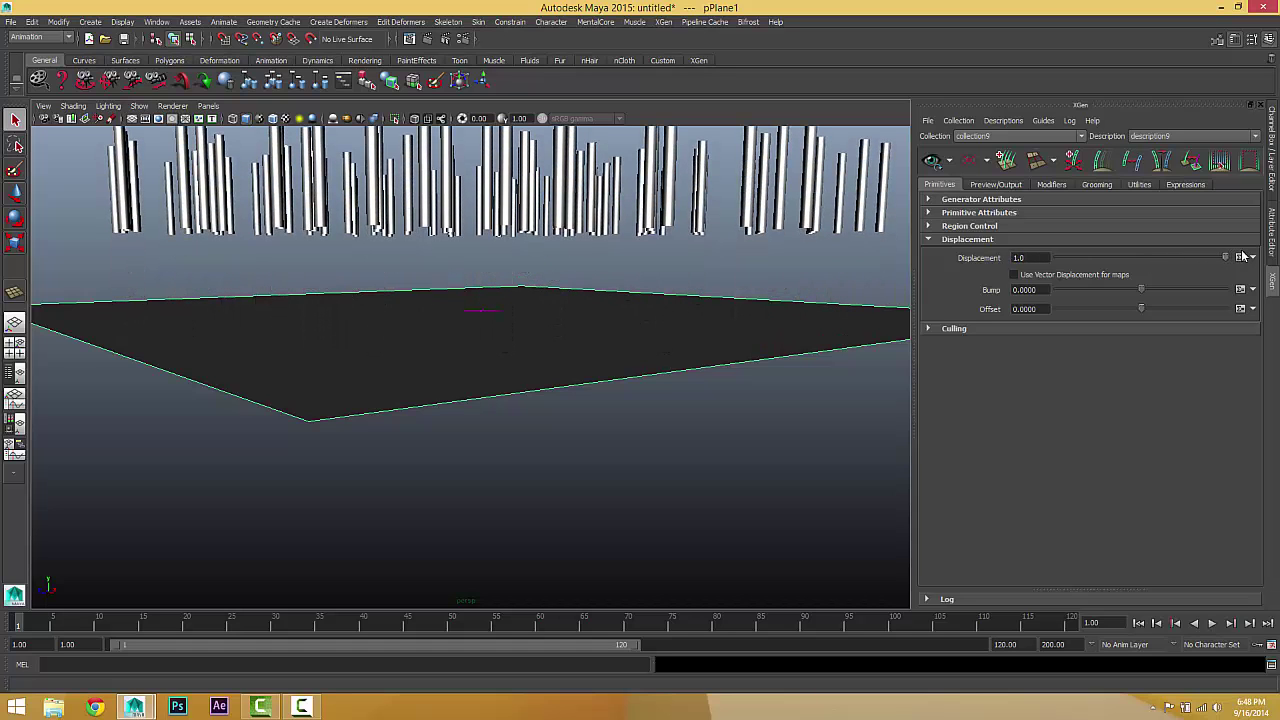
pyautogui.keyDown('alt'); pyautogui.moveTo(546, 349); pyautogui.dragTo(523, 340); pyautogui.keyUp('alt')
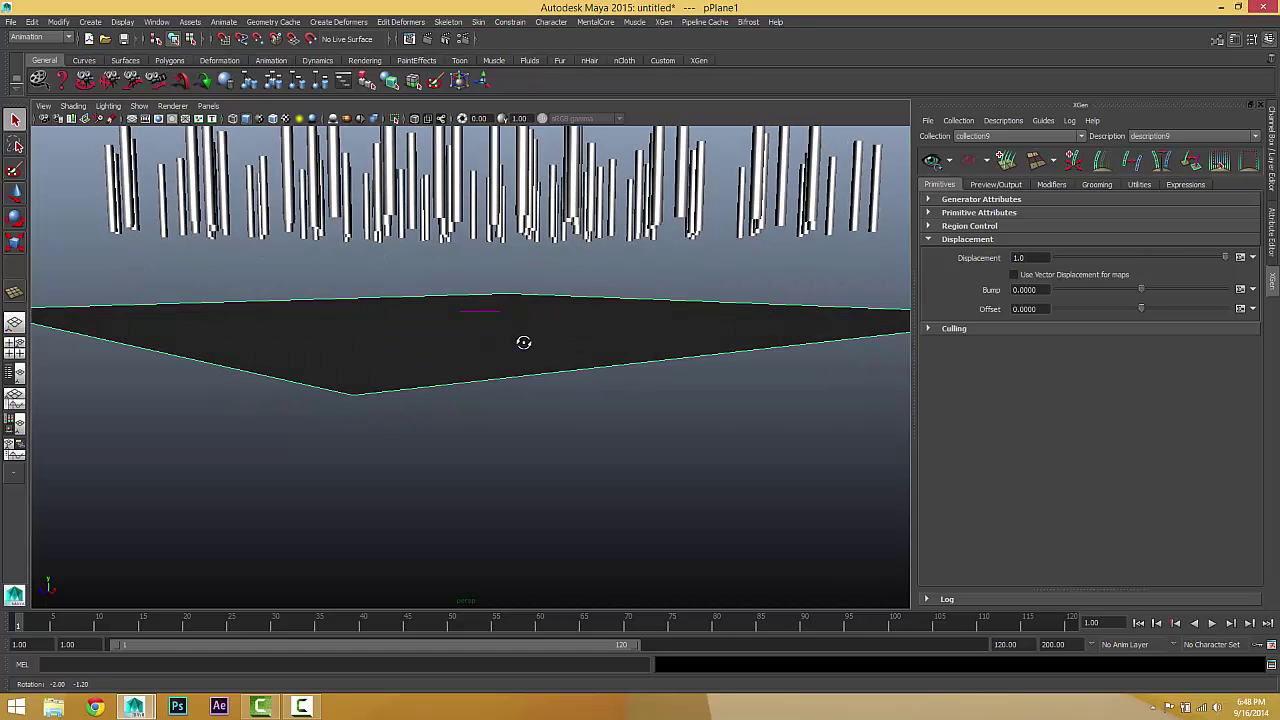
pyautogui.keyDown('alt'); pyautogui.moveTo(502, 266); pyautogui.dragTo(503, 297); pyautogui.keyUp('alt')
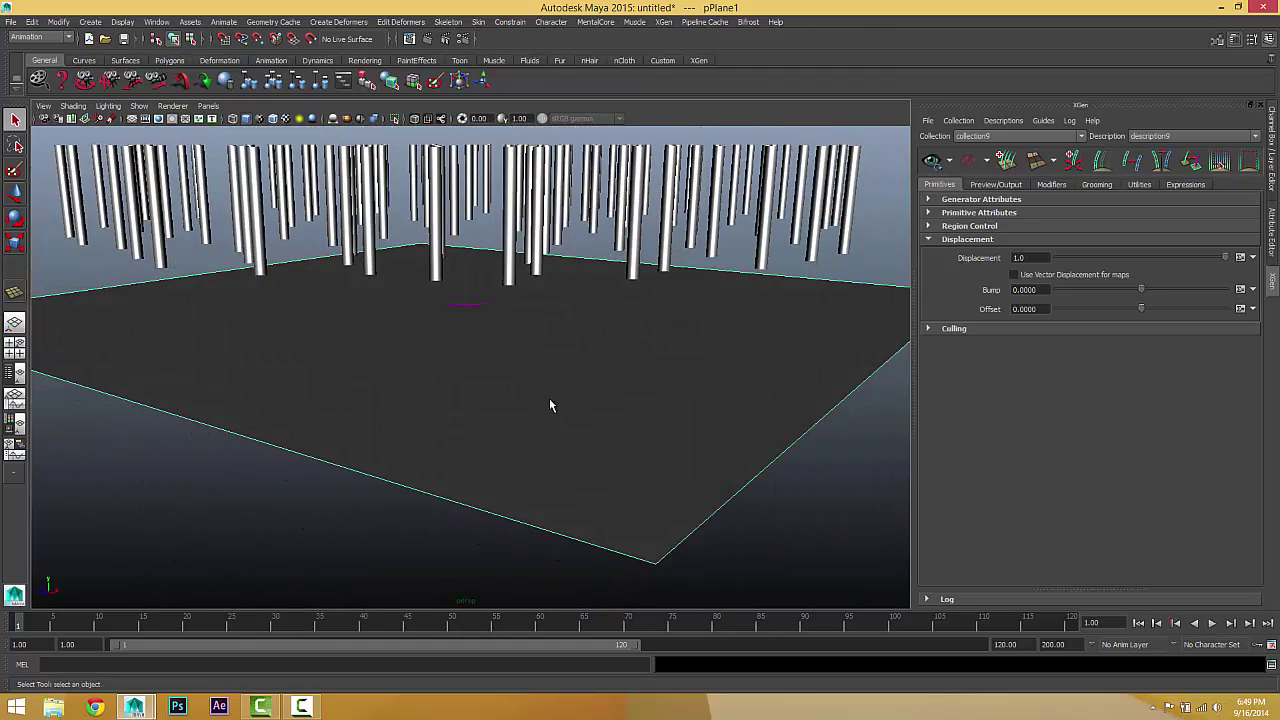
pyautogui.keyDown('alt'); pyautogui.moveTo(550, 405); pyautogui.dragTo(538, 406); pyautogui.keyUp('alt')
# - Lower the splines' displacement to -1.0, then reset it to 0.0
pyautogui.moveTo(1231, 261); pyautogui.dragTo(1036, 268)
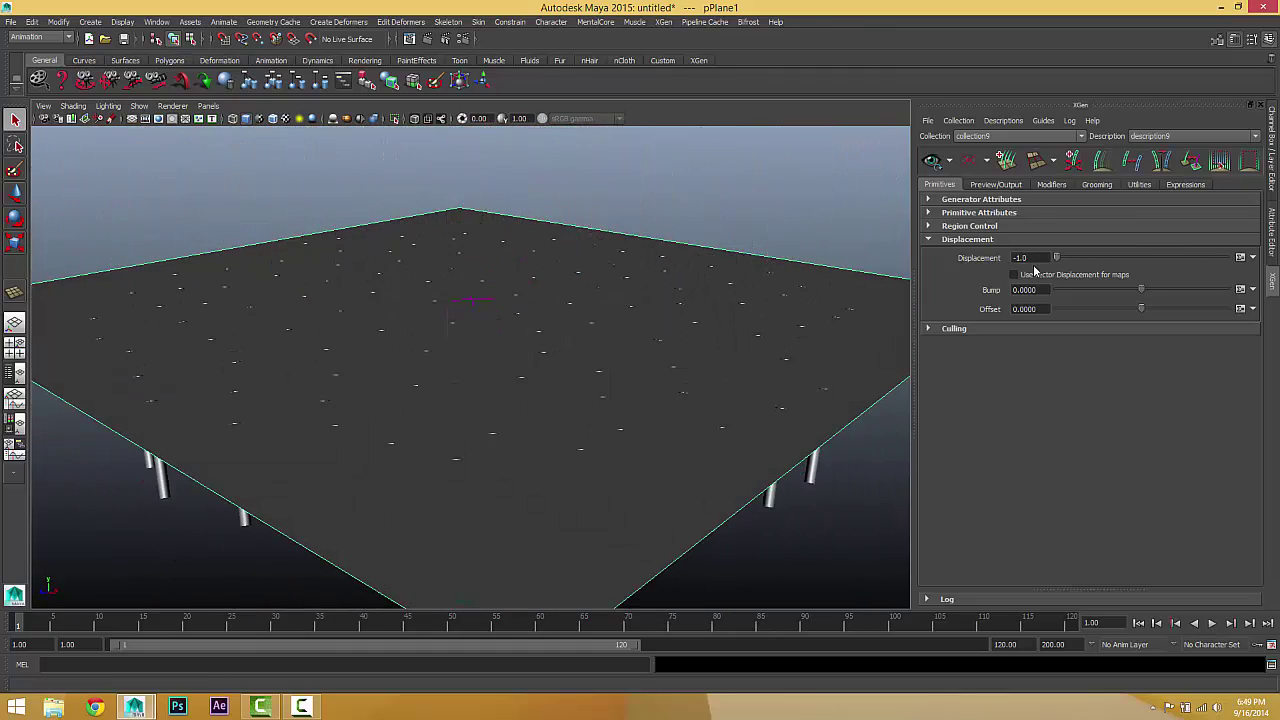
pyautogui.moveTo(786, 291)
pyautogui.keyDown('alt'); pyautogui.mouseDown()
pyautogui.moveTo(769, 262)
pyautogui.moveTo(766, 286)
pyautogui.moveTo(785, 285)
pyautogui.mouseUp(); pyautogui.keyUp('alt')
pyautogui.moveTo(1071, 258); pyautogui.dragTo(1141, 258)
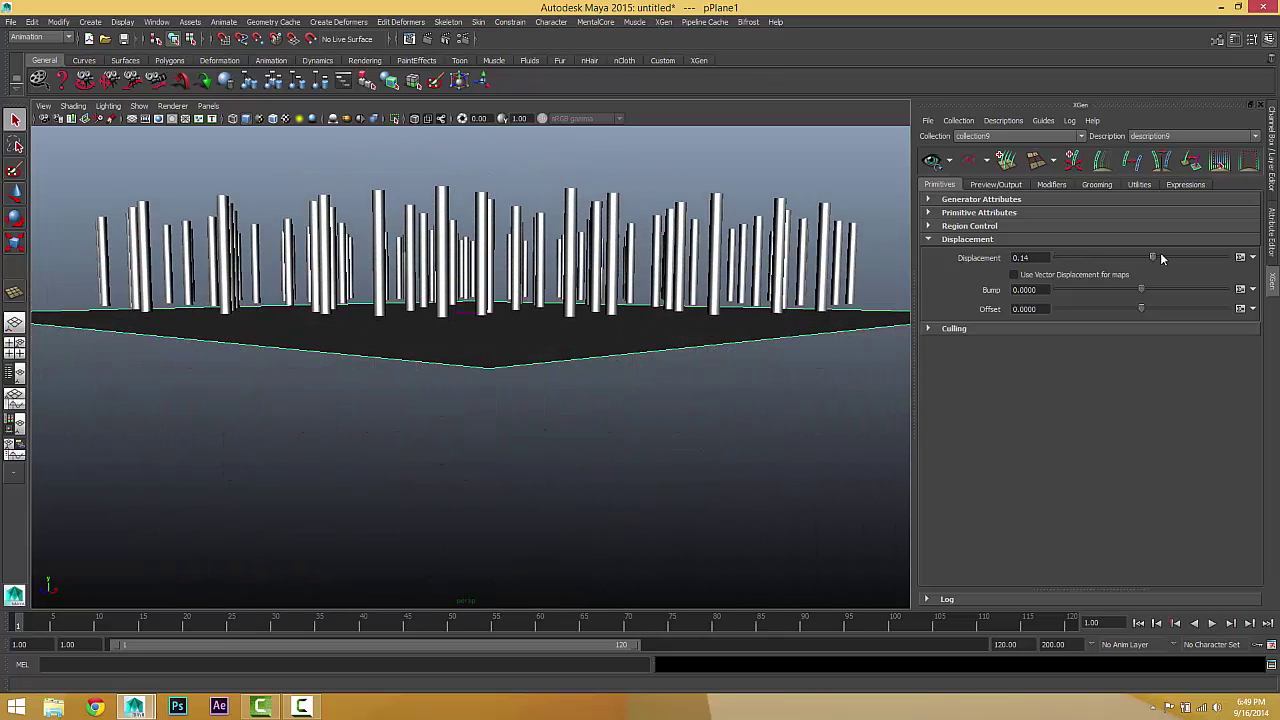
pyautogui.moveTo(1043, 258); pyautogui.dragTo(948, 261)
pyautogui.write('0.0')
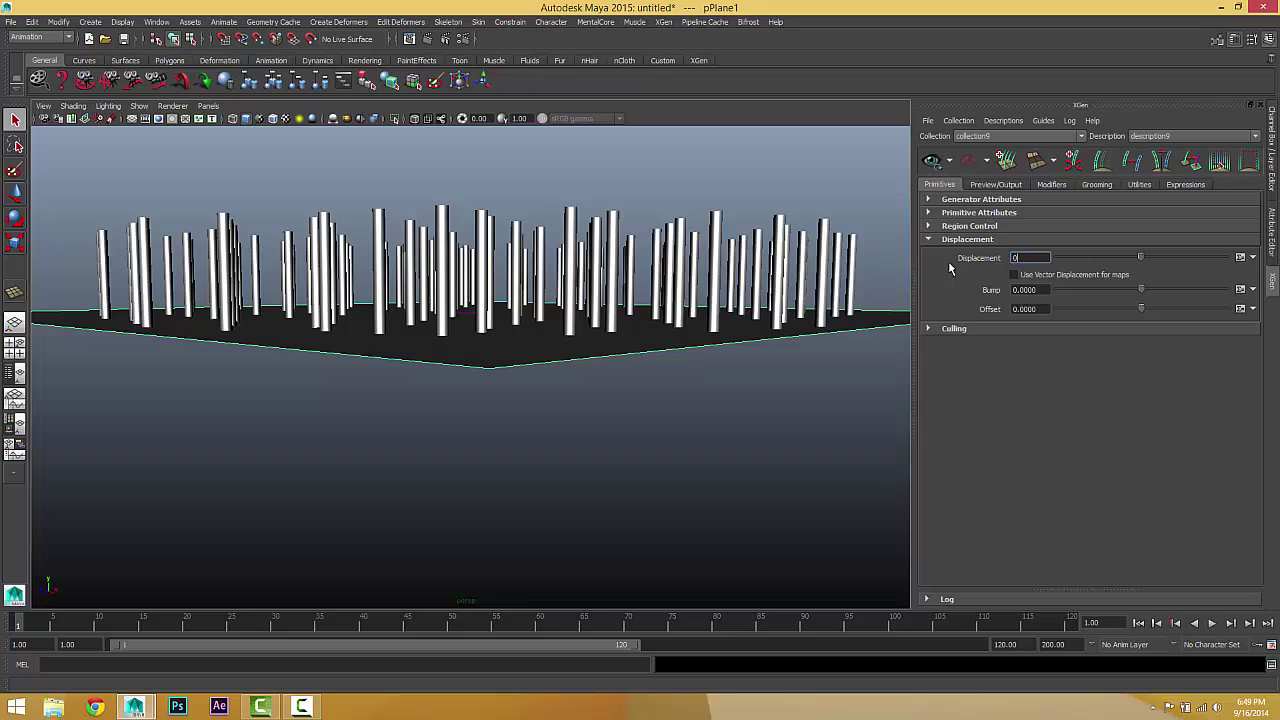
pyautogui.press('Return')
# - Raise the splines' offset to 0.31, inspect the effect, and reduce the offset to 0.02
pyautogui.moveTo(1138, 311); pyautogui.dragTo(1167, 312)
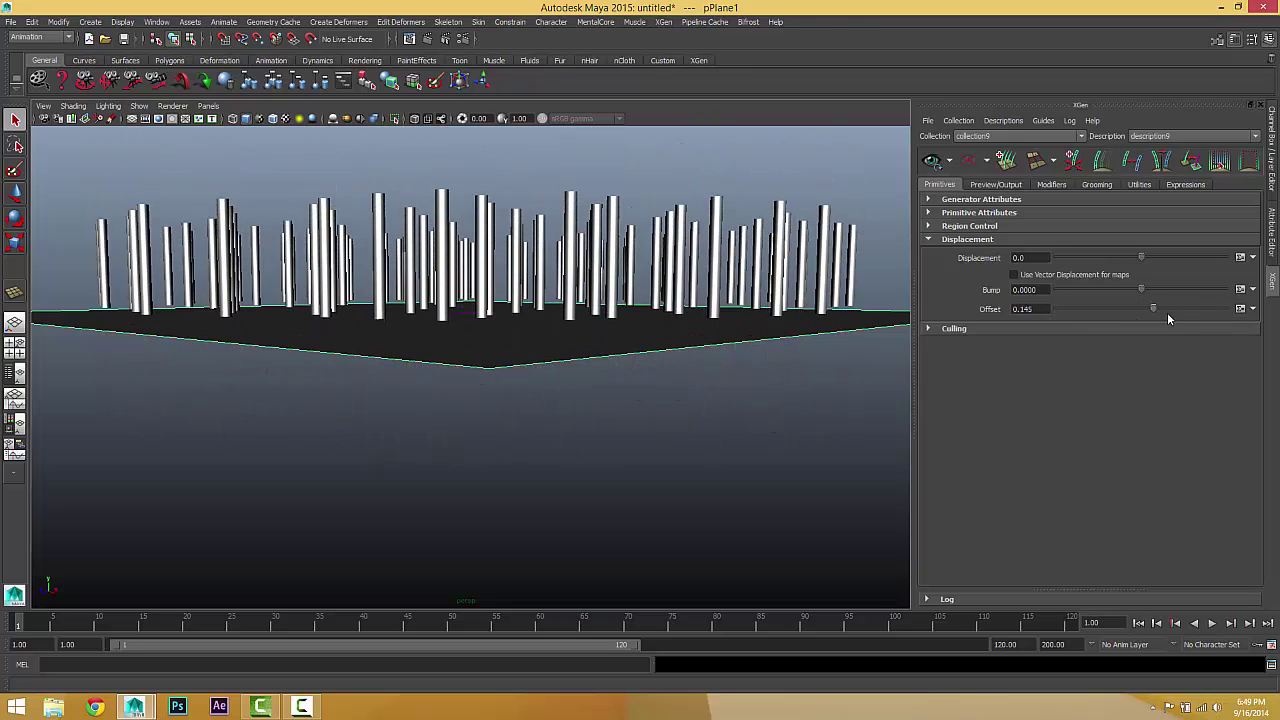
pyautogui.doubleClick(1025, 290)
pyautogui.keyDown('alt'); pyautogui.moveTo(757, 300); pyautogui.dragTo(651, 323); pyautogui.keyUp('alt')
pyautogui.scroll(-3, 676, 312)
pyautogui.keyDown('alt'); pyautogui.moveTo(651, 323); pyautogui.dragTo(710, 327, button='right'); pyautogui.keyUp('alt')
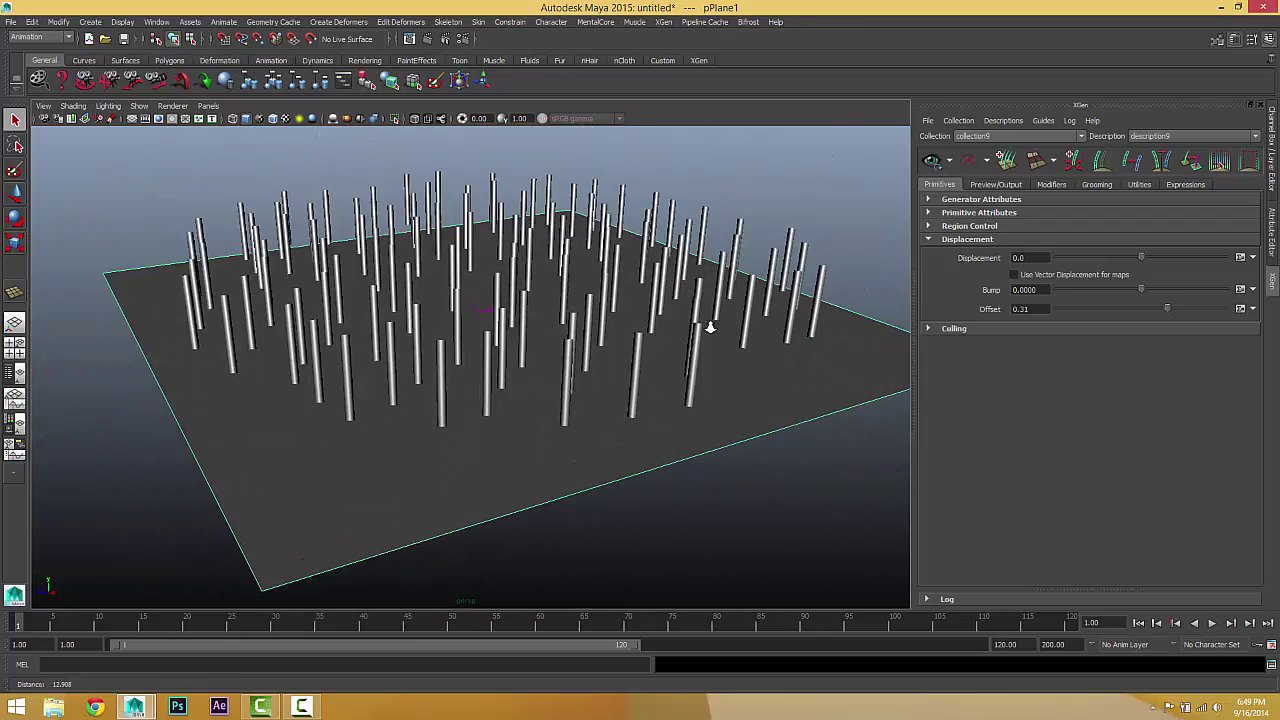
pyautogui.keyDown('alt'); pyautogui.moveTo(710, 328); pyautogui.dragTo(700, 332); pyautogui.keyUp('alt')
pyautogui.moveTo(1167, 308); pyautogui.dragTo(1145, 313)
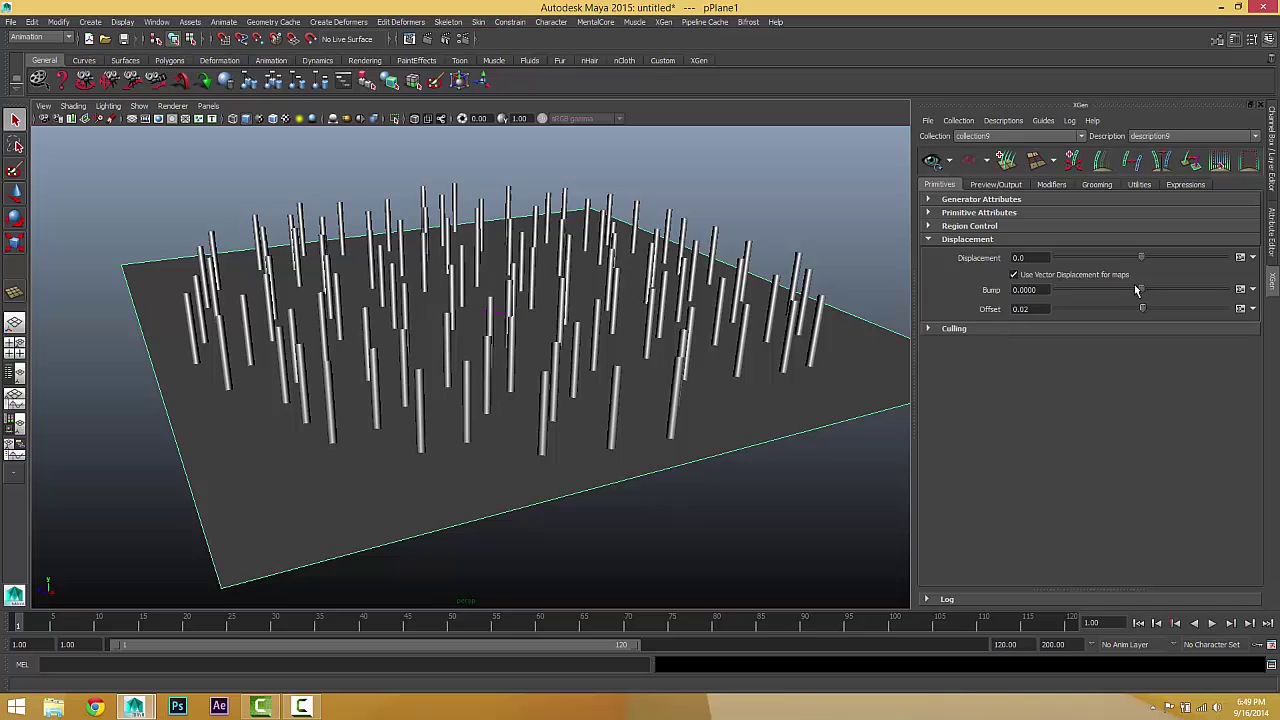
# - Set the displacement to -0.4 and turn off vector displacement for maps
pyautogui.moveTo(1147, 263); pyautogui.dragTo(1107, 286)
pyautogui.keyDown('alt'); pyautogui.moveTo(550, 335); pyautogui.dragTo(455, 318); pyautogui.keyUp('alt')
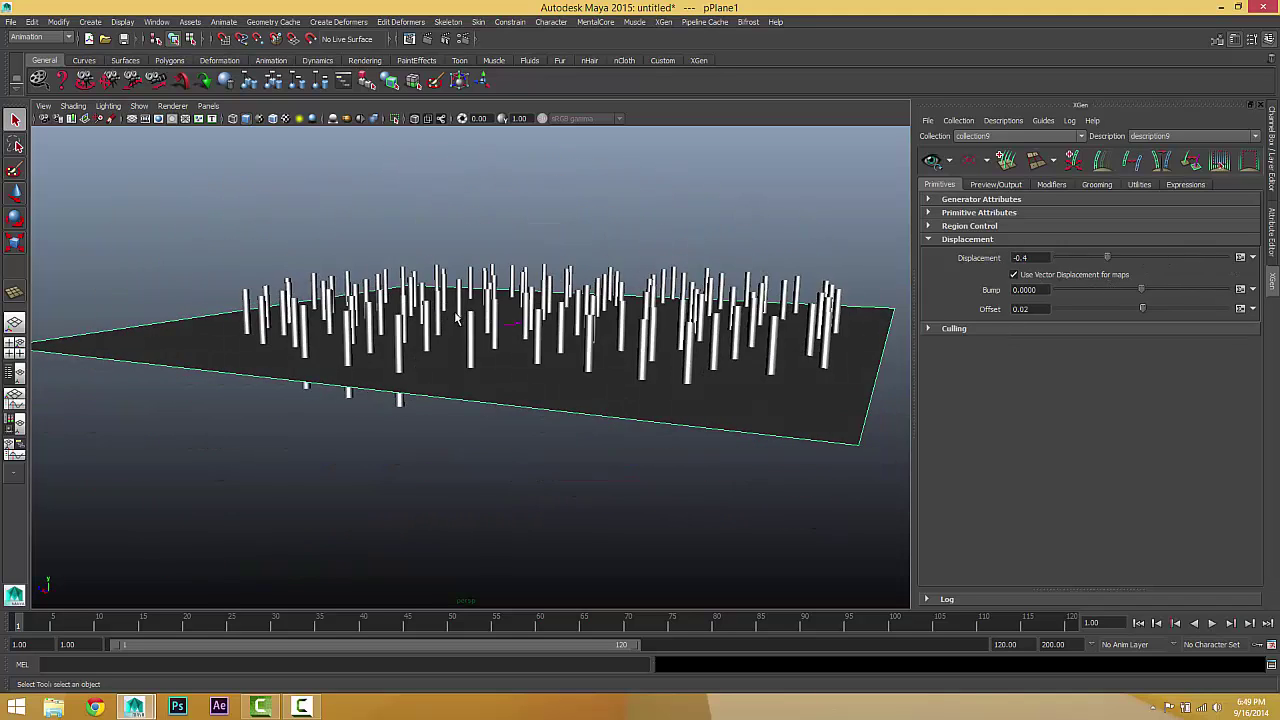
pyautogui.click(1016, 275)
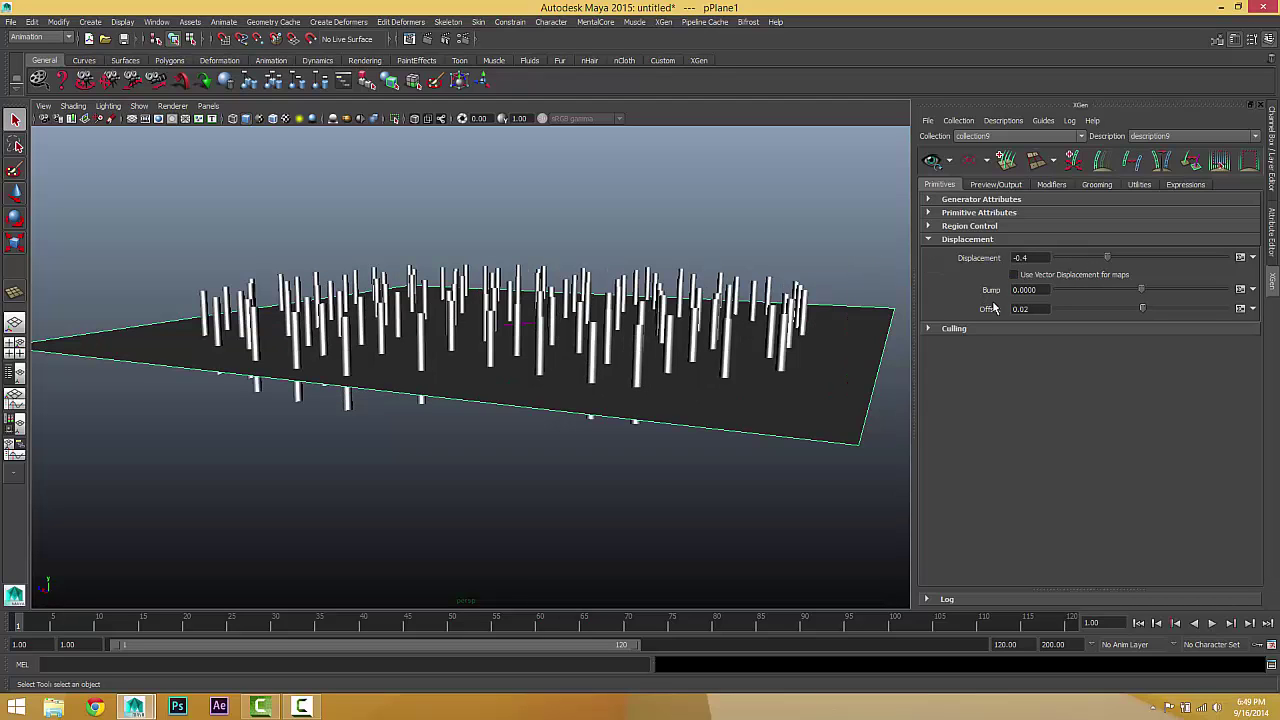
pyautogui.moveTo(1042, 290); pyautogui.dragTo(801, 316)
pyautogui.keyDown('alt'); pyautogui.moveTo(700, 250); pyautogui.dragTo(686, 328); pyautogui.keyUp('alt')
pyautogui.keyDown('alt'); pyautogui.moveTo(737, 294); pyautogui.dragTo(754, 319); pyautogui.keyUp('alt')
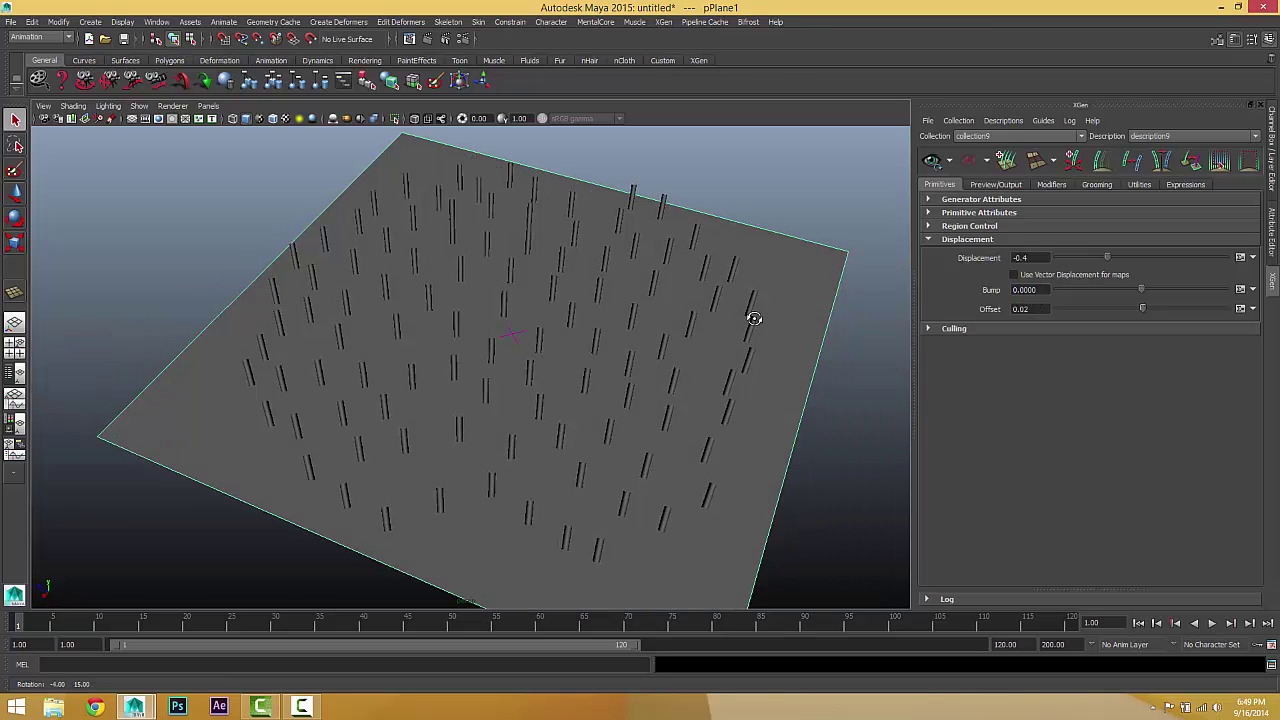
pyautogui.moveTo(791, 260); pyautogui.dragTo(838, 343)
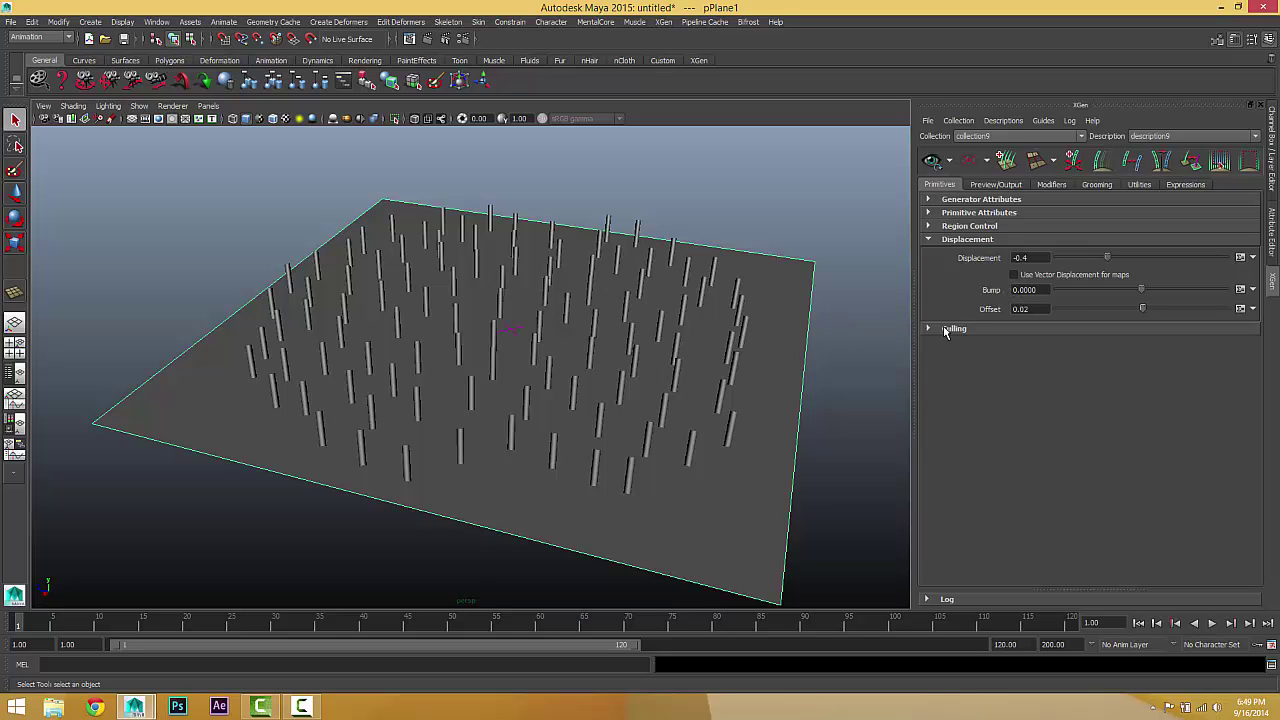
pyautogui.keyDown('alt'); pyautogui.moveTo(774, 353); pyautogui.dragTo(766, 354); pyautogui.keyUp('alt')
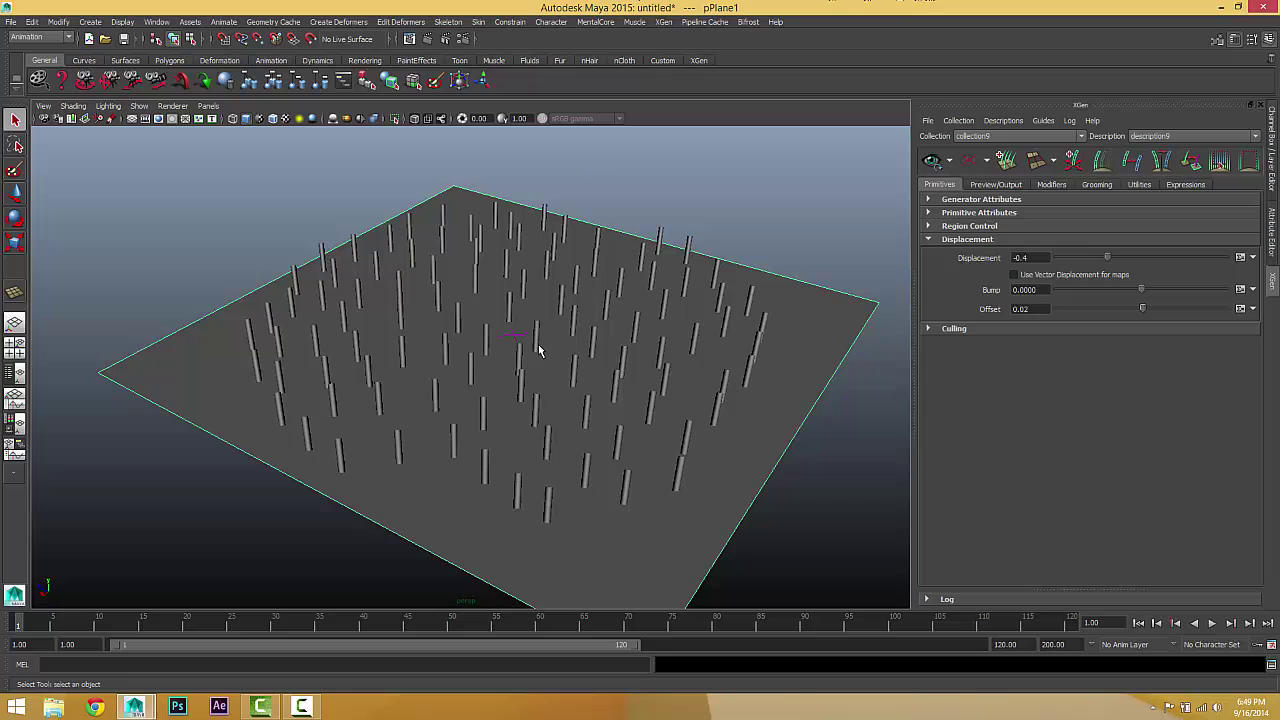
pyautogui.keyDown('alt'); pyautogui.moveTo(669, 387); pyautogui.dragTo(716, 475); pyautogui.keyUp('alt')
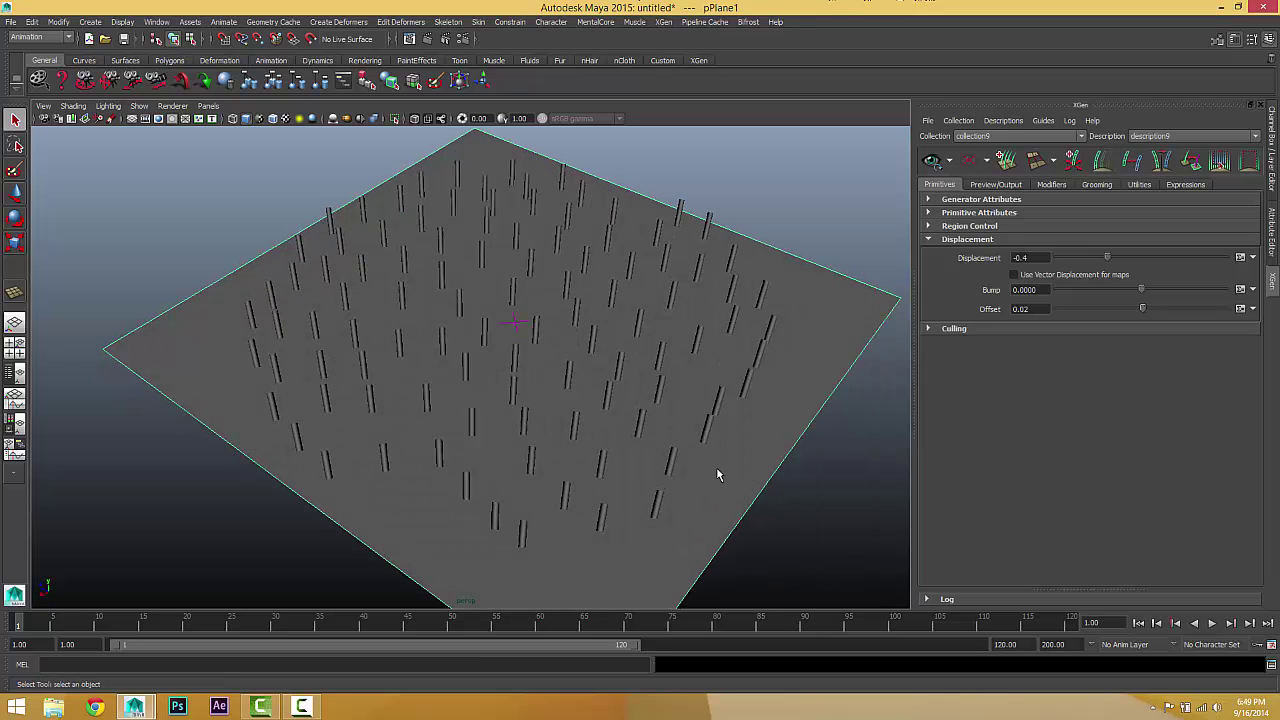
# - Open the Hypershade and create a Blinn material
pyautogui.keyDown('alt'); pyautogui.moveTo(649, 366); pyautogui.dragTo(620, 337, button='middle'); pyautogui.keyUp('alt')
pyautogui.scroll(-3, 698, 316)
pyautogui.keyDown('alt'); pyautogui.moveTo(814, 419); pyautogui.dragTo(663, 360); pyautogui.keyUp('alt')
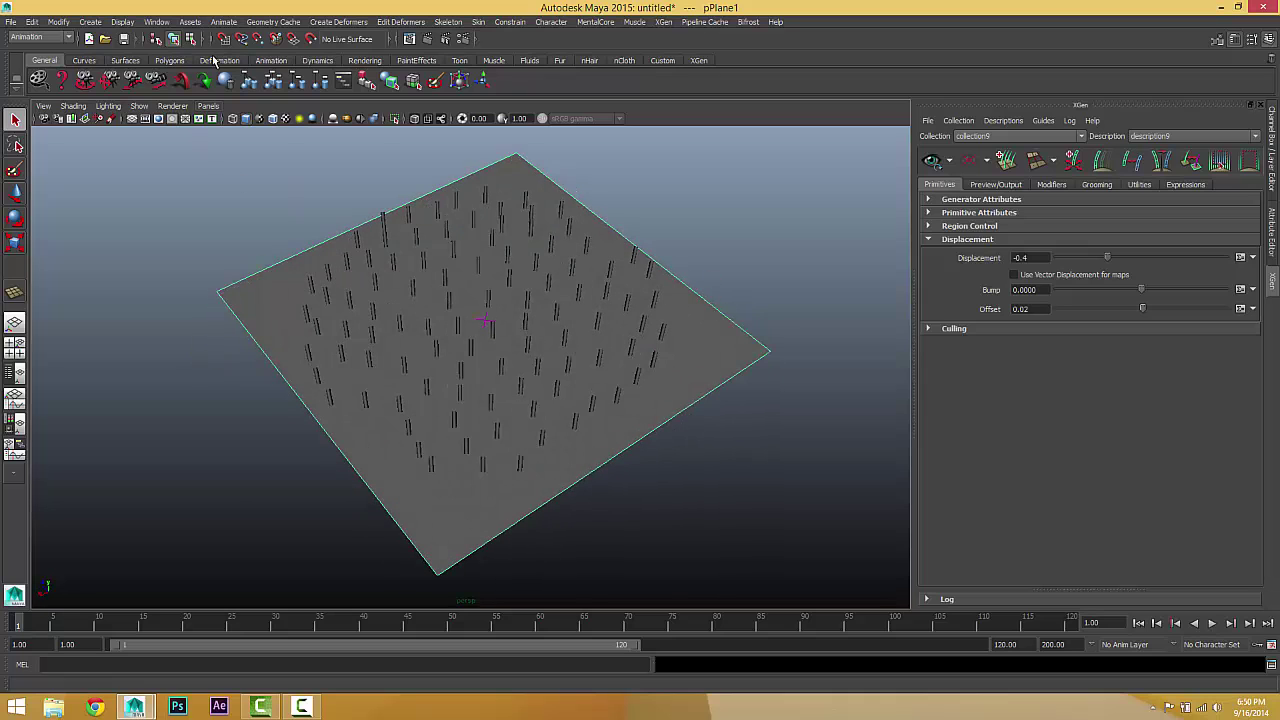
pyautogui.click(157, 21)
pyautogui.moveTo(210, 55)
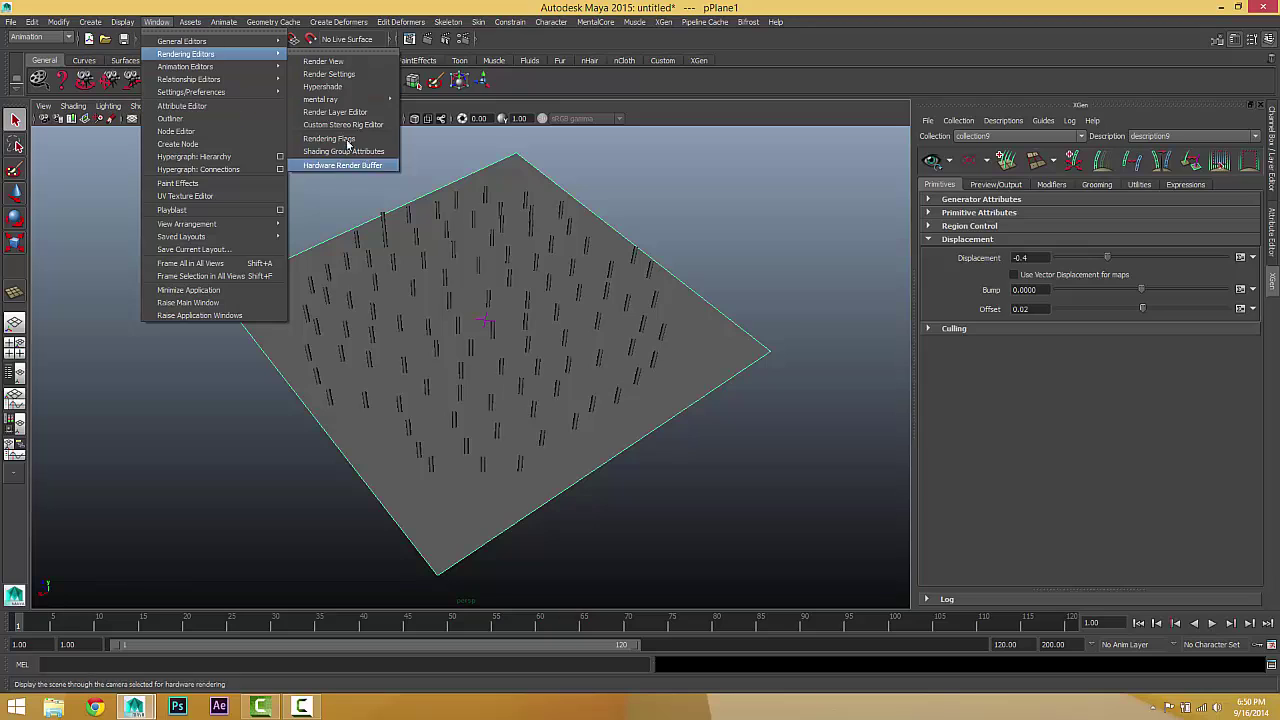
pyautogui.click(330, 86)
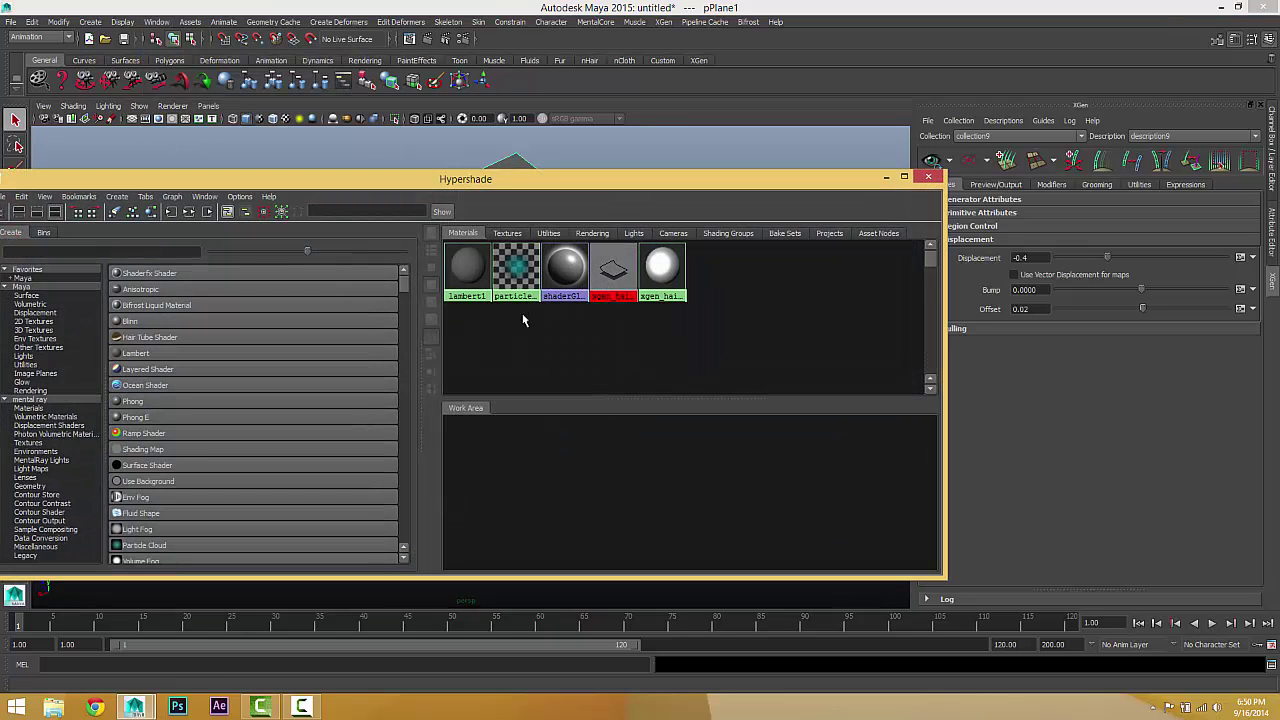
pyautogui.moveTo(455, 171); pyautogui.dragTo(417, 141)
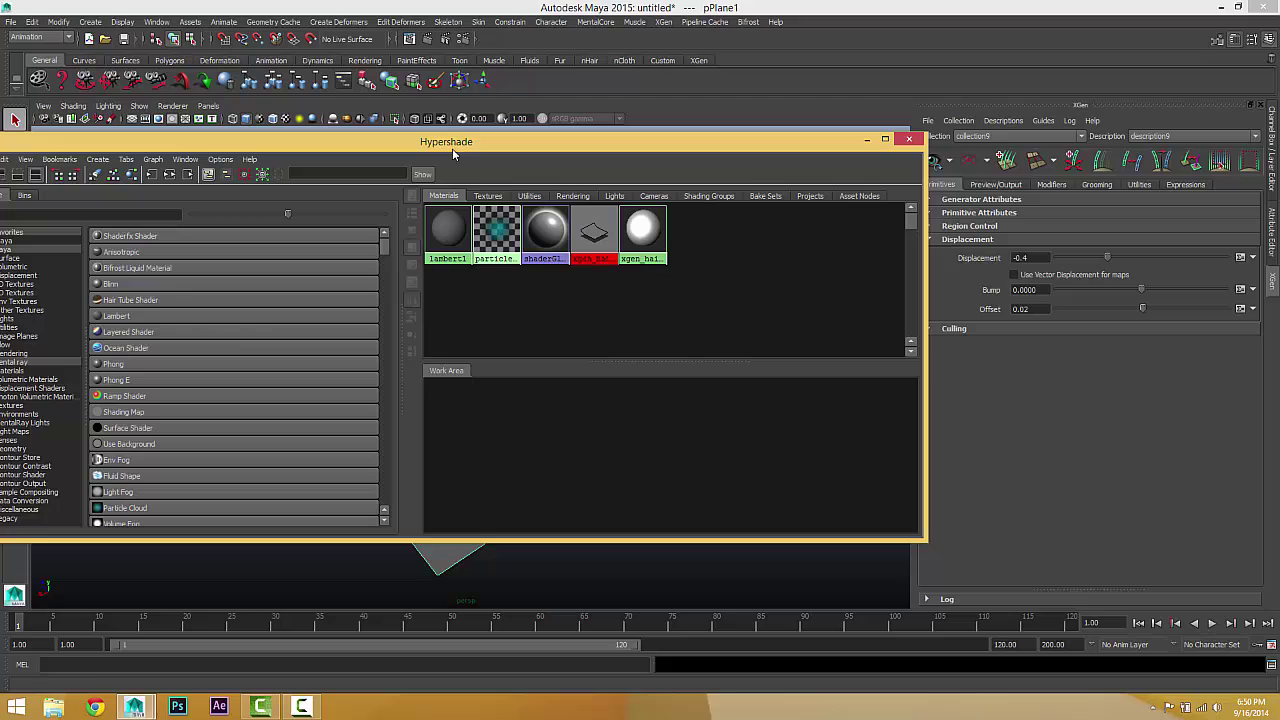
pyautogui.click(123, 284)
# - Assign the new Blinn material to the polygon plane
pyautogui.moveTo(553, 147); pyautogui.dragTo(985, 162)
pyautogui.click(379, 461)
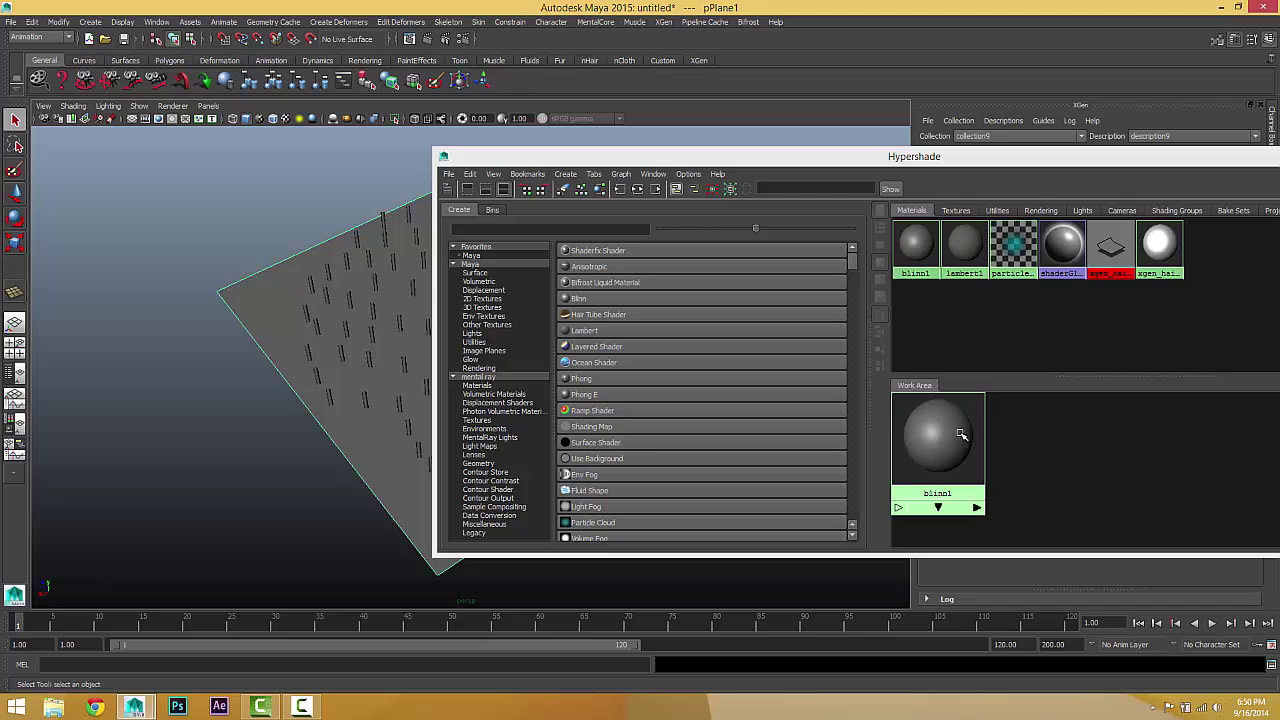
pyautogui.moveTo(960, 434); pyautogui.dragTo(375, 469, button='middle')
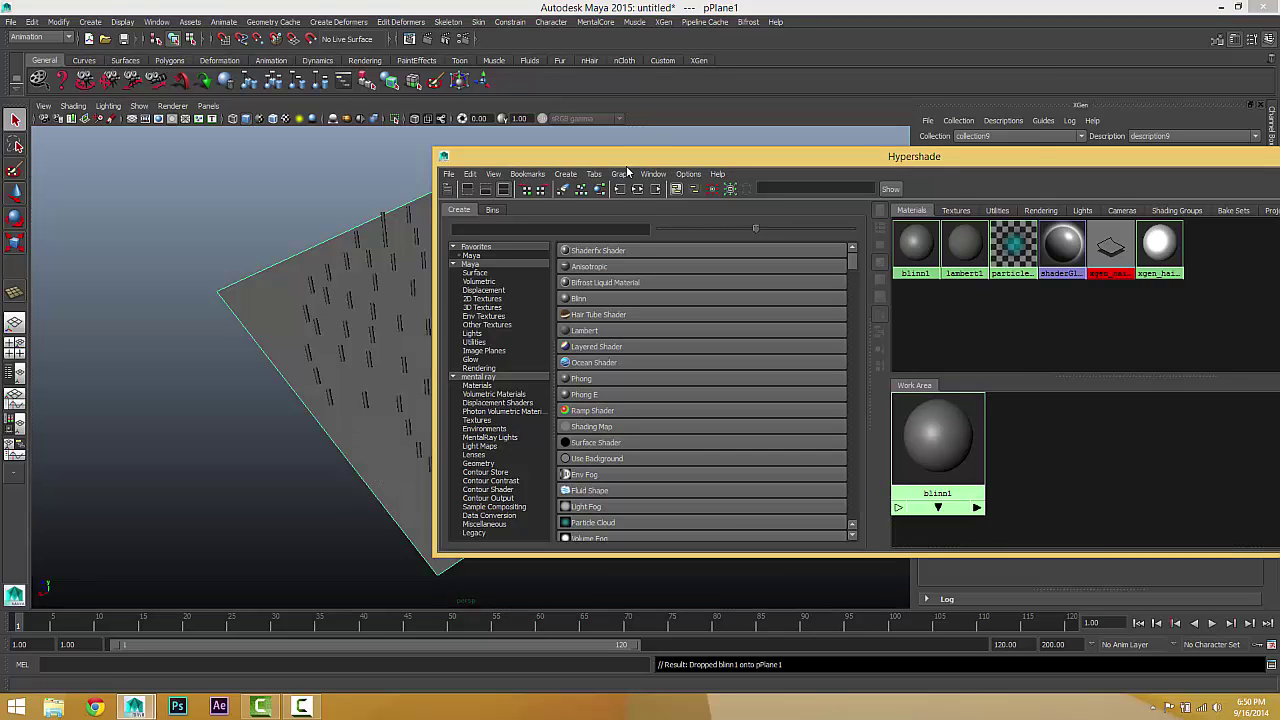
# - Connect a 2D Cloth texture to the Blinn material's bump mapping
pyautogui.moveTo(627, 157); pyautogui.dragTo(118, 173)
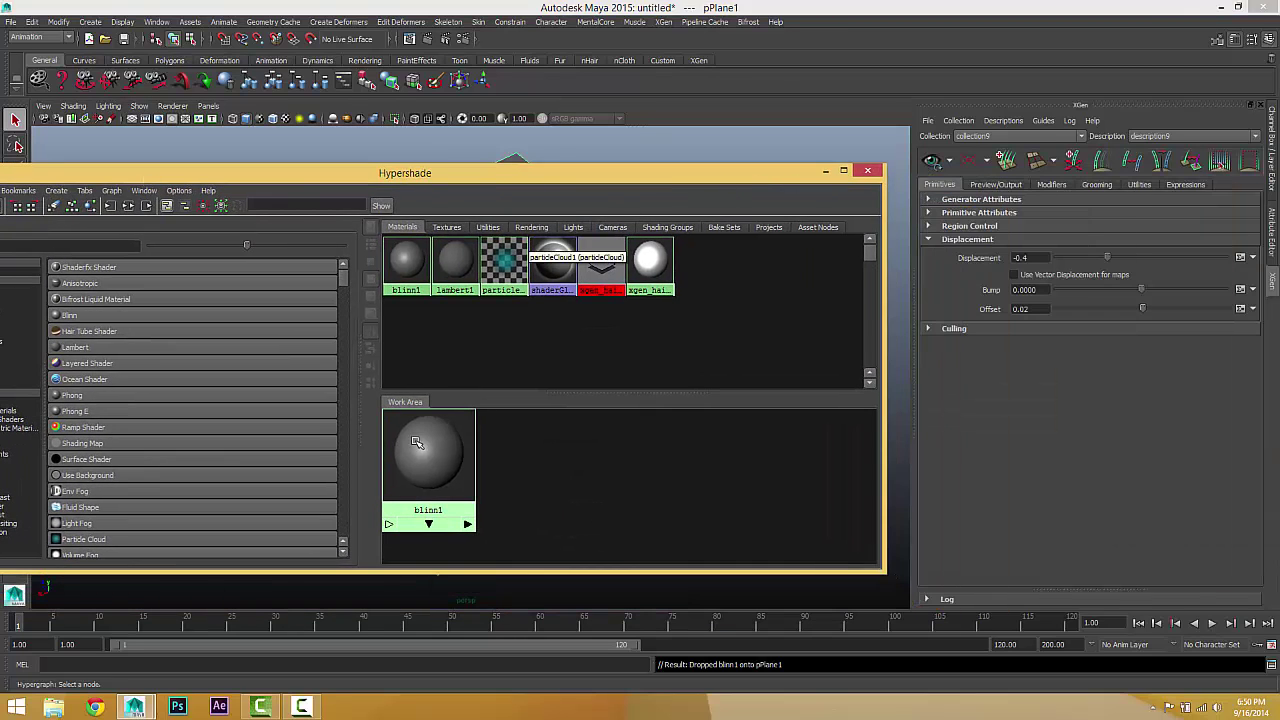
pyautogui.moveTo(418, 443); pyautogui.dragTo(479, 465)
pyautogui.click(1273, 187)
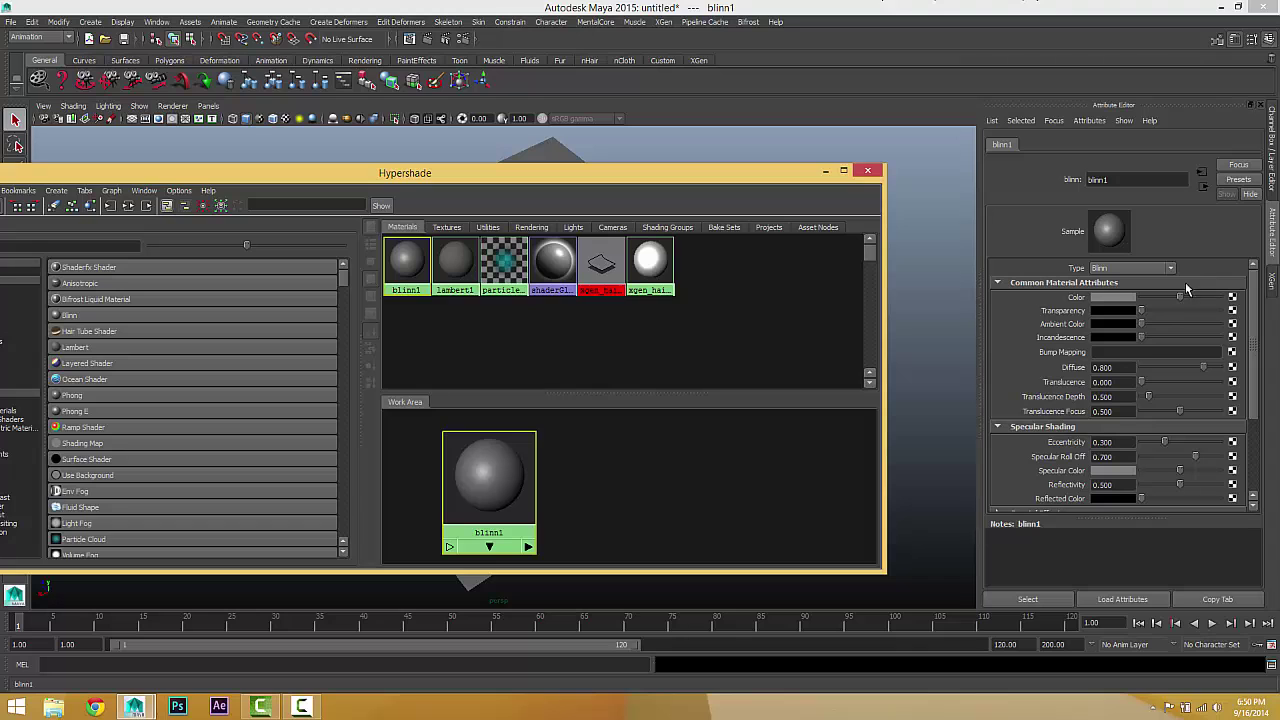
pyautogui.click(1232, 353)
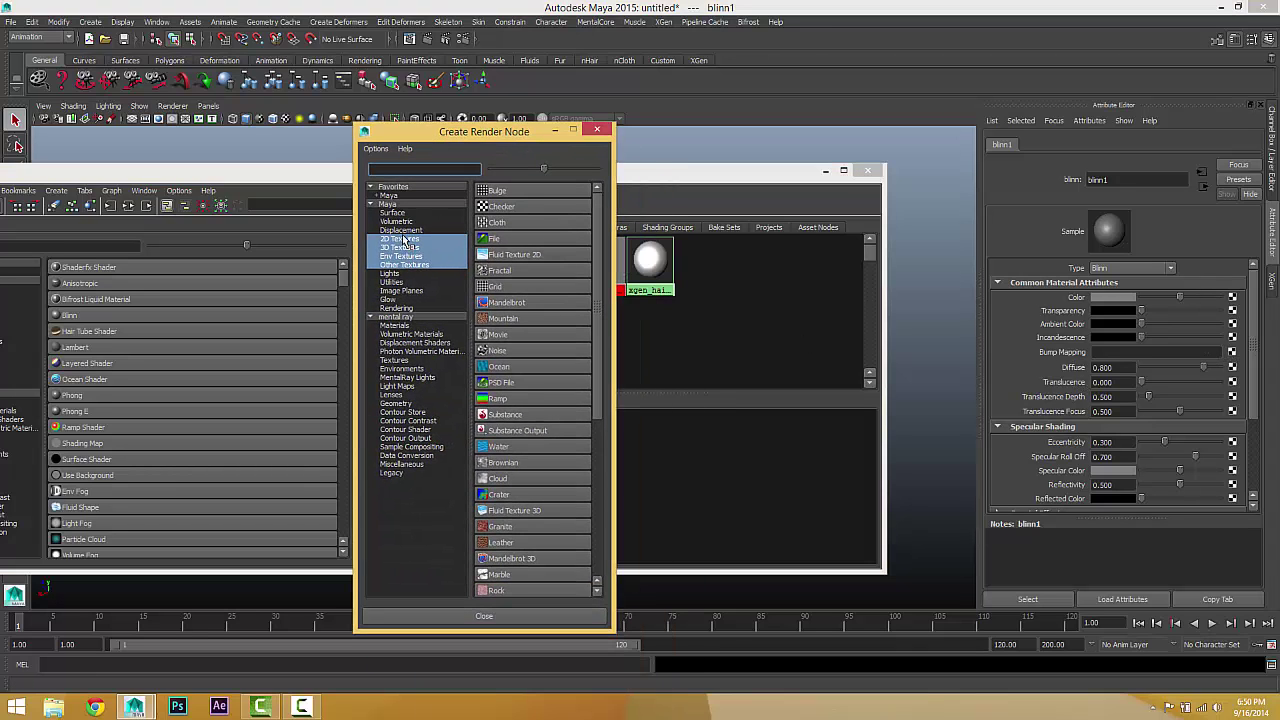
pyautogui.click(403, 241)
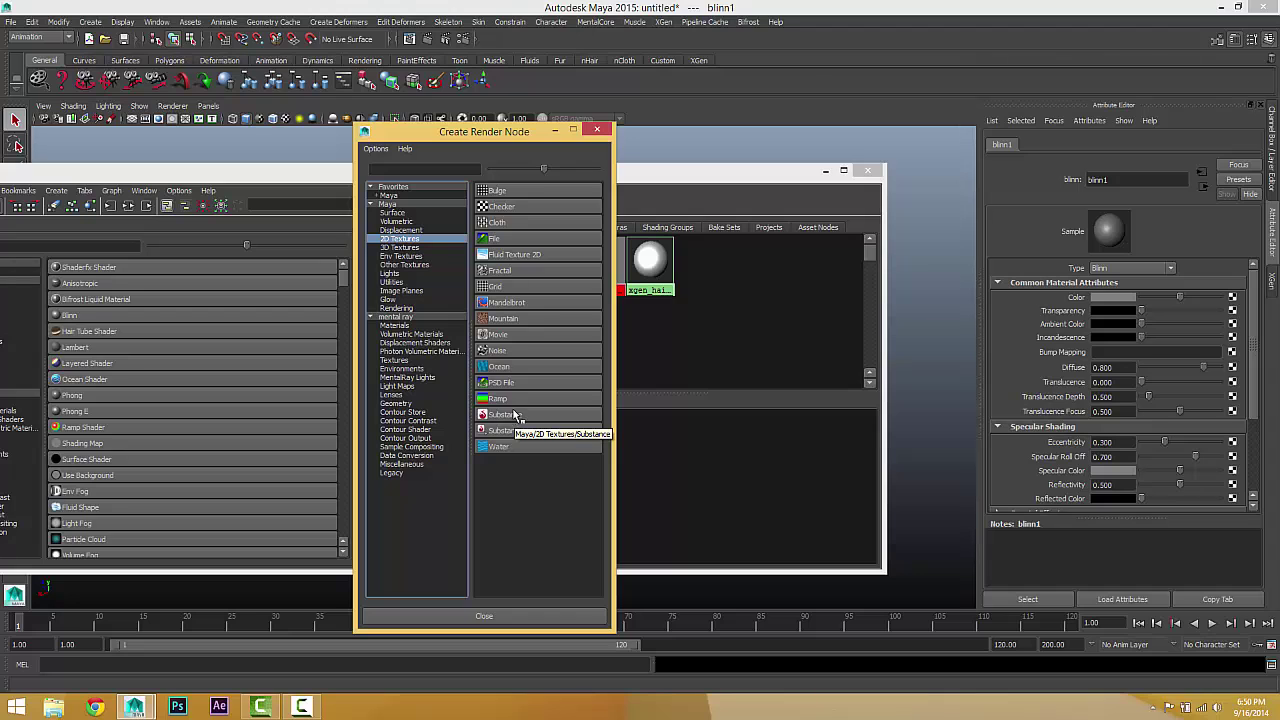
pyautogui.click(494, 222)
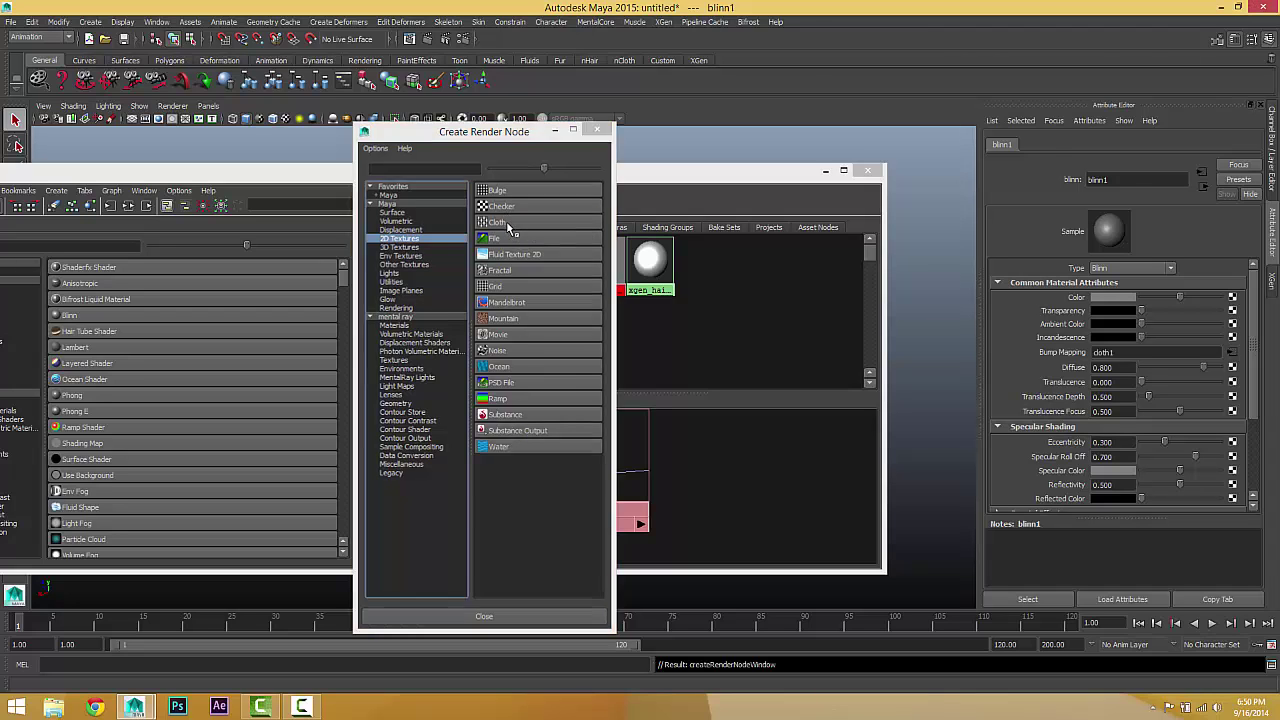
# - Spread out the overlapping bump, placement, cloth and Blinn nodes in the Hypershade work area
pyautogui.scroll(-3, 585, 476)
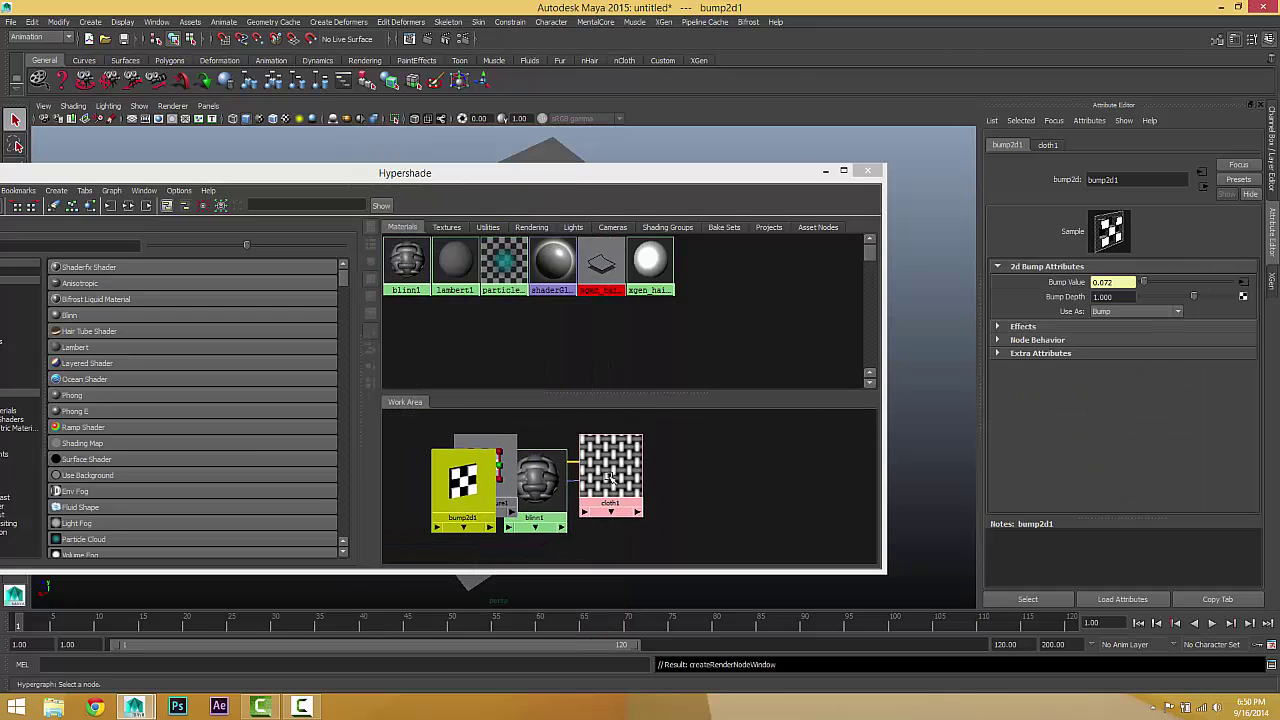
pyautogui.moveTo(585, 476); pyautogui.dragTo(468, 515)
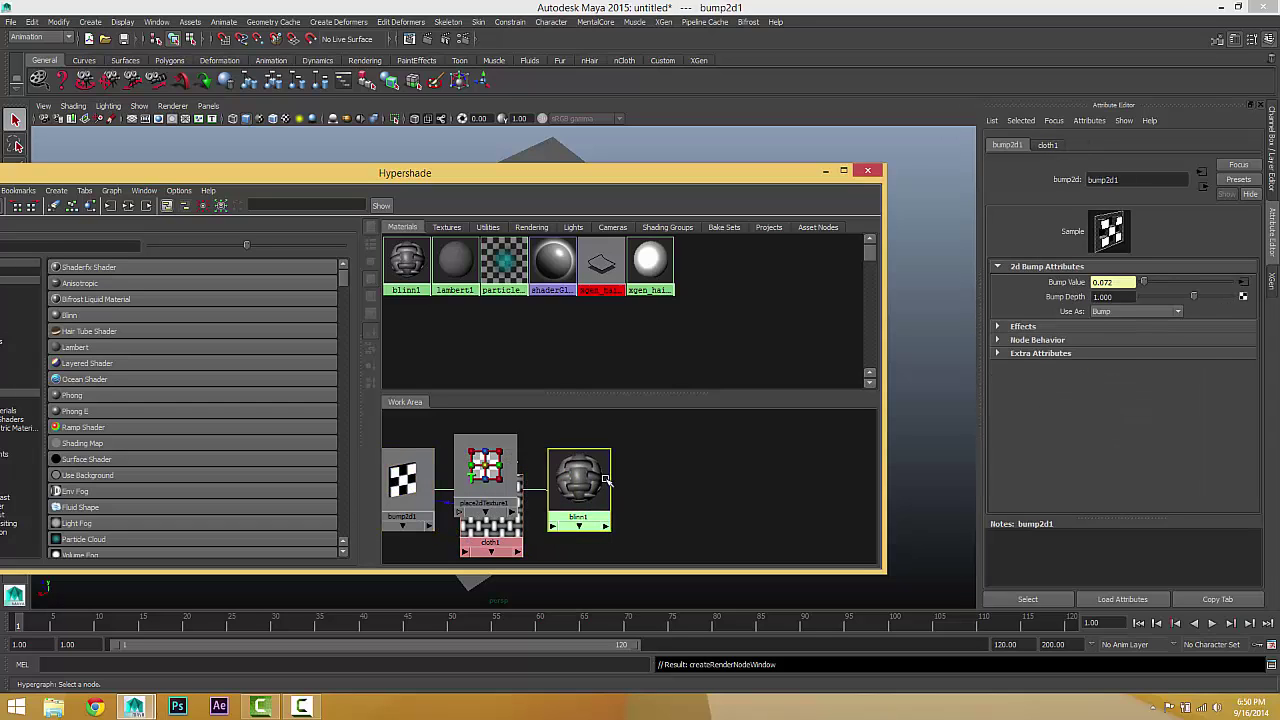
pyautogui.moveTo(557, 458); pyautogui.dragTo(548, 422)
pyautogui.moveTo(500, 500); pyautogui.dragTo(578, 531)
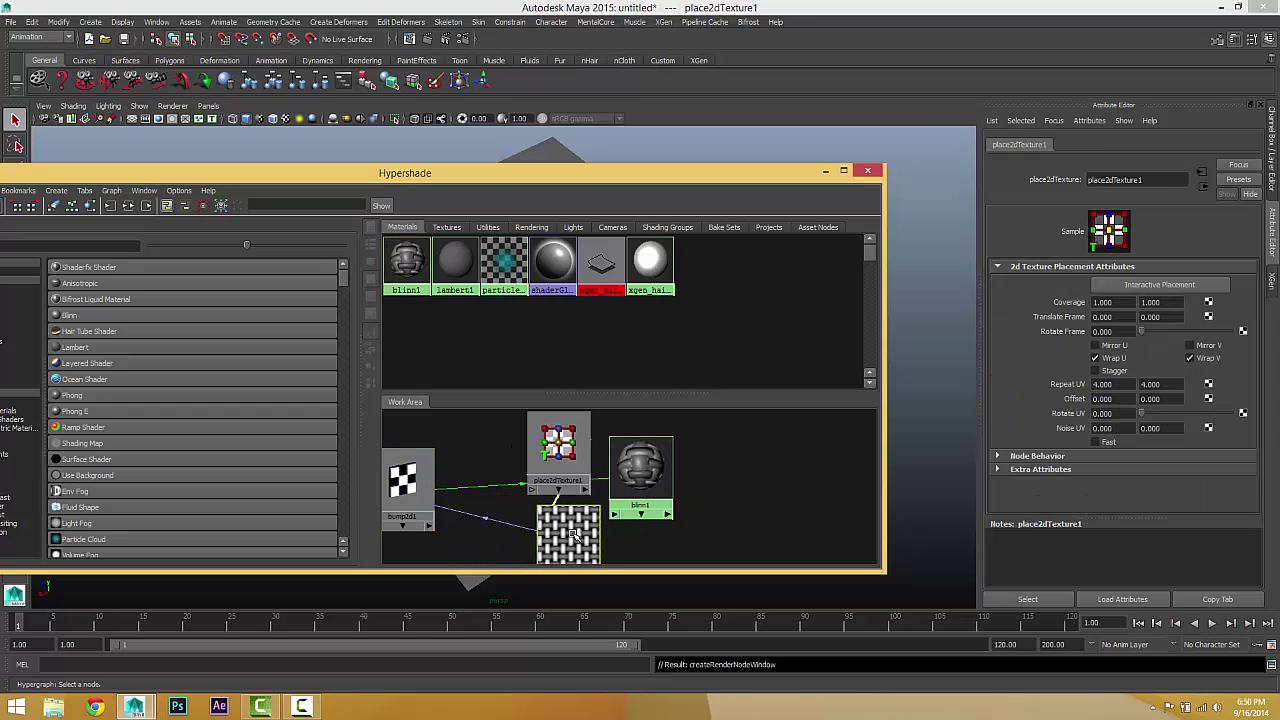
pyautogui.moveTo(574, 476); pyautogui.dragTo(480, 498)
pyautogui.click(480, 498)
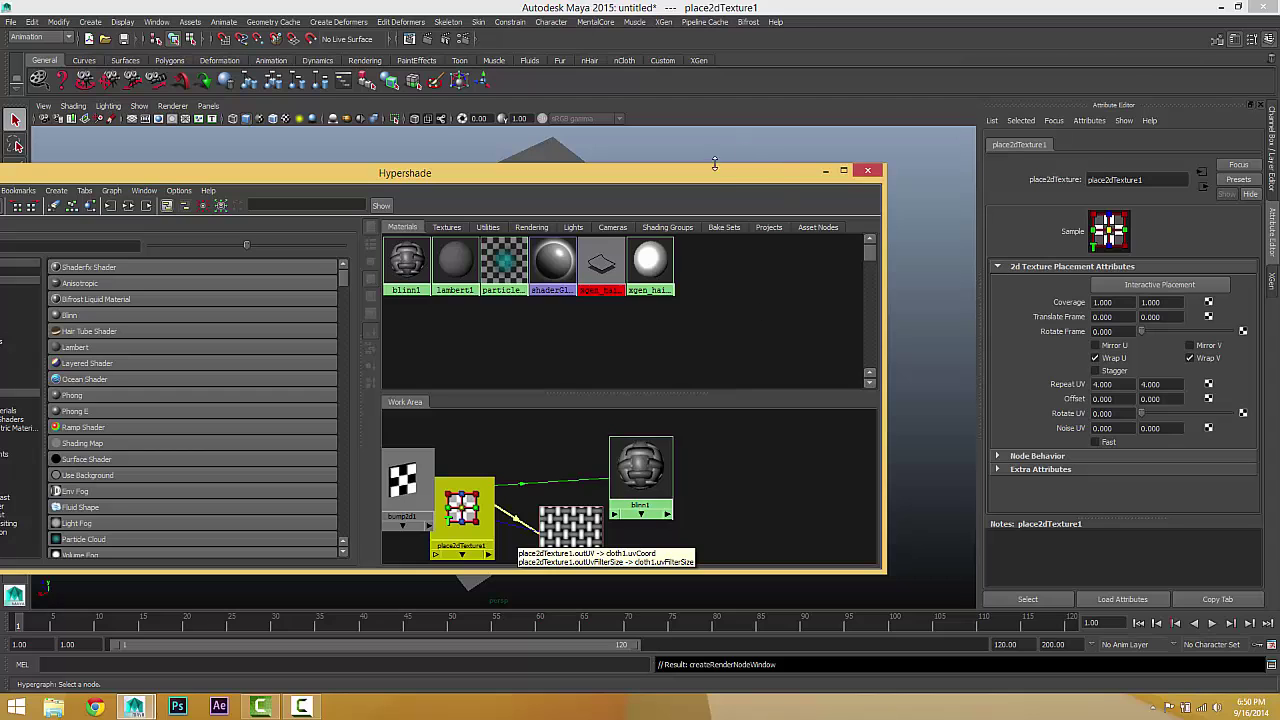
# - Select the plane and set the splines' XGen bump to -0.17
pyautogui.moveTo(716, 172); pyautogui.dragTo(545, 297)
pyautogui.keyDown('alt'); pyautogui.moveTo(760, 340); pyautogui.dragTo(878, 312, button='middle'); pyautogui.keyUp('alt')
pyautogui.moveTo(869, 309); pyautogui.dragTo(921, 404)
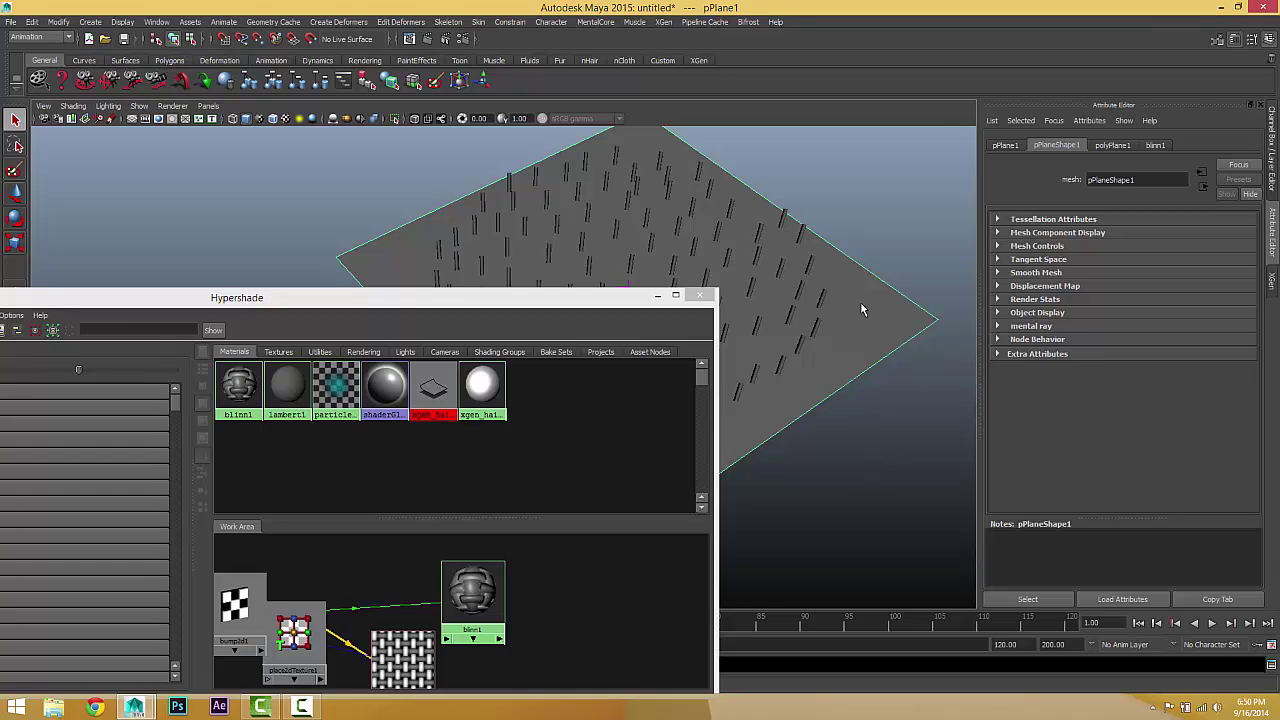
pyautogui.click(1273, 284)
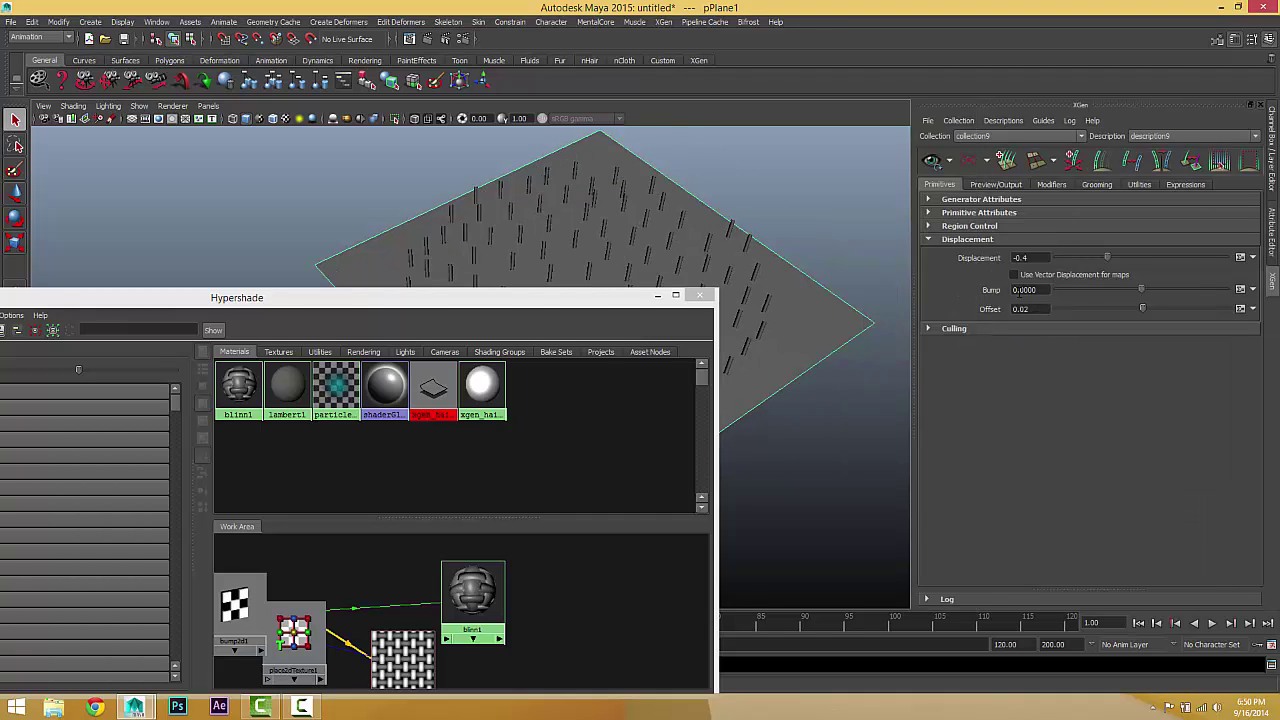
pyautogui.moveTo(1040, 290); pyautogui.dragTo(954, 292)
pyautogui.keyDown('alt'); pyautogui.moveTo(784, 310); pyautogui.dragTo(835, 256); pyautogui.keyUp('alt')
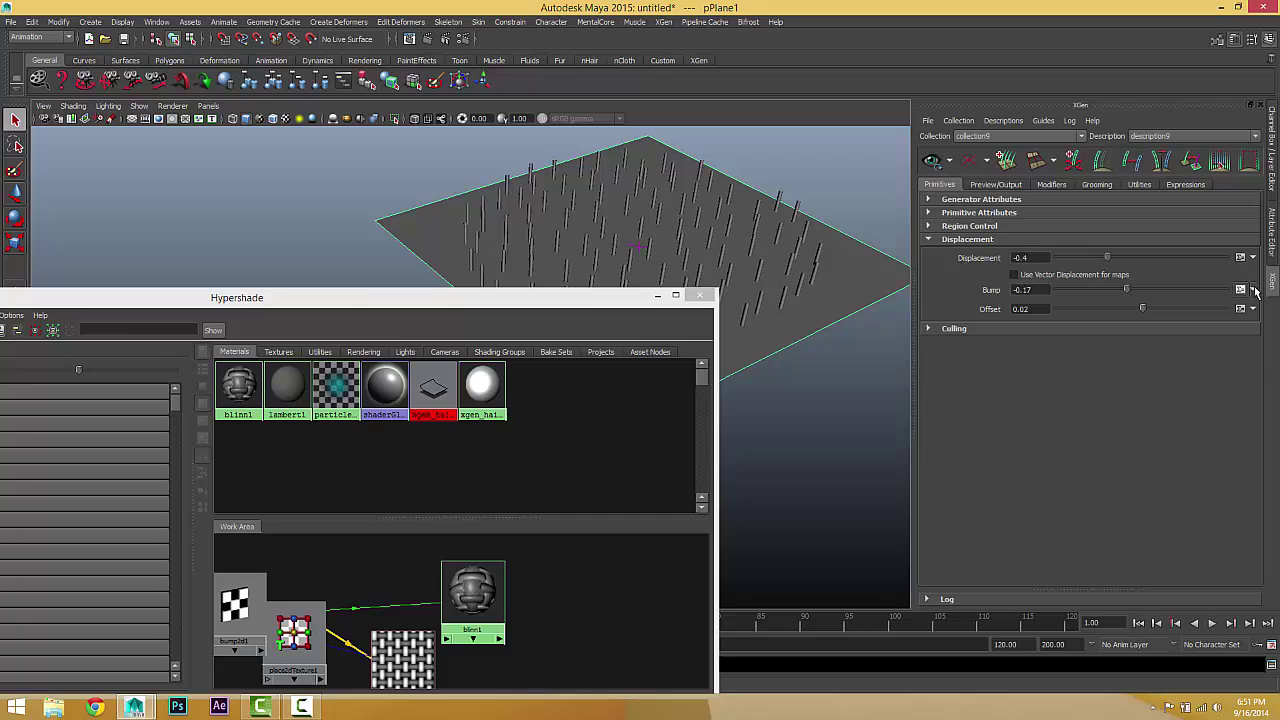
# - Create a paint map named bump for the XGen bump attribute, with resolution 5.0 and a white start color
pyautogui.click(1253, 289)
pyautogui.click(1223, 307)
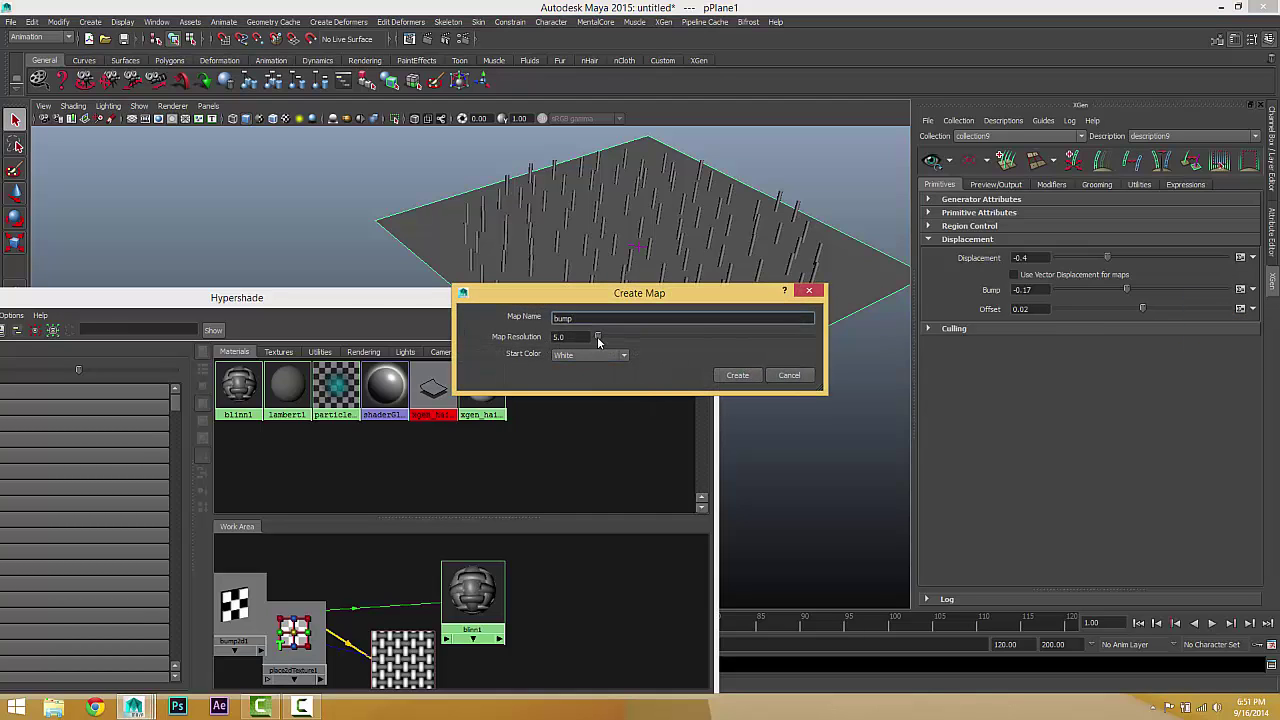
pyautogui.click(737, 375)
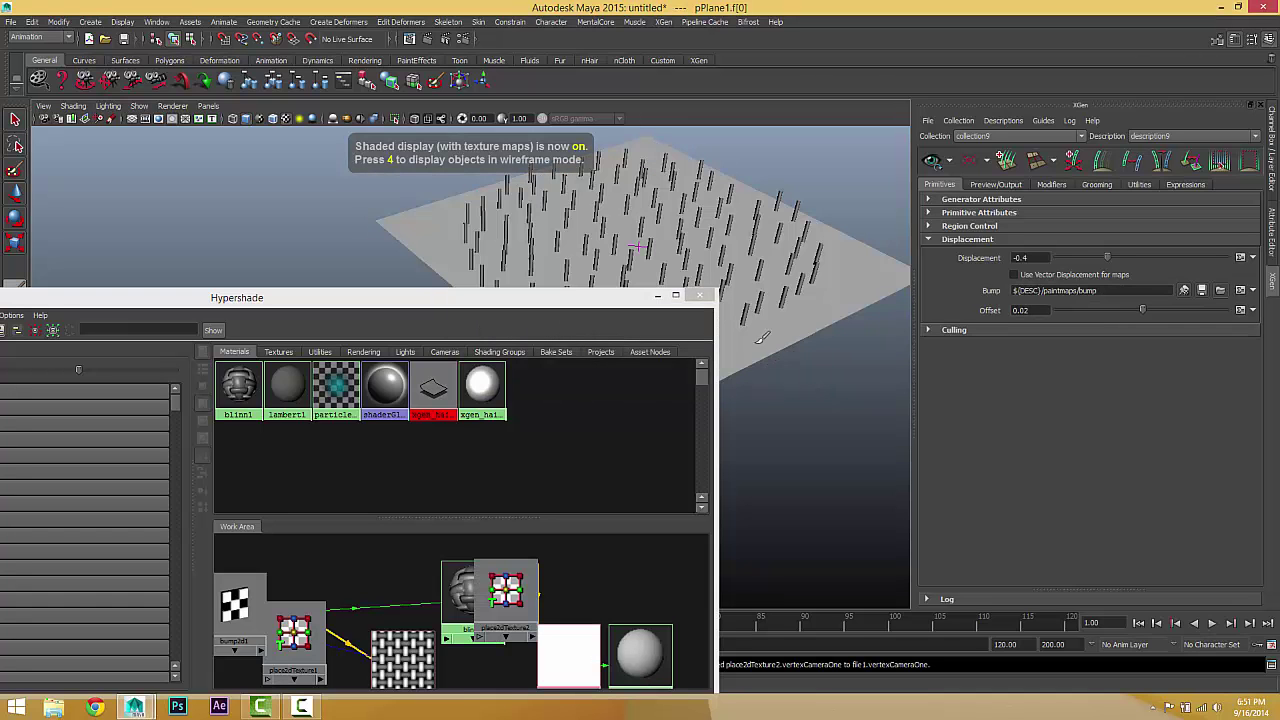
pyautogui.moveTo(590, 297); pyautogui.dragTo(358, 272)
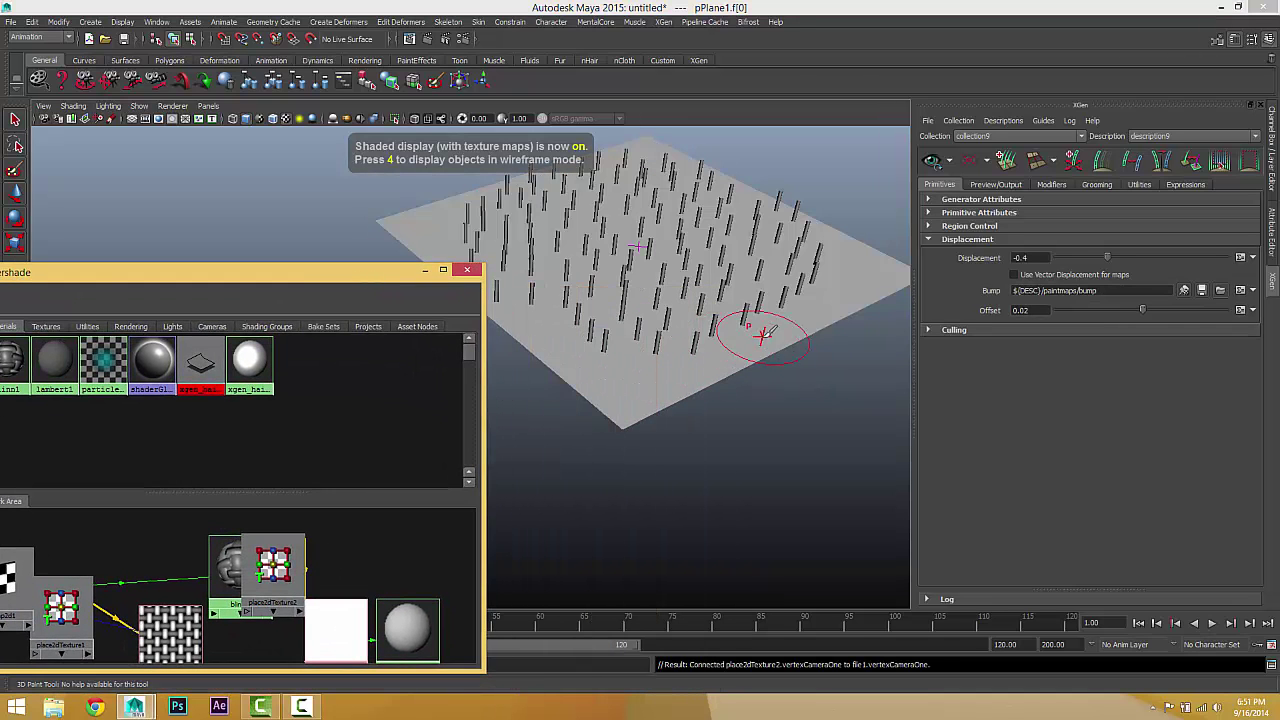
pyautogui.moveTo(745, 368)
pyautogui.keyDown('alt'); pyautogui.mouseDown()
pyautogui.moveTo(680, 406)
pyautogui.moveTo(728, 337)
pyautogui.mouseUp(); pyautogui.keyUp('alt')
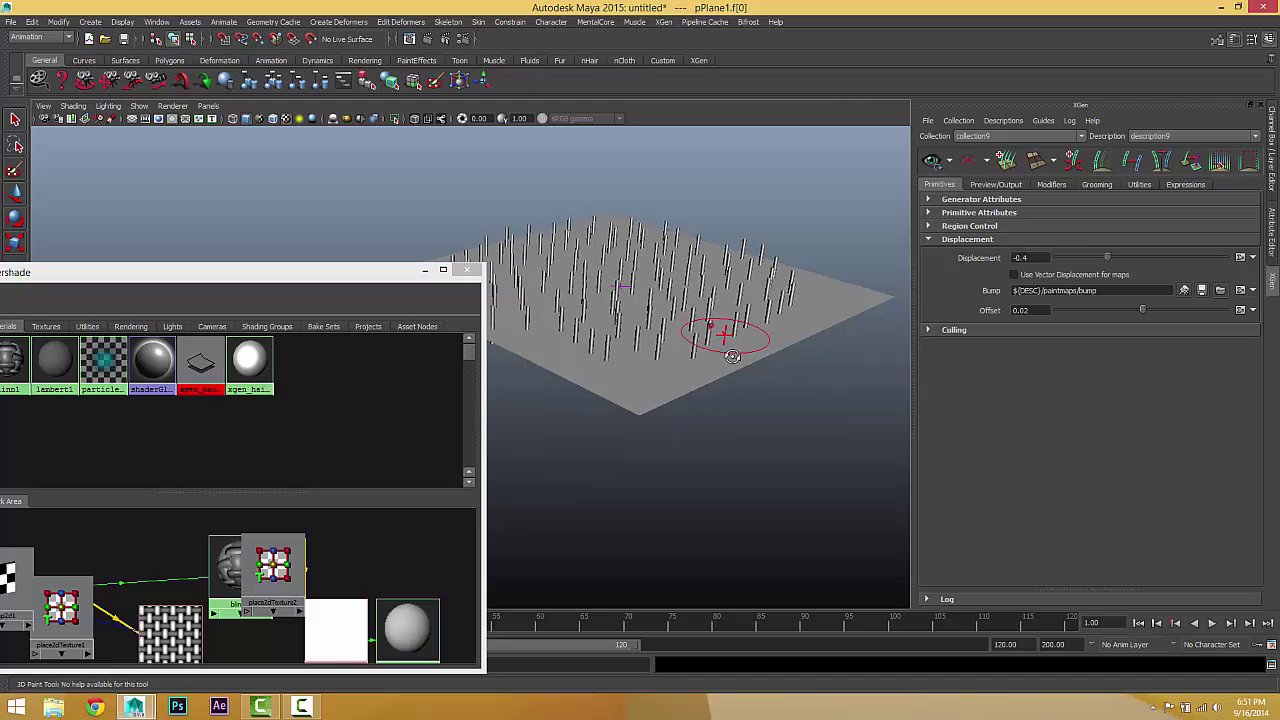
# - Select the XGen bump map path and move the cloth texture node beside the Blinn node
pyautogui.moveTo(1115, 293); pyautogui.dragTo(961, 303)
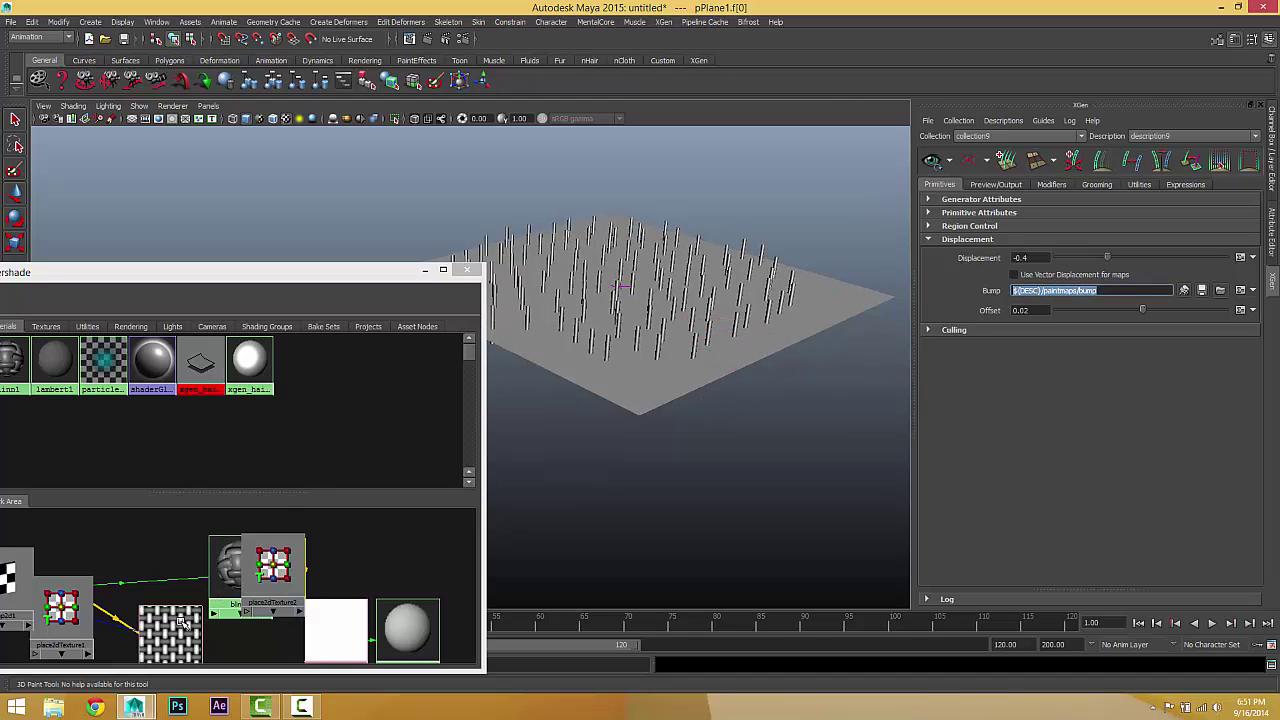
pyautogui.moveTo(175, 625); pyautogui.dragTo(160, 562)
pyautogui.click(160, 562)
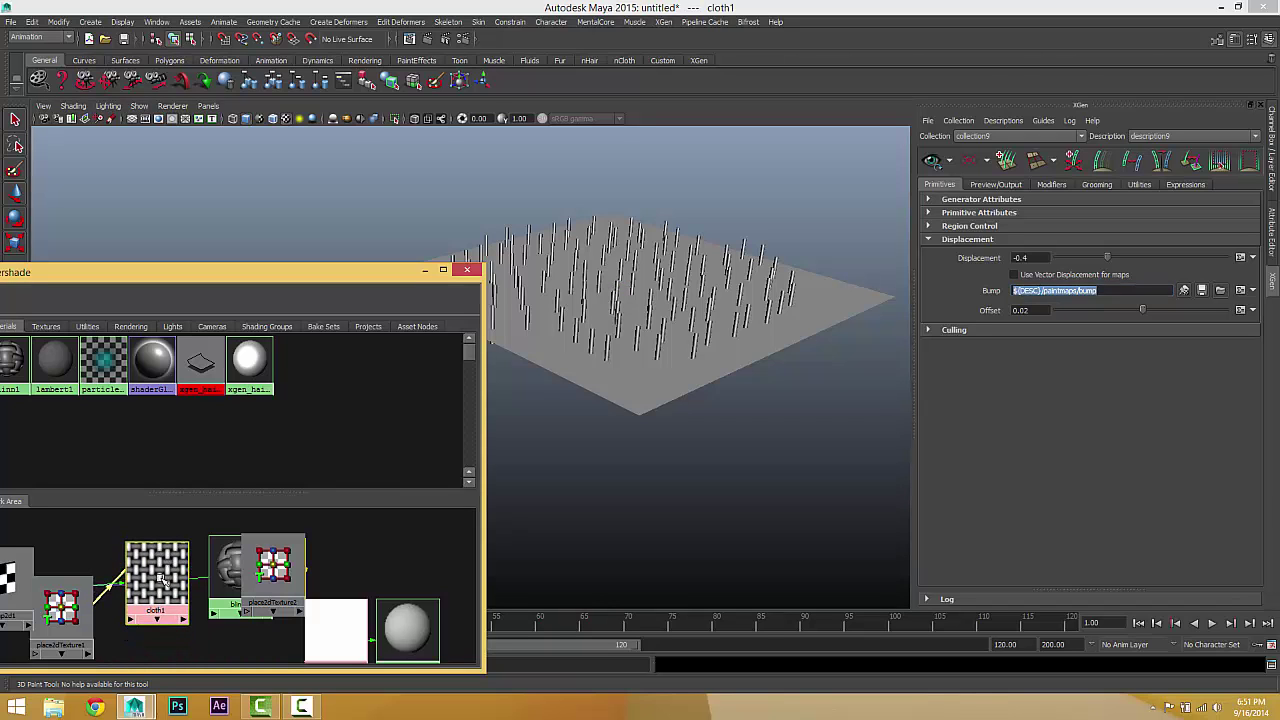
# - Enlarge the Hypershade and its work area, and hide the list of creatable nodes
pyautogui.moveTo(390, 272); pyautogui.dragTo(613, 119)
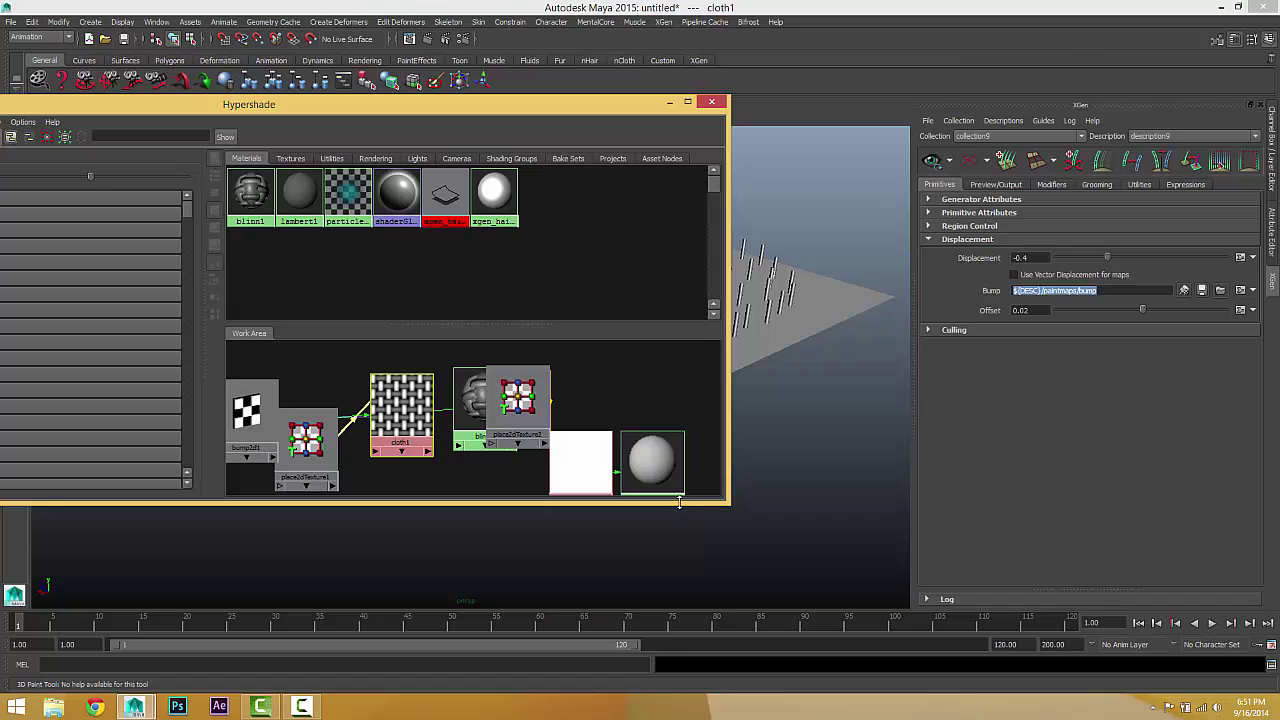
pyautogui.moveTo(679, 503); pyautogui.dragTo(680, 658)
pyautogui.moveTo(591, 399); pyautogui.dragTo(580, 256)
pyautogui.keyDown('alt'); pyautogui.moveTo(523, 443); pyautogui.dragTo(543, 483, button='middle'); pyautogui.keyUp('alt')
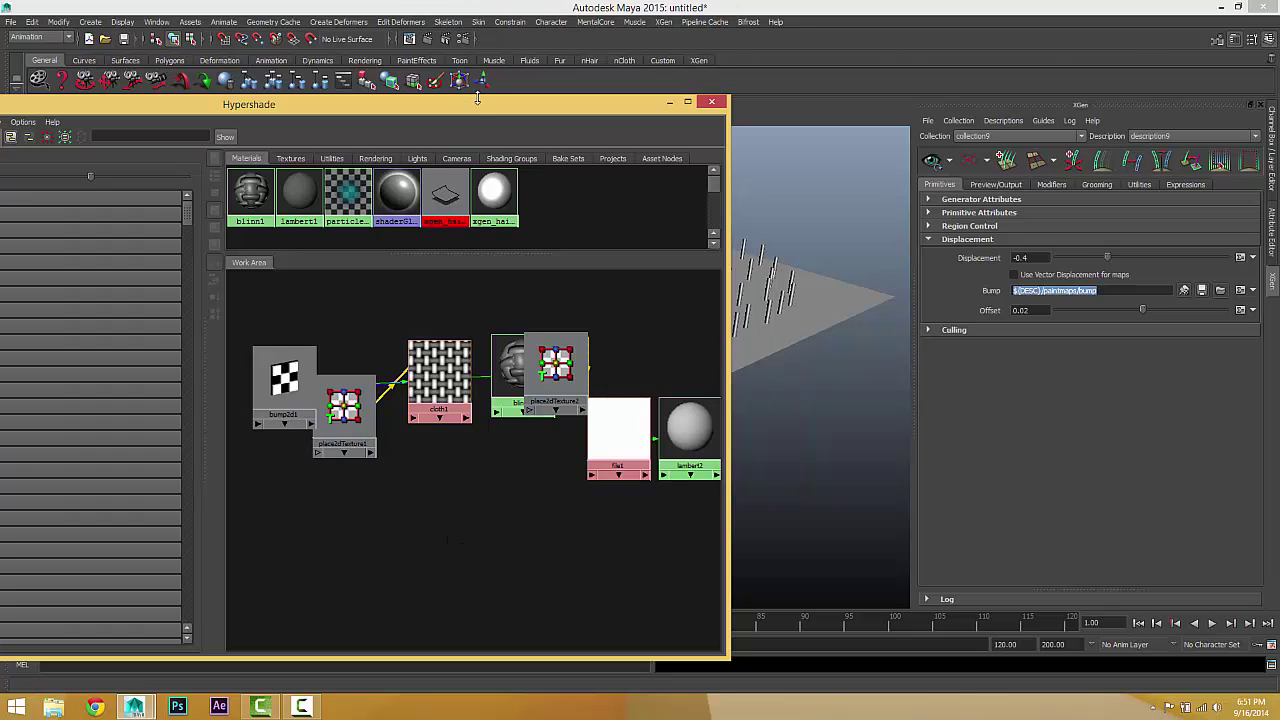
pyautogui.moveTo(477, 106); pyautogui.dragTo(600, 82)
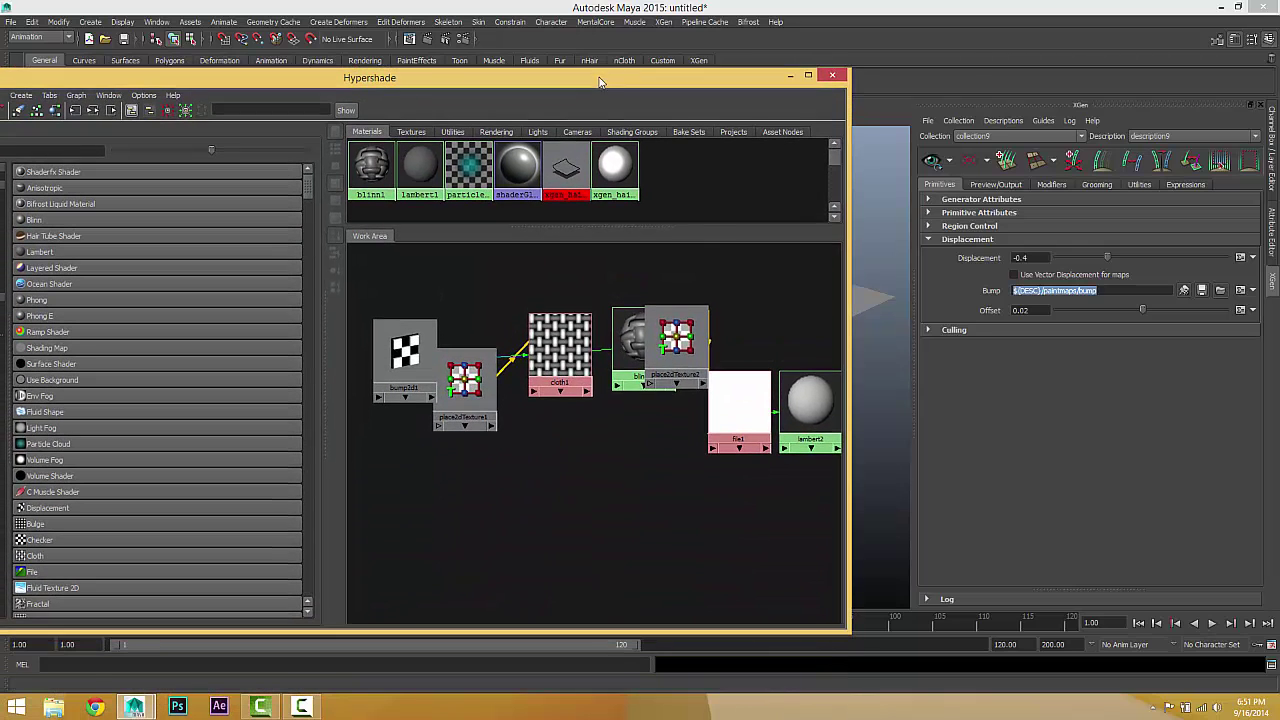
pyautogui.click(808, 75)
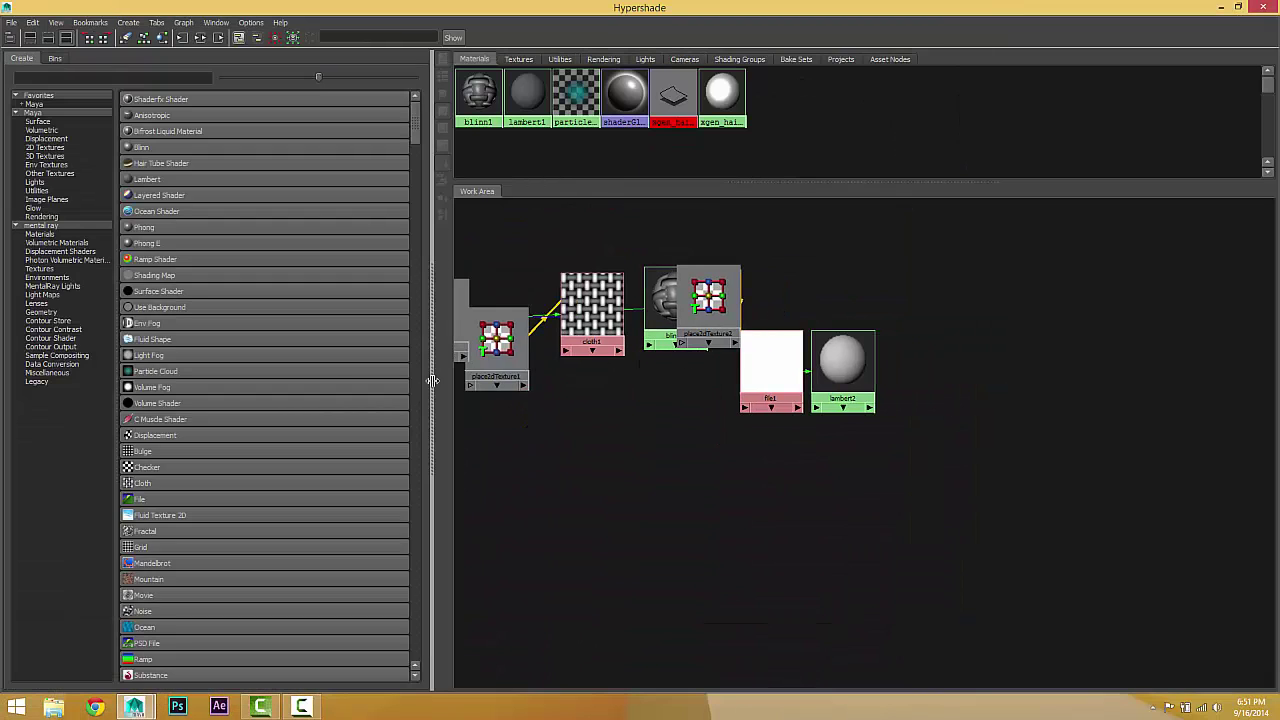
pyautogui.moveTo(432, 380); pyautogui.dragTo(12, 380)
pyautogui.keyDown('alt'); pyautogui.moveTo(550, 442); pyautogui.dragTo(560, 469, button='middle'); pyautogui.keyUp('alt')
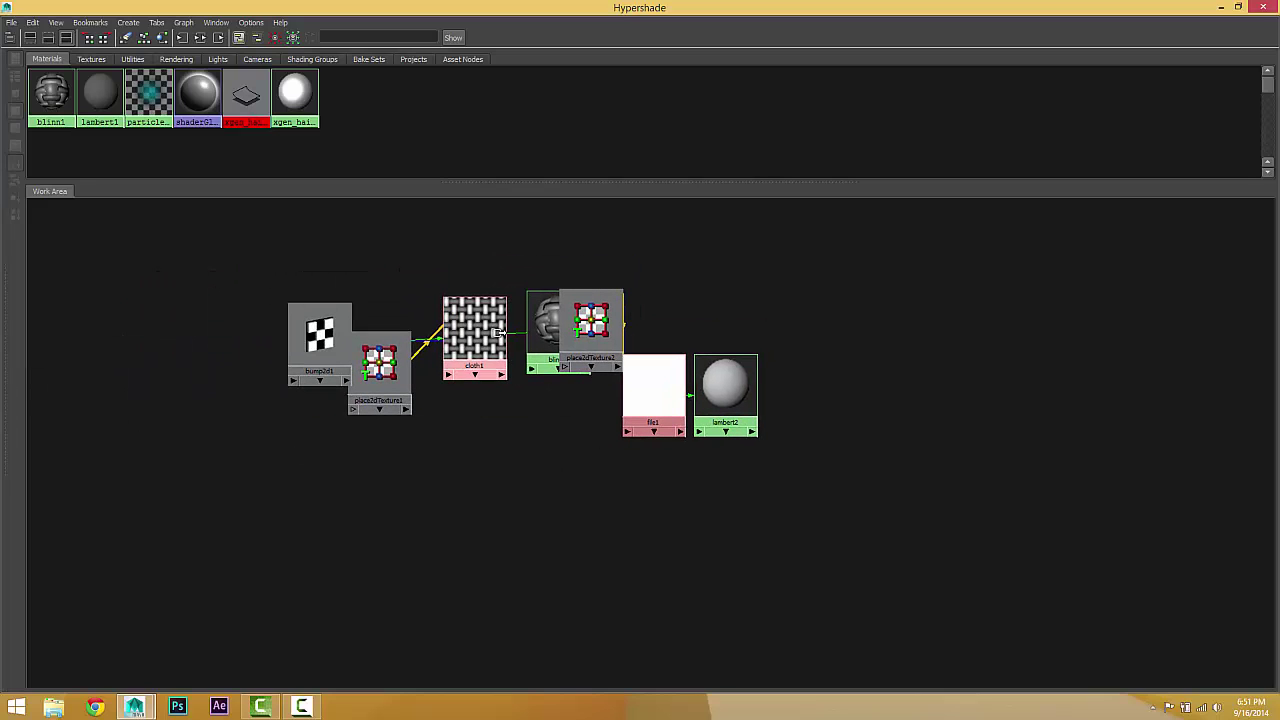
# - Separate the cloth texture, file texture and lambert2 nodes in the Hypershade work area
pyautogui.moveTo(476, 337); pyautogui.dragTo(502, 509)
pyautogui.keyDown('alt'); pyautogui.moveTo(519, 377); pyautogui.dragTo(464, 355, button='middle'); pyautogui.keyUp('alt')
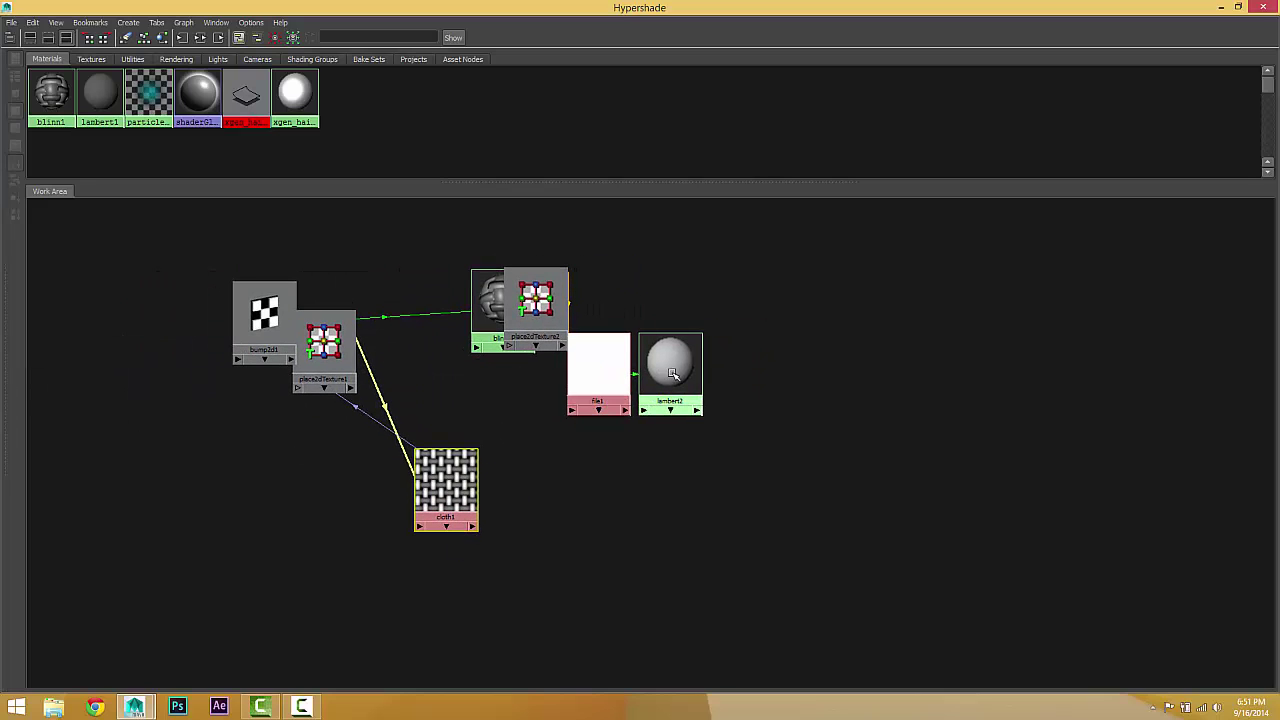
pyautogui.moveTo(671, 374); pyautogui.dragTo(734, 369)
pyautogui.moveTo(600, 376); pyautogui.dragTo(630, 312)
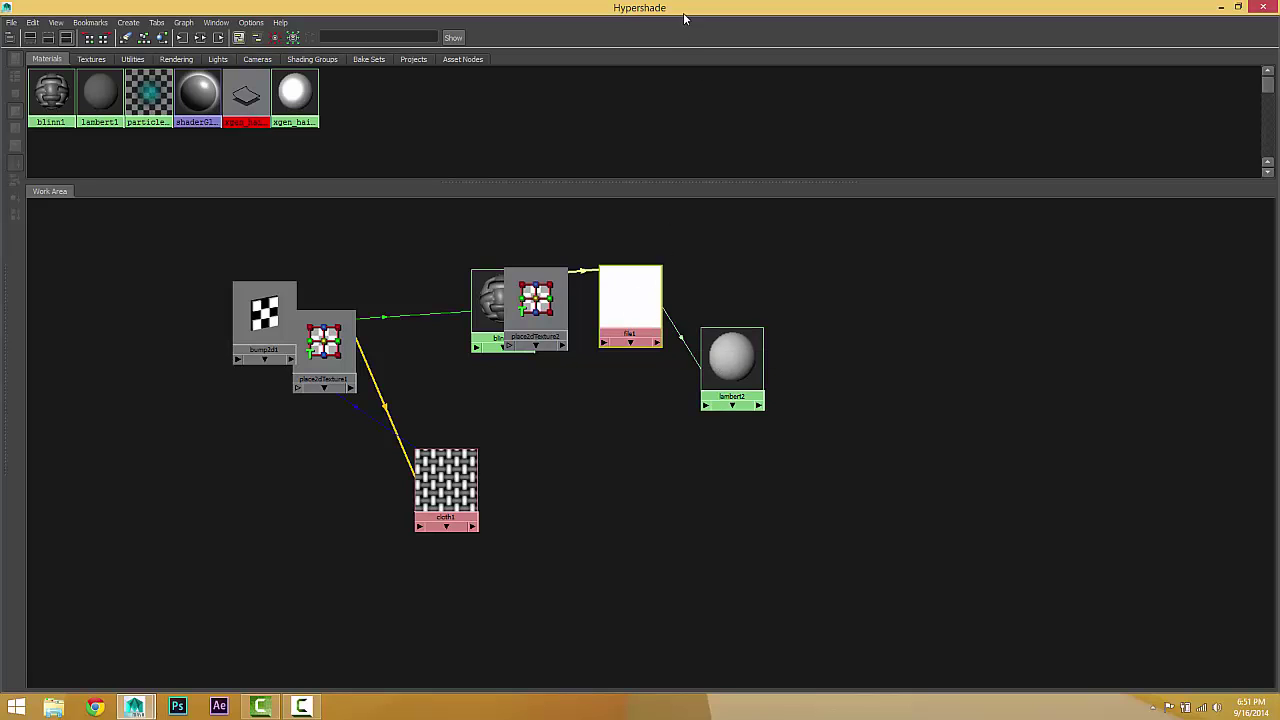
# - Restore the Hypershade to a smaller window and graph the input and output connections of the file and cloth textures
pyautogui.moveTo(683, 10); pyautogui.dragTo(343, 125)
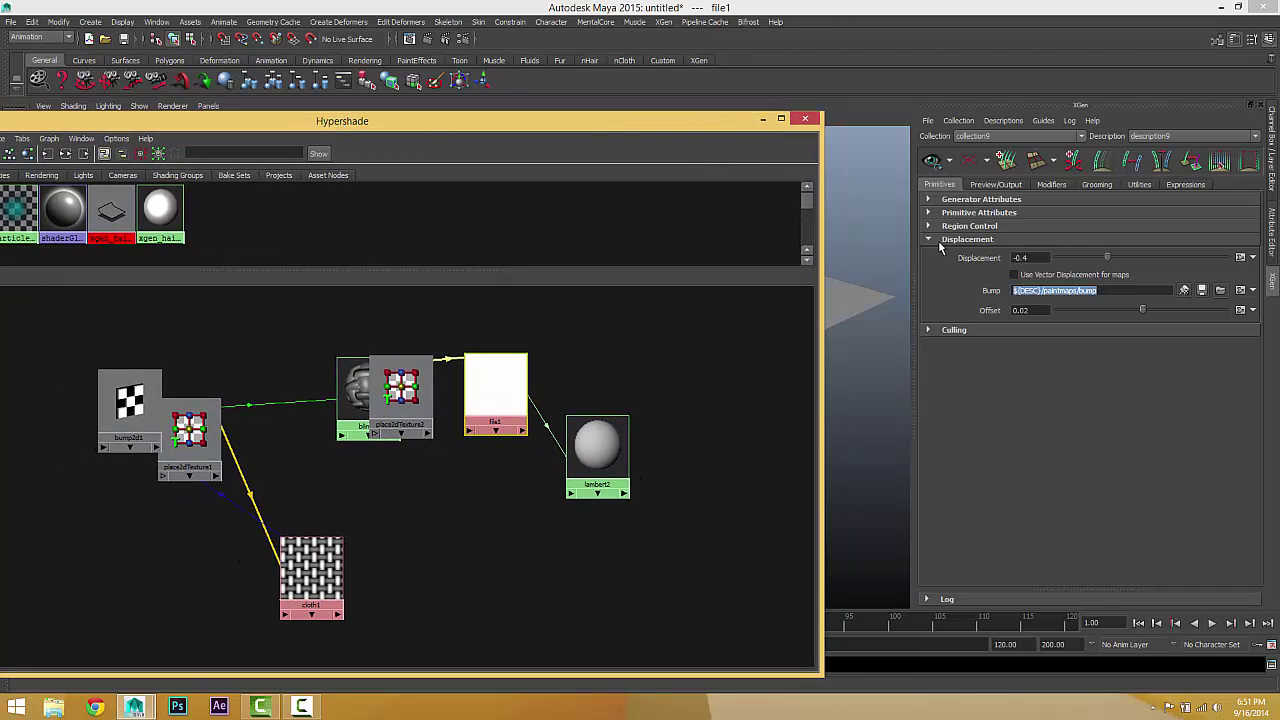
pyautogui.moveTo(647, 128); pyautogui.dragTo(884, 60)
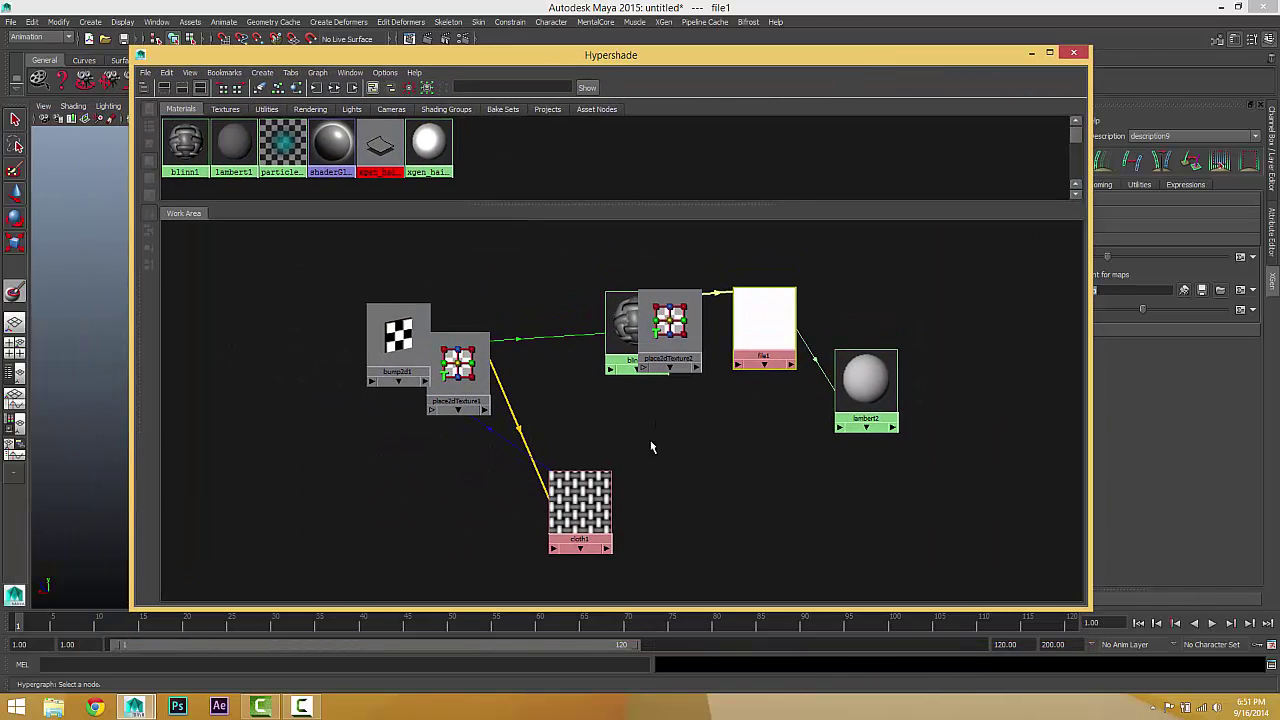
pyautogui.click(588, 506)
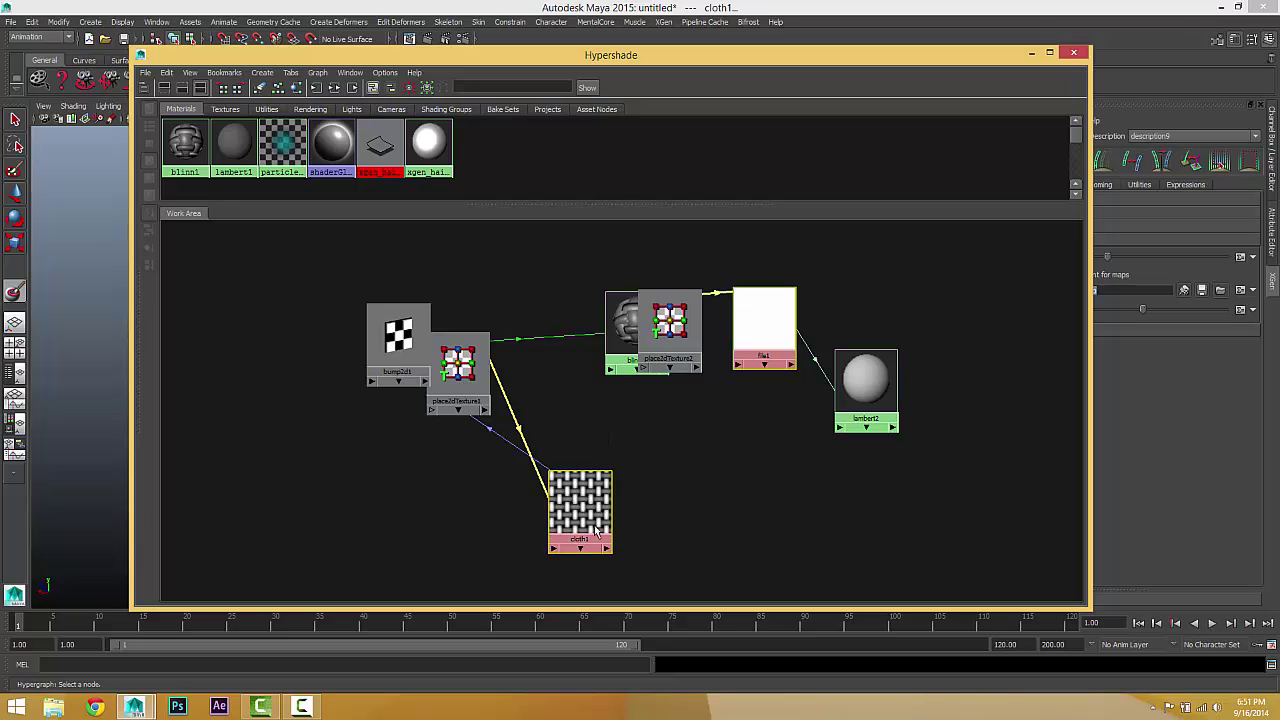
pyautogui.click(338, 88)
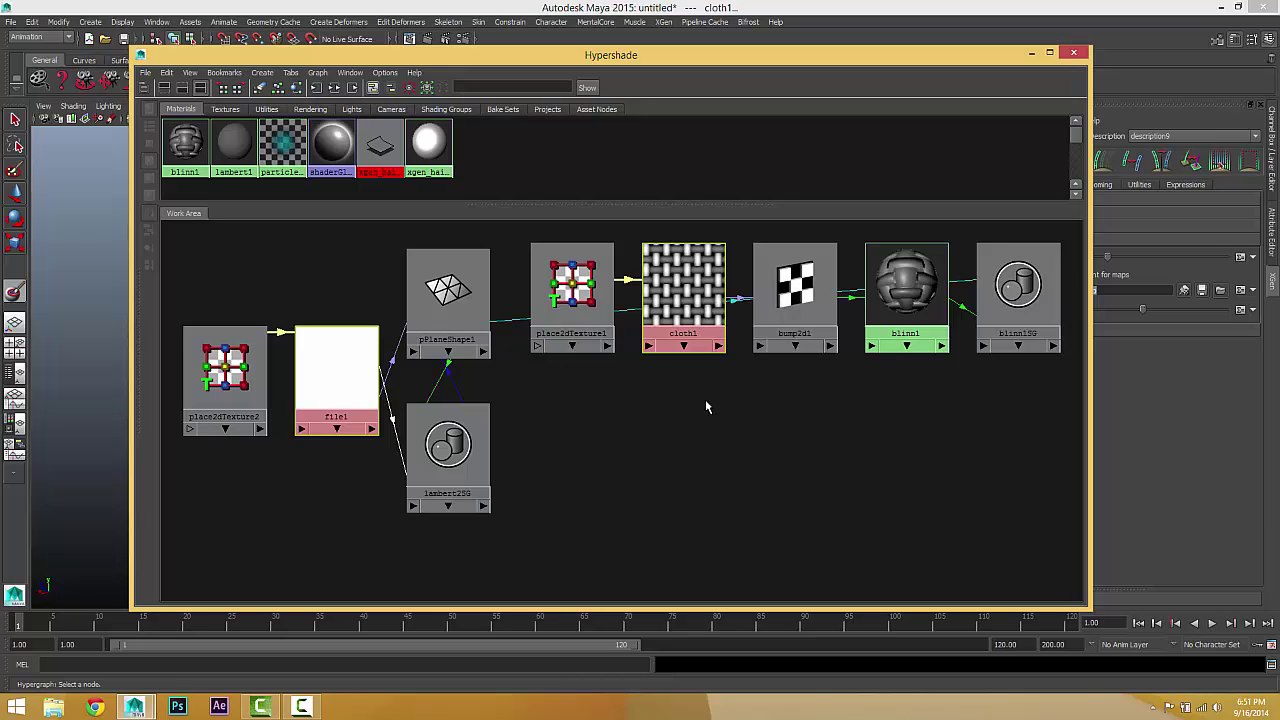
# - Rearrange the file texture, lambert2SG shading group and plane shape nodes in the Hypershade work area
pyautogui.keyDown('shift'); pyautogui.click(337, 400); pyautogui.keyUp('shift')
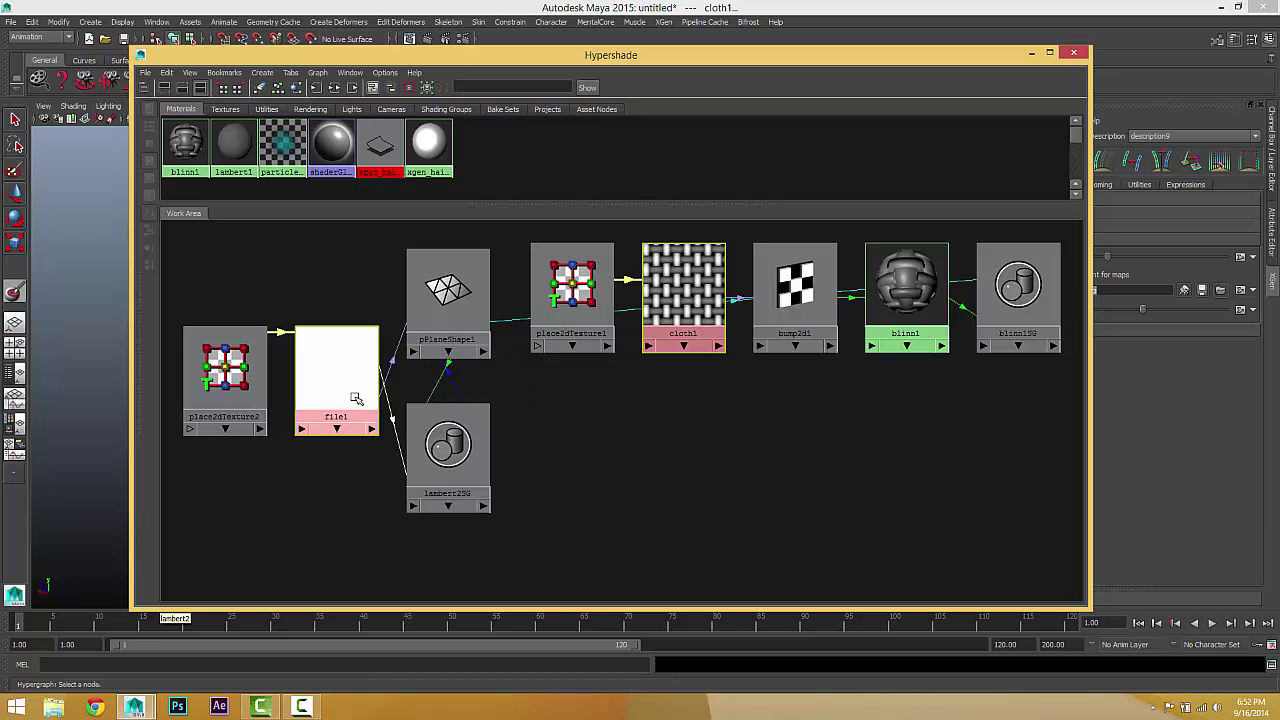
pyautogui.moveTo(337, 400); pyautogui.dragTo(329, 331)
pyautogui.click(474, 478)
pyautogui.moveTo(474, 478); pyautogui.dragTo(475, 222)
pyautogui.keyDown('alt'); pyautogui.moveTo(506, 355); pyautogui.dragTo(540, 428, button='middle'); pyautogui.keyUp('alt')
pyautogui.moveTo(485, 400); pyautogui.dragTo(498, 478)
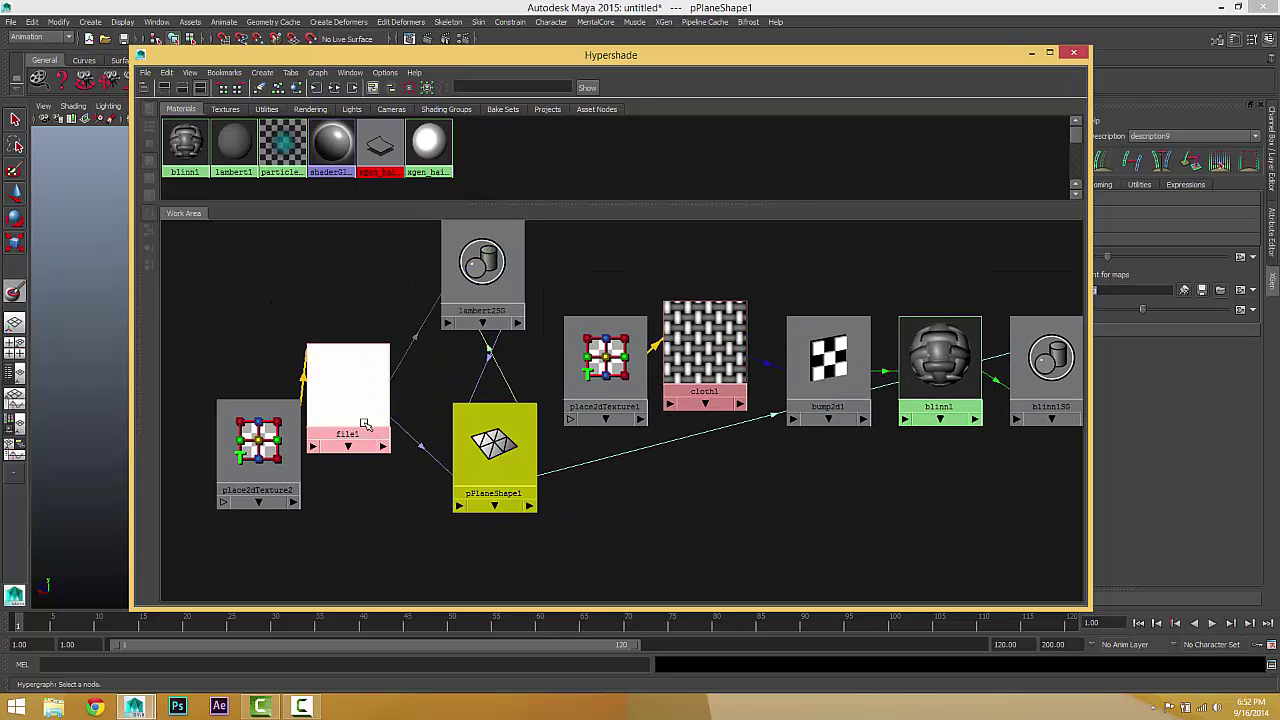
pyautogui.moveTo(363, 420); pyautogui.dragTo(346, 400)
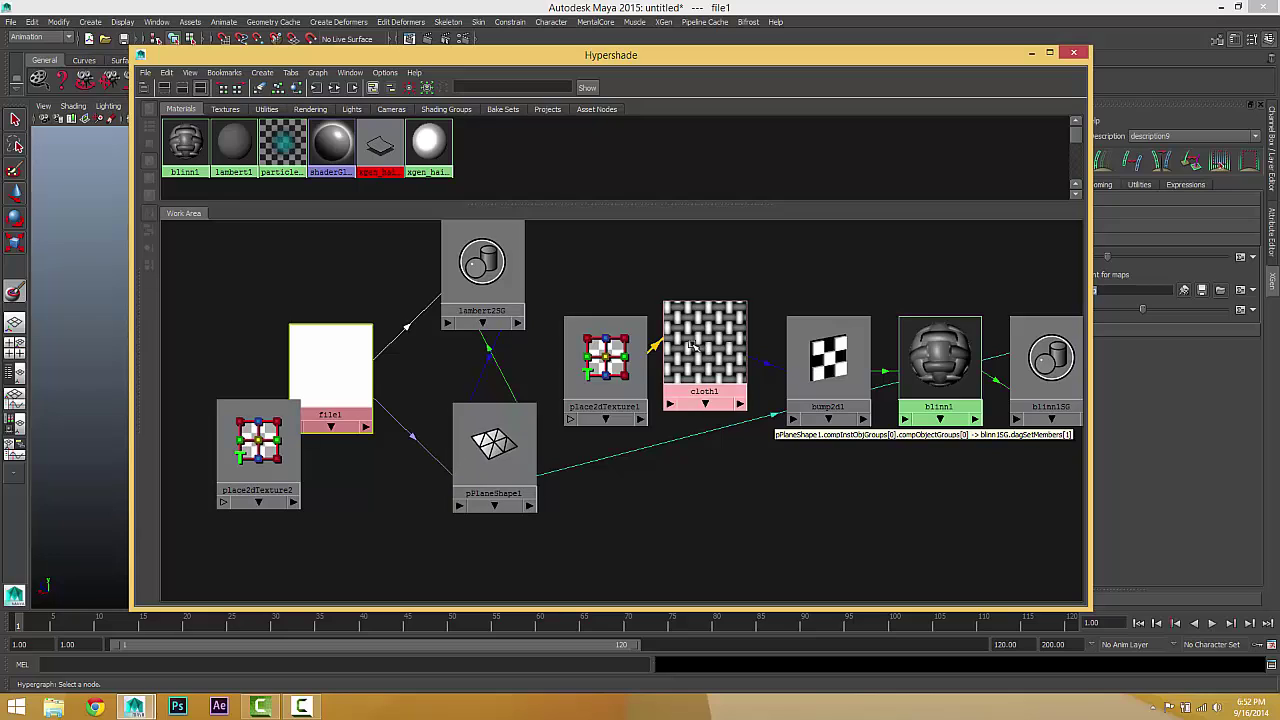
# - Bring up the Connection Editor with the cloth texture as output and the plane shape as input
pyautogui.rightClick(618, 362)
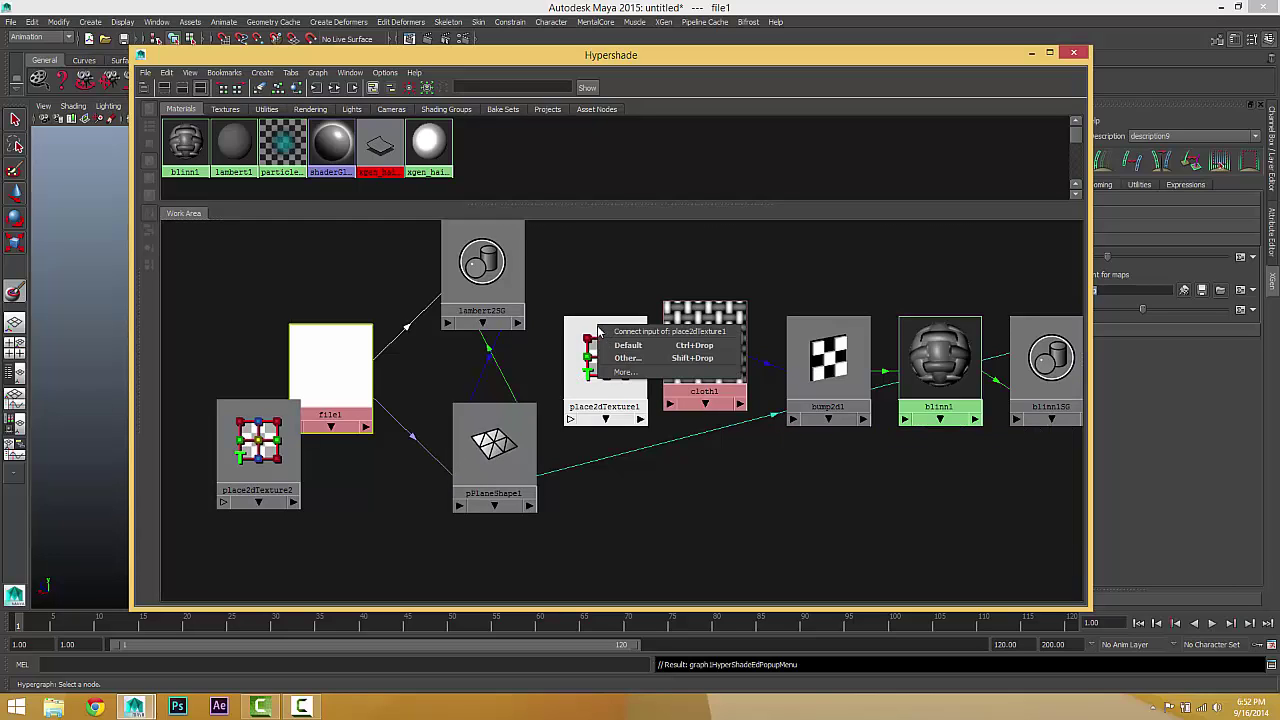
pyautogui.click(734, 466)
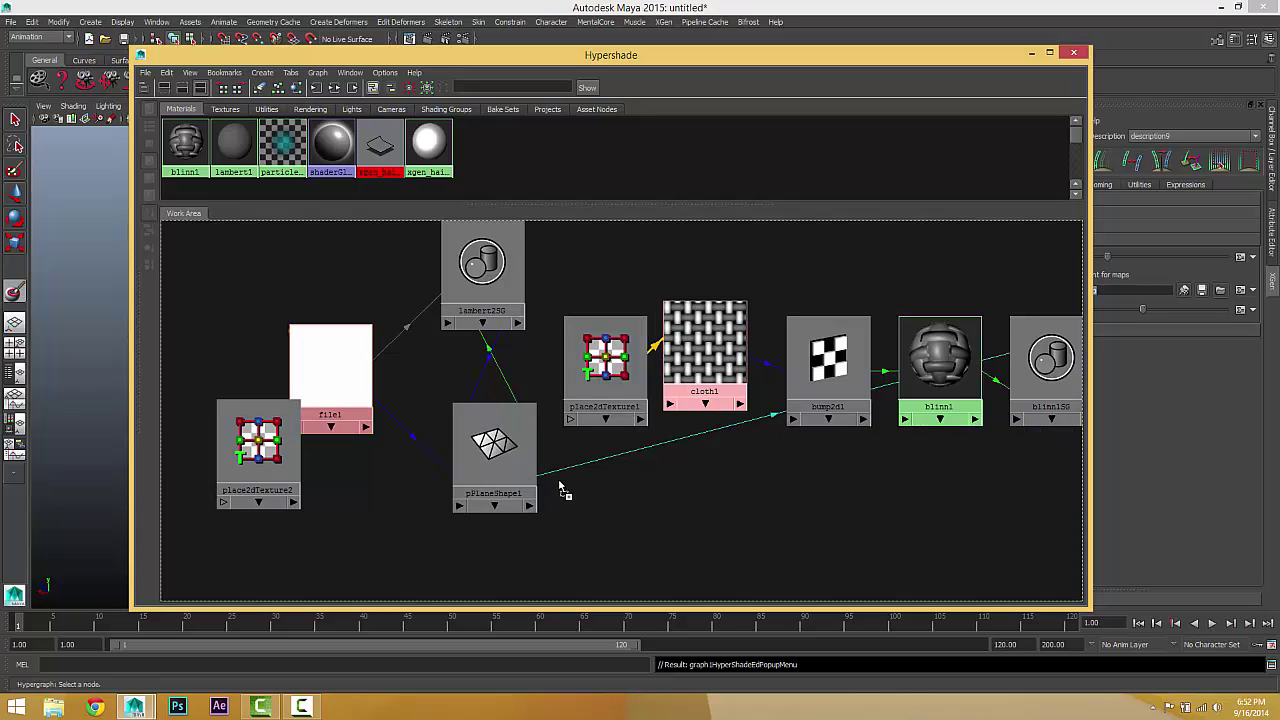
pyautogui.rightClick(507, 455)
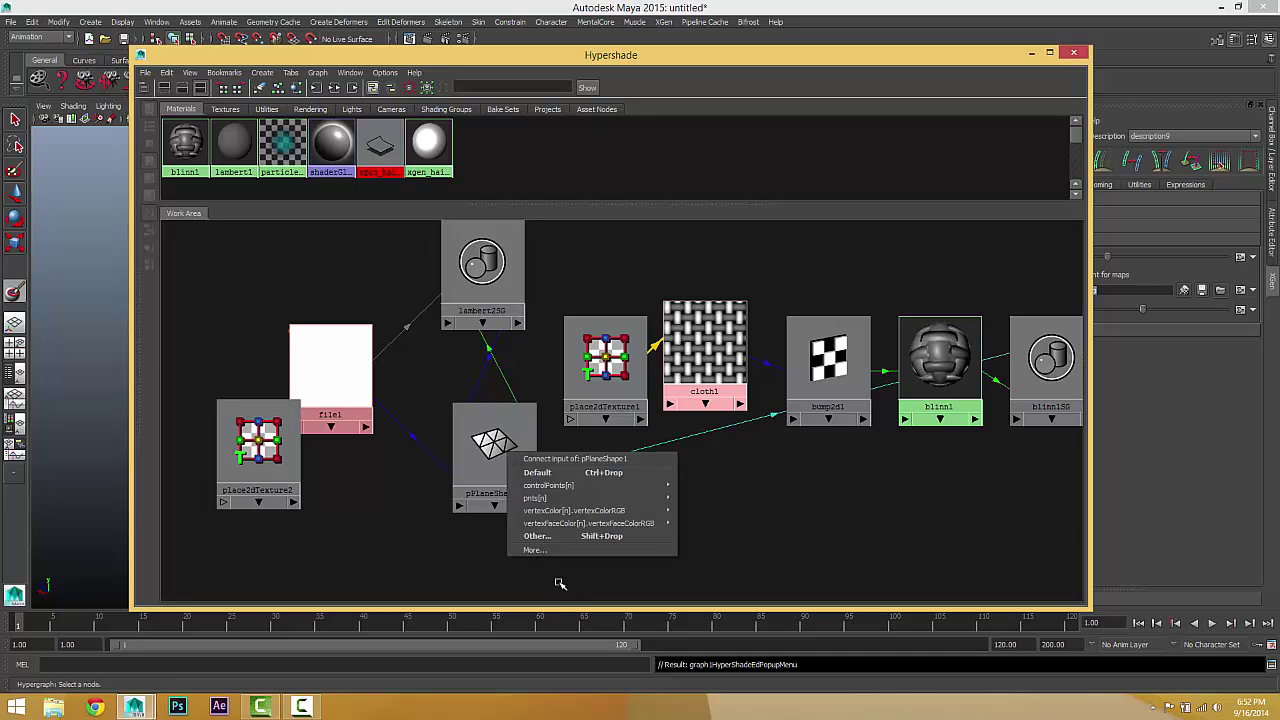
pyautogui.click(553, 541)
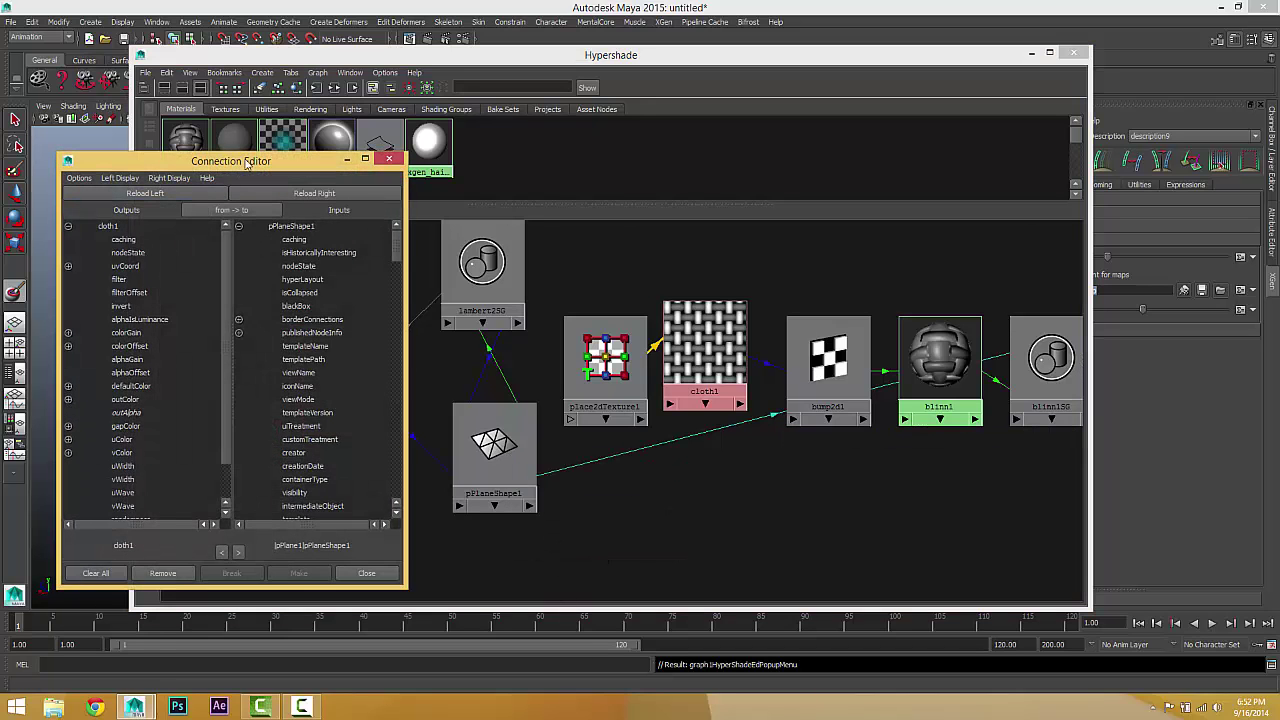
pyautogui.moveTo(300, 163); pyautogui.dragTo(531, 121)
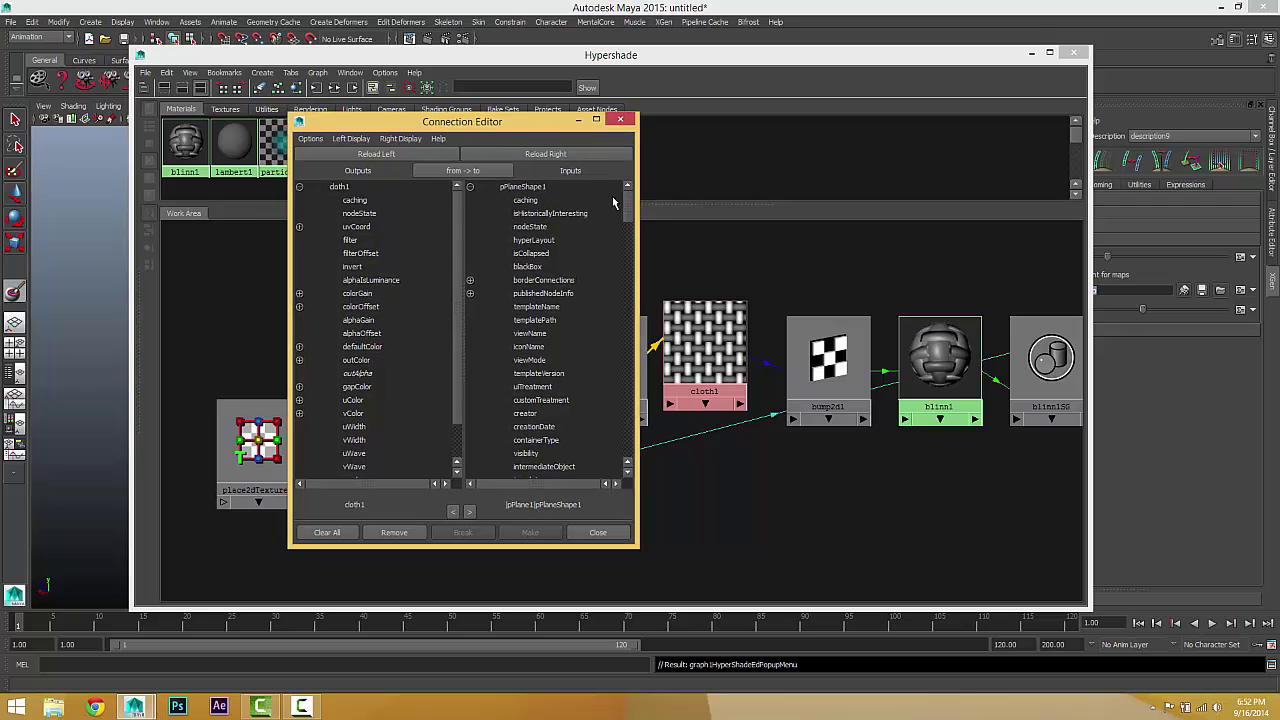
# - List only the plane shape's connected inputs and connect the cloth's outAlpha to collection9_description9_bump
pyautogui.moveTo(626, 210); pyautogui.dragTo(653, 467)
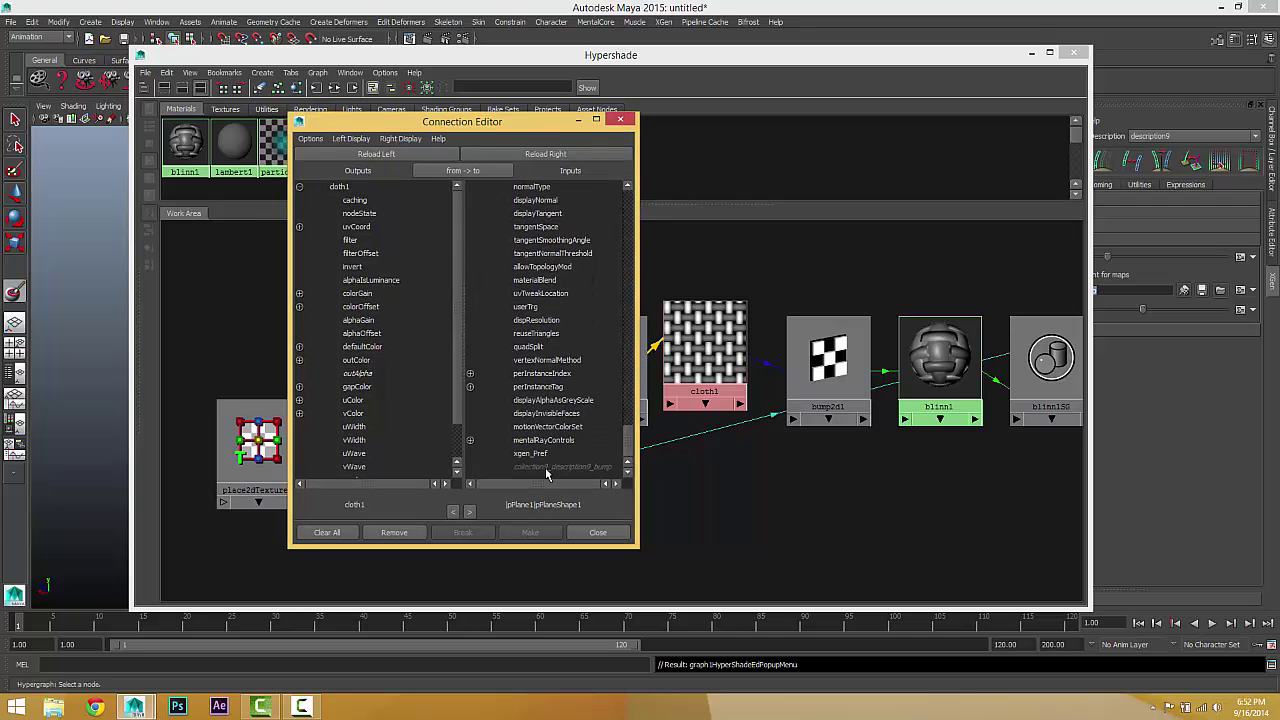
pyautogui.click(400, 138)
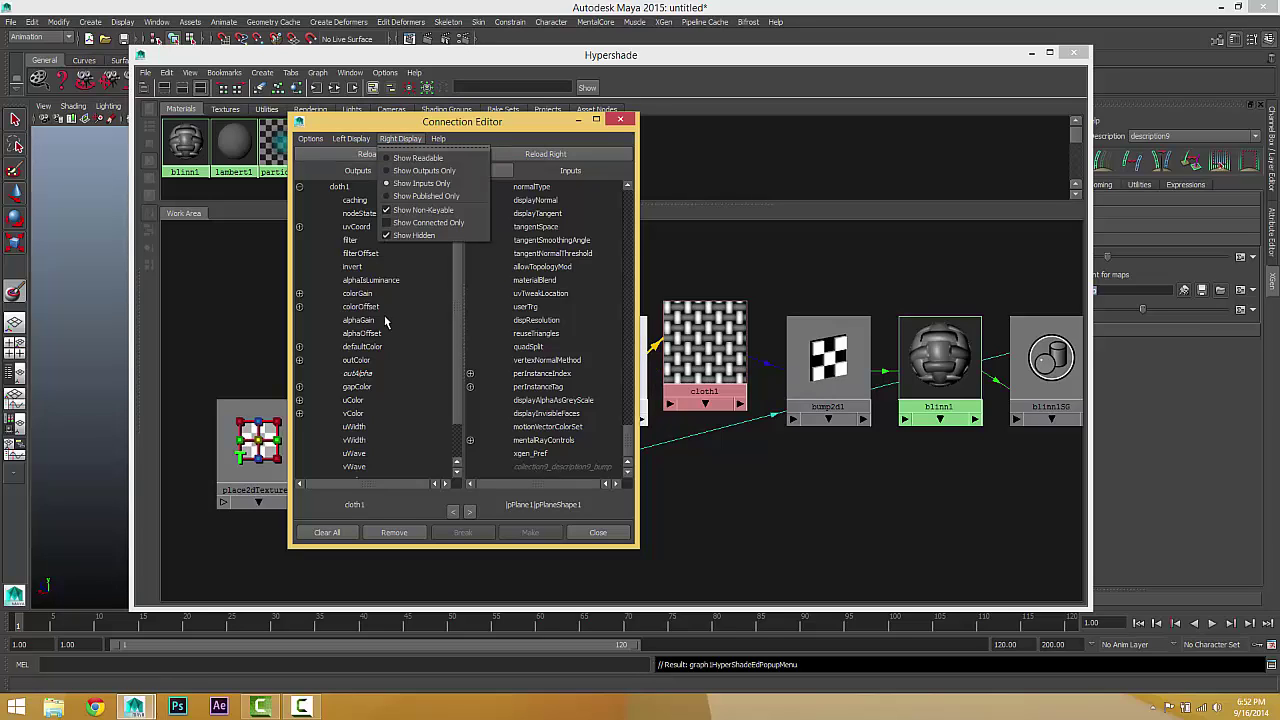
pyautogui.click(420, 222)
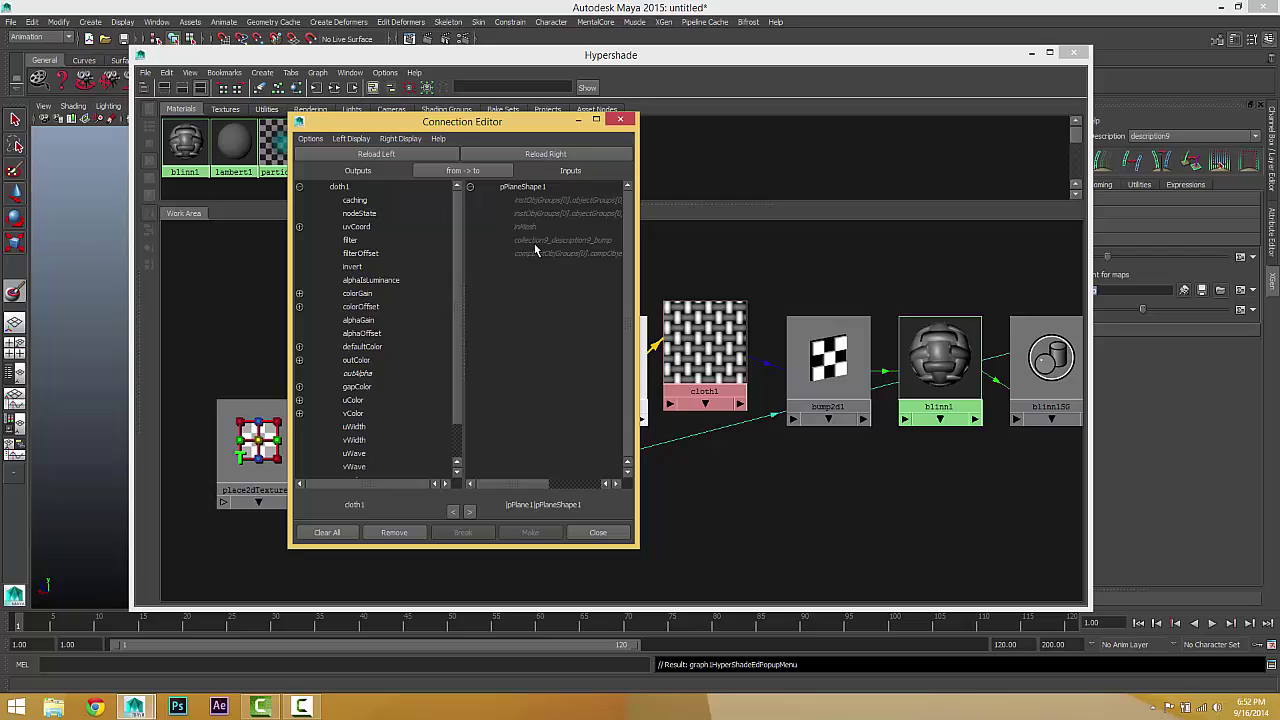
pyautogui.click(356, 373)
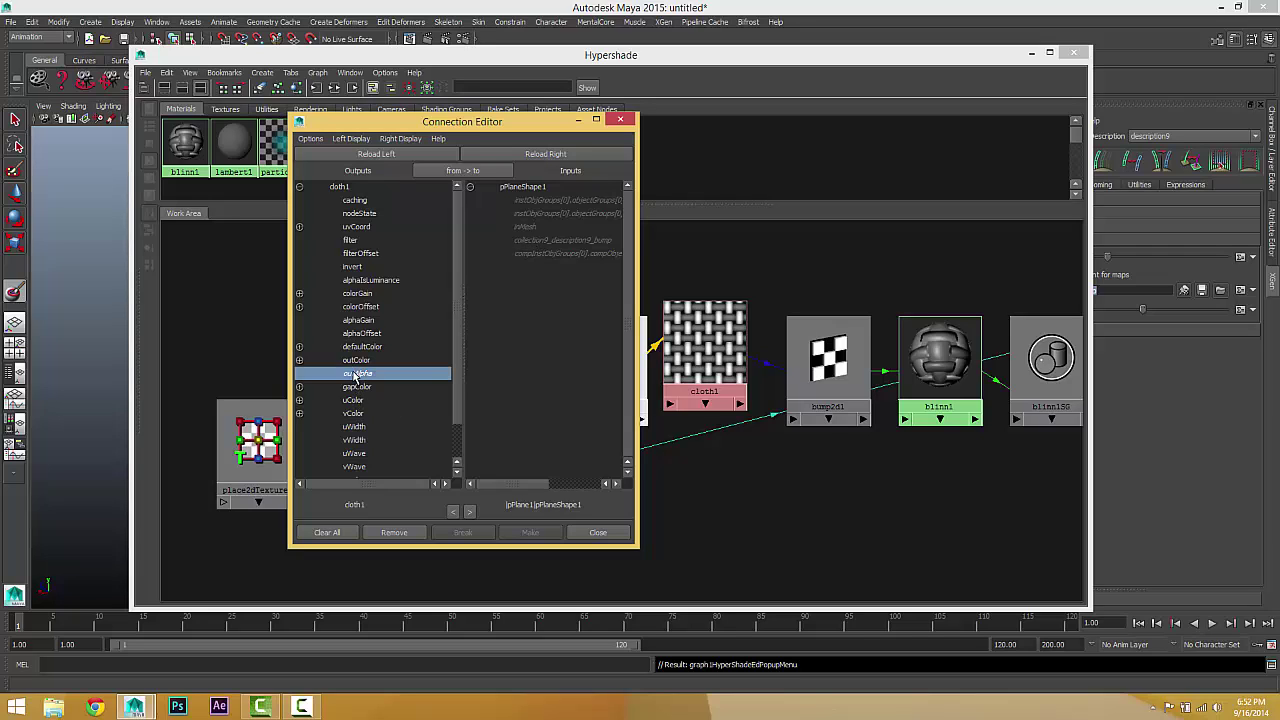
pyautogui.click(532, 243)
pyautogui.click(598, 532)
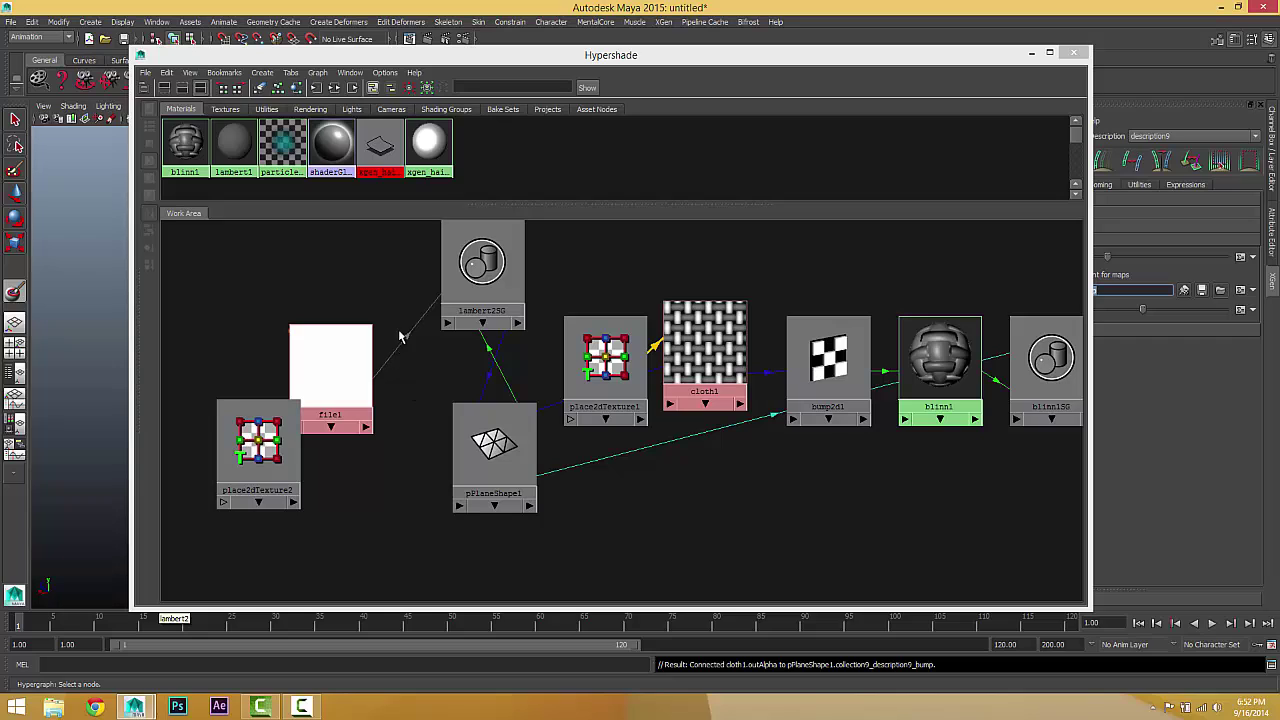
# - Delete the file1 texture together with its place2dTexture2 node
pyautogui.click(409, 338)
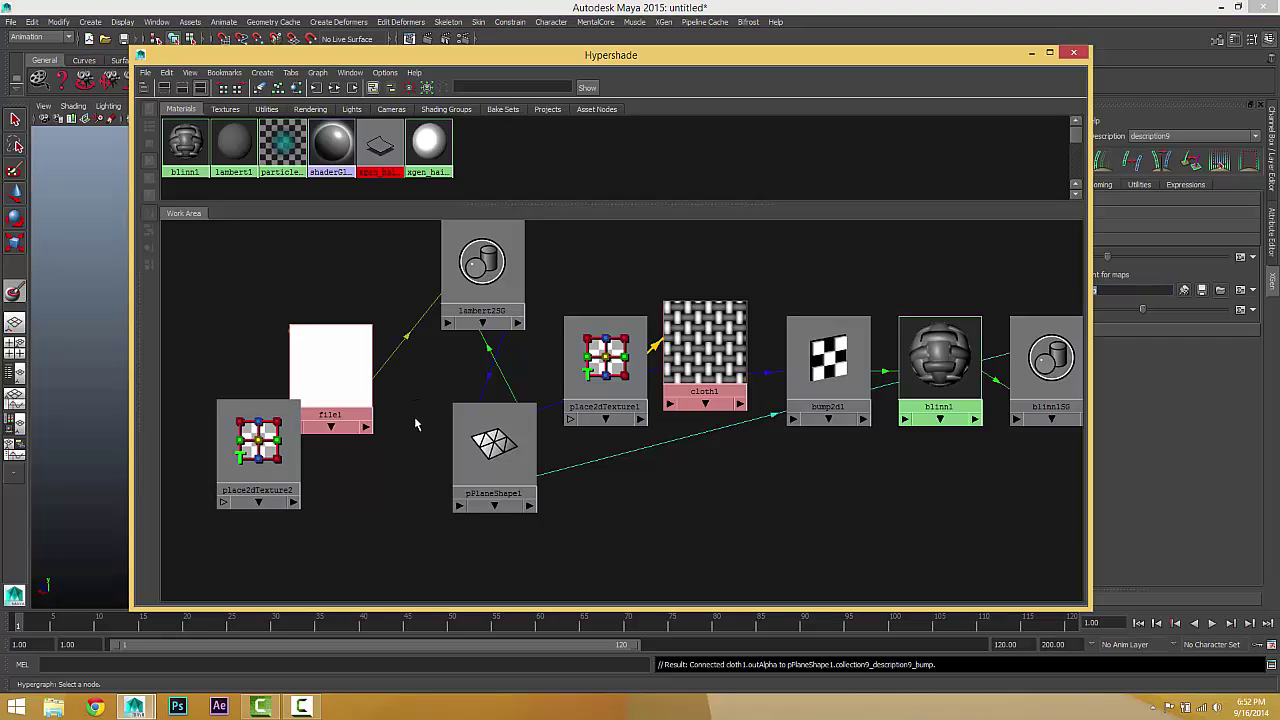
pyautogui.moveTo(384, 302); pyautogui.dragTo(215, 498)
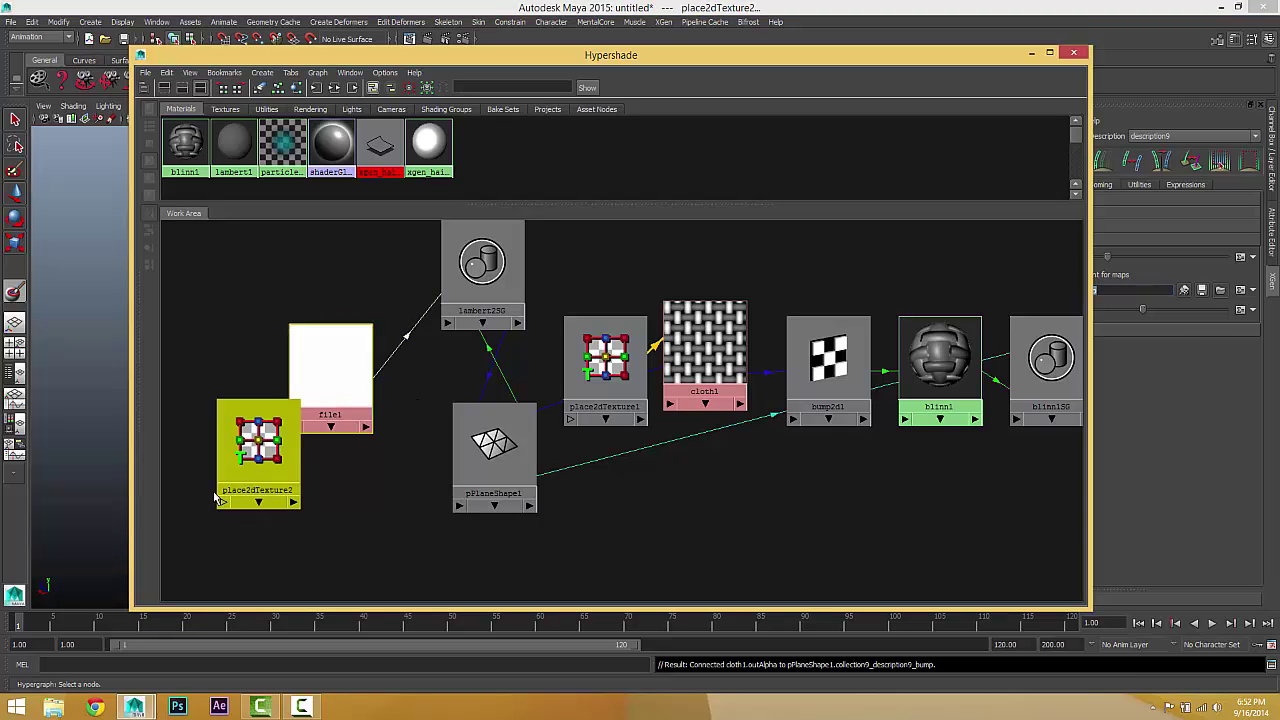
pyautogui.press('Delete')
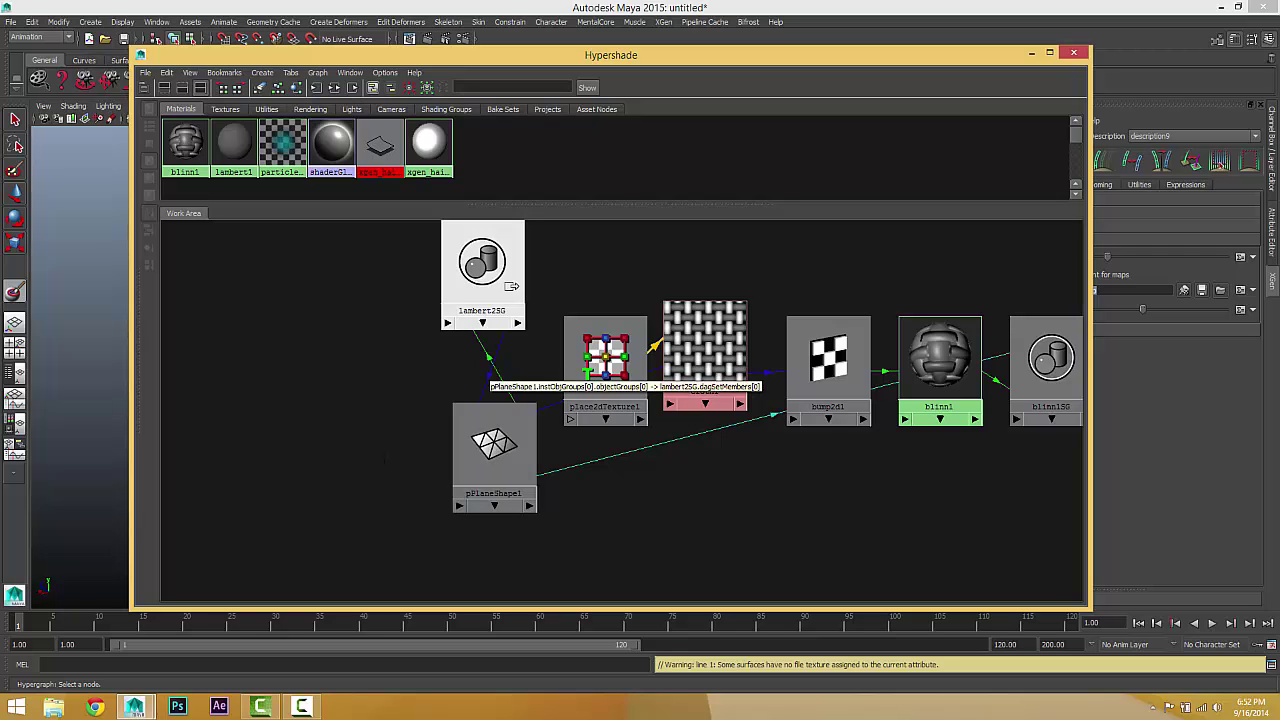
# - Rearrange the plane shape, lambert2SG and cloth nodes so the cloth texture sits just below the plane shape
pyautogui.moveTo(500, 280); pyautogui.dragTo(391, 338)
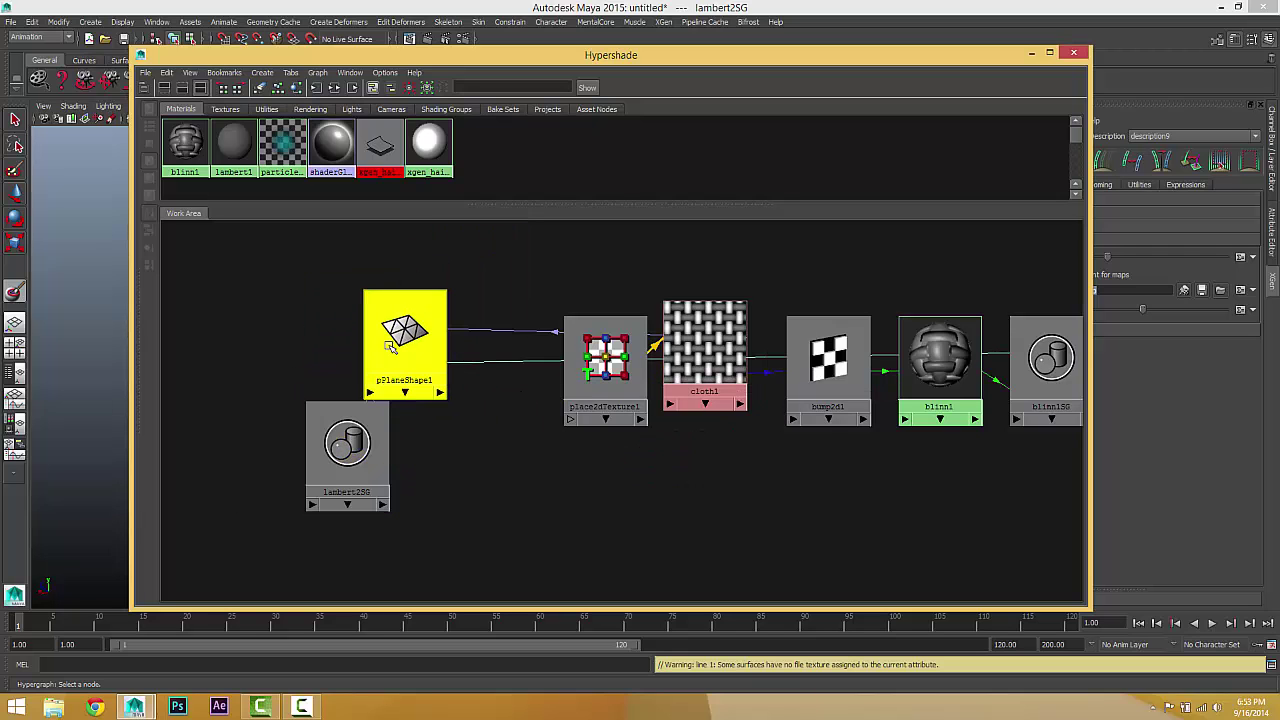
pyautogui.moveTo(704, 350); pyautogui.dragTo(568, 482)
pyautogui.click(357, 462)
pyautogui.moveTo(357, 462); pyautogui.dragTo(545, 290)
pyautogui.moveTo(580, 492); pyautogui.dragTo(492, 495)
# - Open the cloth texture's attributes, move the Hypershade aside and examine the Color Balance and UV Coordinates settings
pyautogui.doubleClick(492, 500)
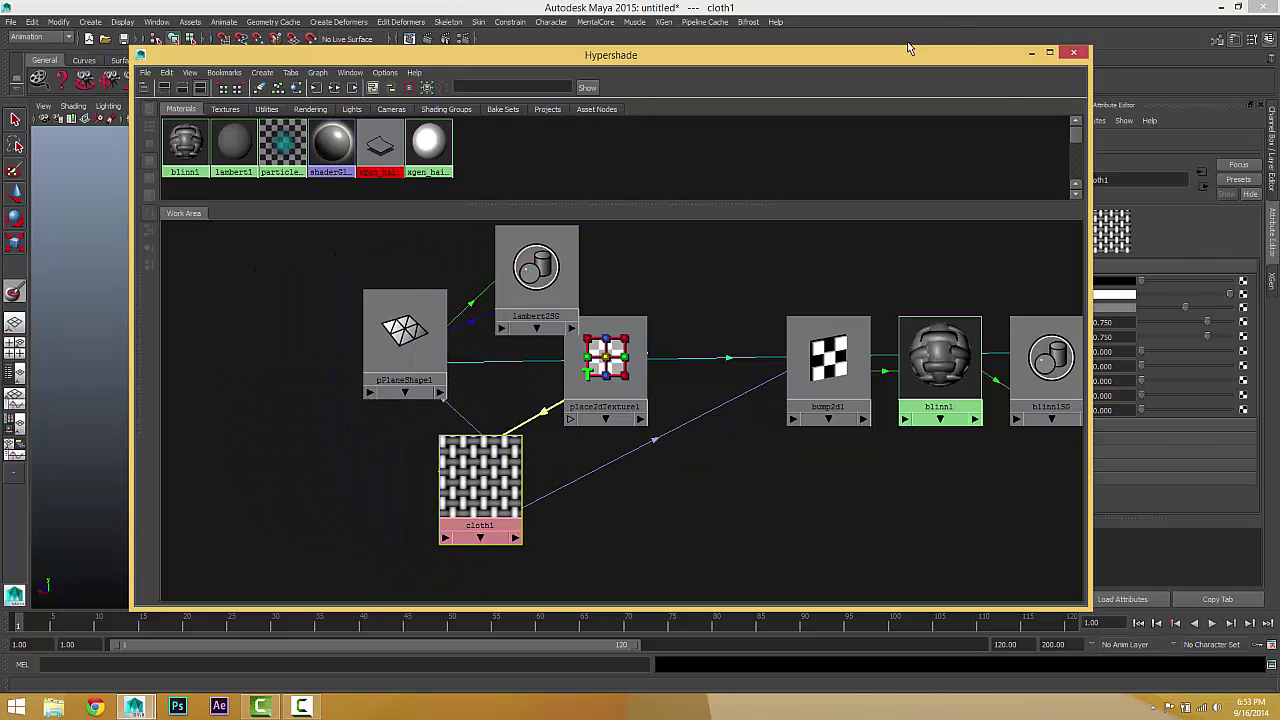
pyautogui.moveTo(899, 68); pyautogui.dragTo(593, 110)
pyautogui.click(1035, 452)
pyautogui.click(1033, 428)
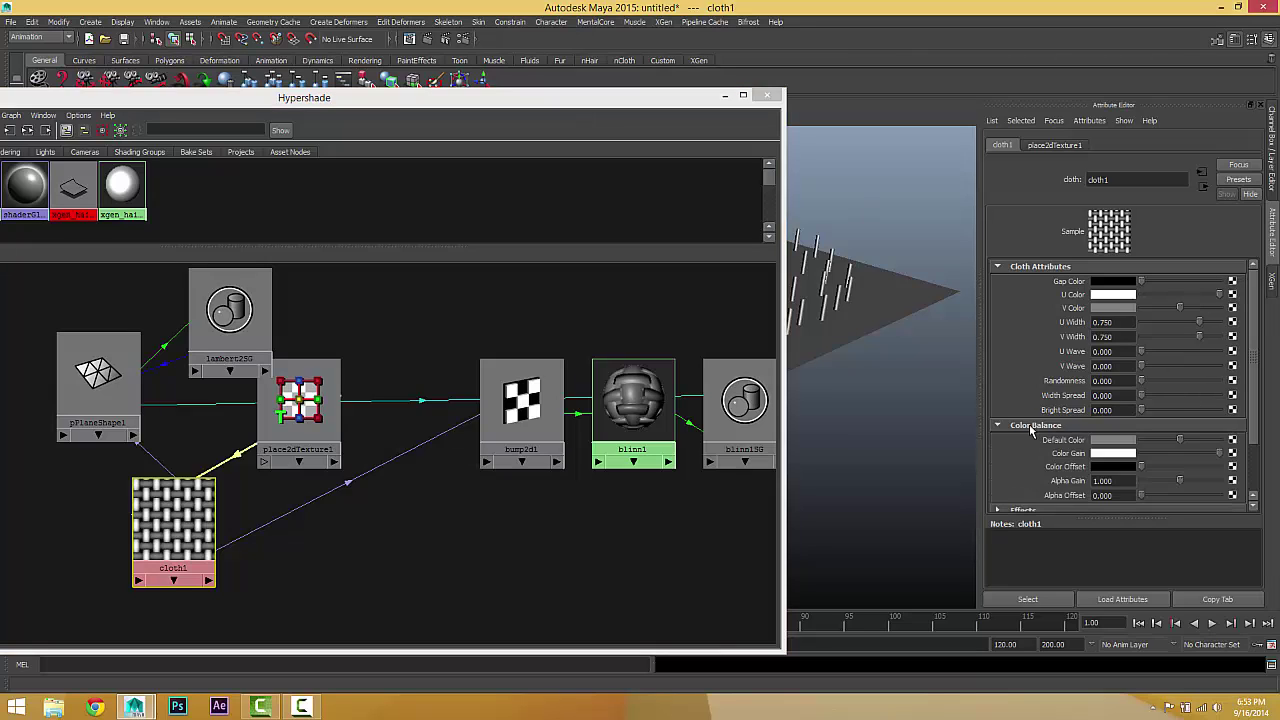
pyautogui.scroll(-2, 1085, 450)
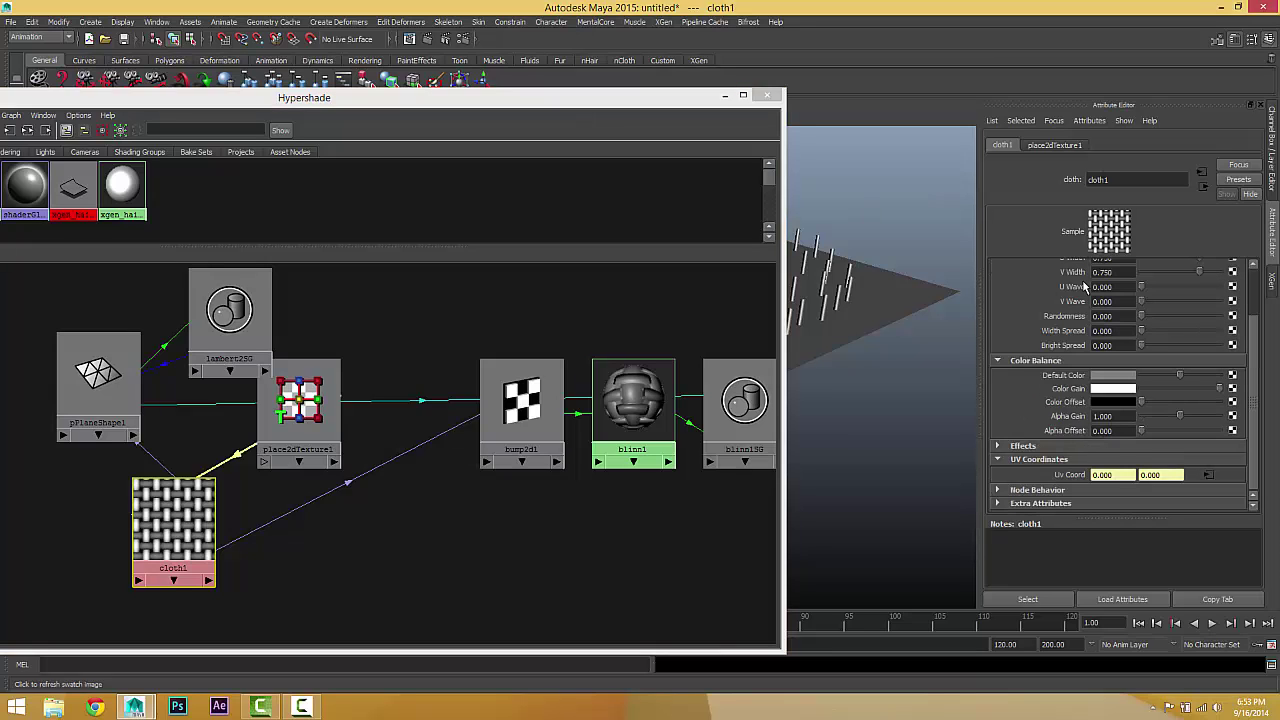
# - Close the Hypershade, select the polygon plane and bring up the XGen displacement settings with the bump map path
pyautogui.click(766, 95)
pyautogui.keyDown('alt'); pyautogui.moveTo(768, 403); pyautogui.dragTo(113, 193); pyautogui.keyUp('alt')
pyautogui.click(16, 122)
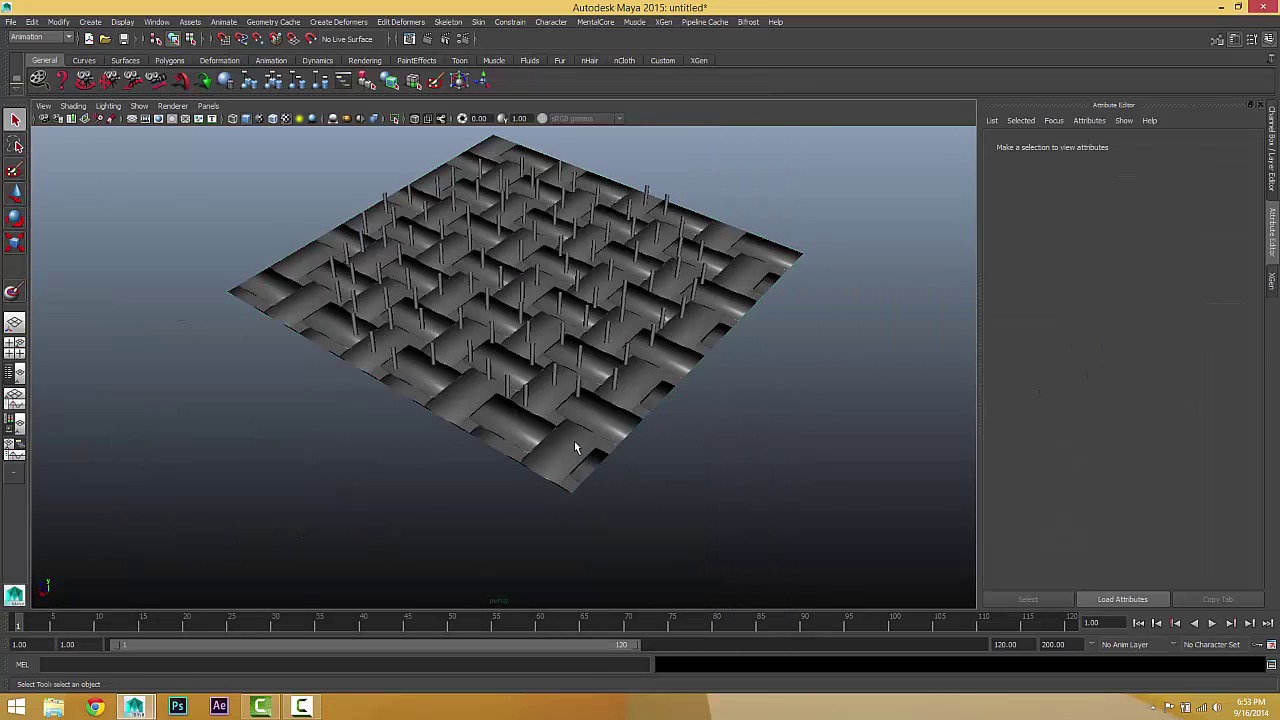
pyautogui.keyDown('alt'); pyautogui.moveTo(575, 447); pyautogui.dragTo(634, 469); pyautogui.keyUp('alt')
pyautogui.click(664, 449)
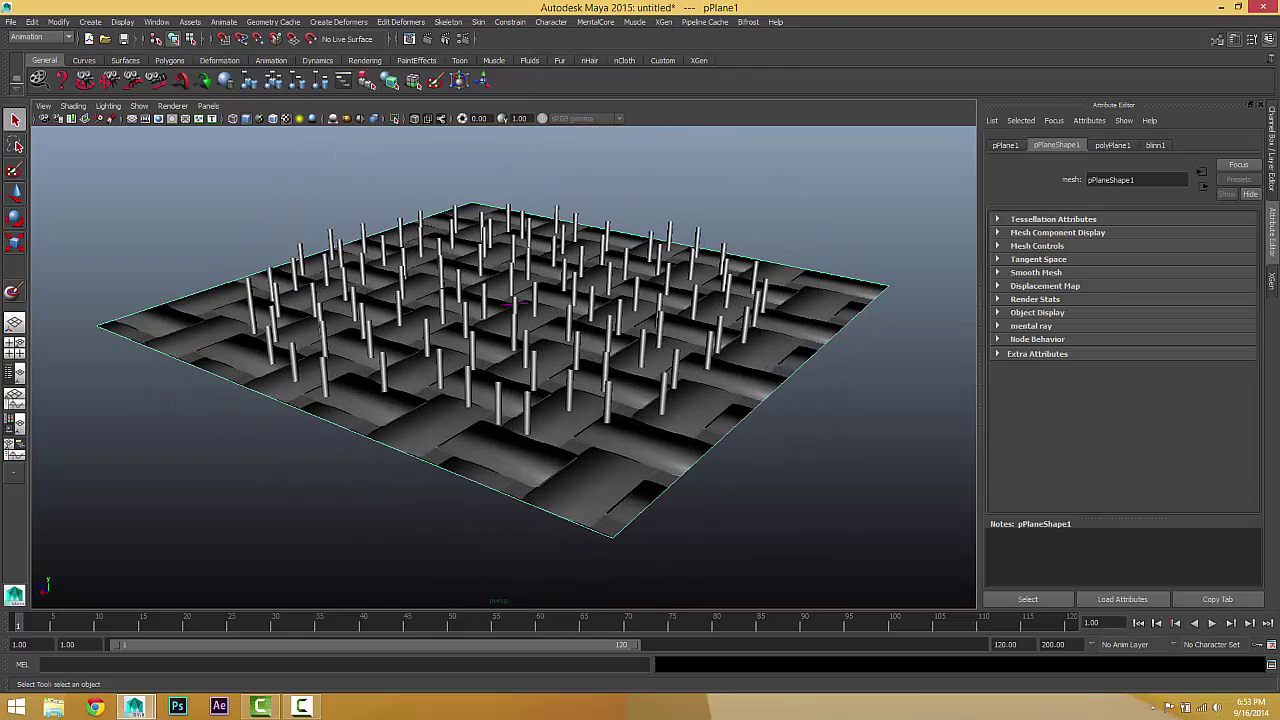
pyautogui.moveTo(740, 380)
pyautogui.keyDown('alt'); pyautogui.mouseDown()
pyautogui.moveTo(745, 420)
pyautogui.moveTo(750, 353)
pyautogui.moveTo(771, 363)
pyautogui.moveTo(766, 343)
pyautogui.moveTo(759, 364)
pyautogui.mouseUp(); pyautogui.keyUp('alt')
pyautogui.click(1273, 286)
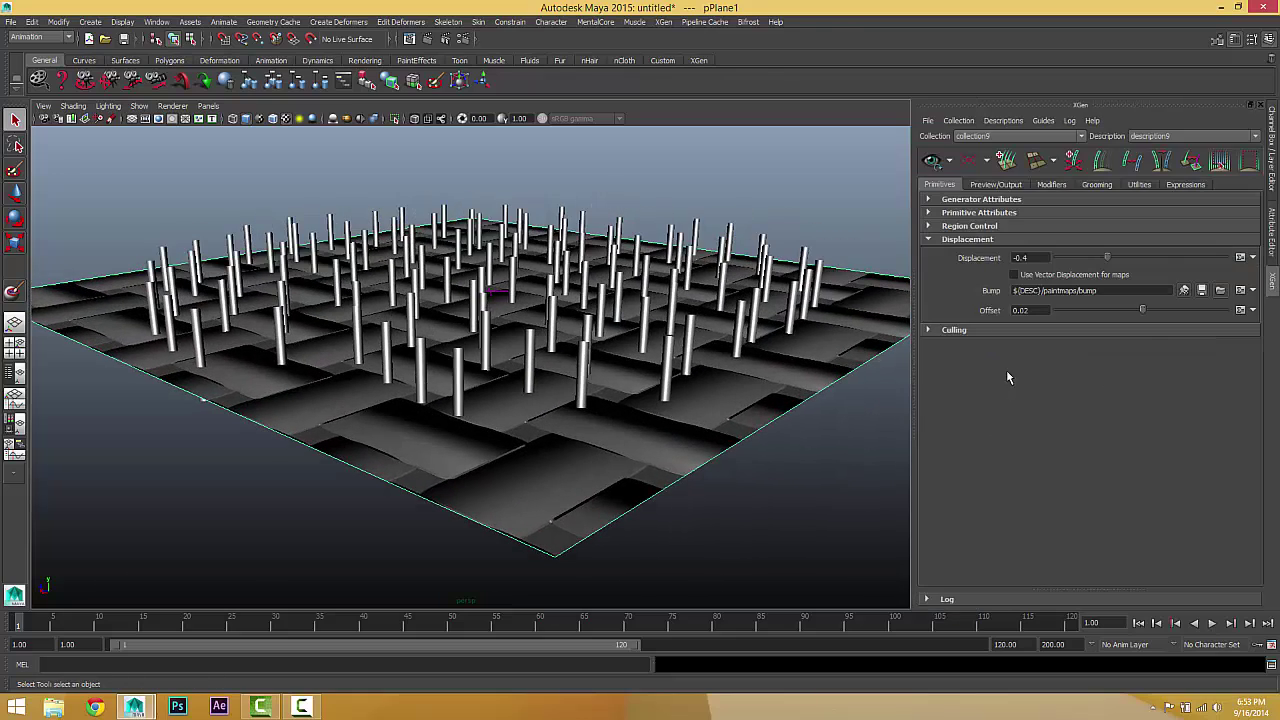
pyautogui.moveTo(1112, 291); pyautogui.dragTo(984, 306)
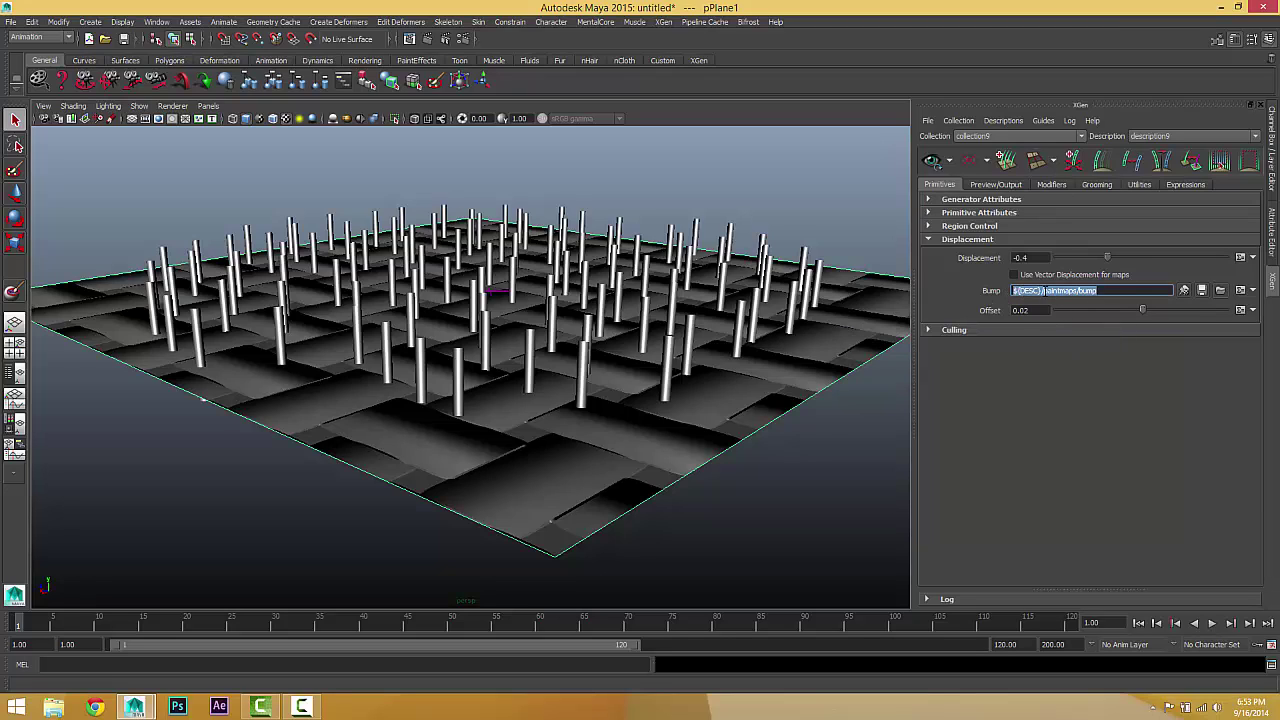
# - Set the XGen displacement to -0.02, try an offset of 0.13, and set the offset to -0.005
pyautogui.moveTo(1107, 258); pyautogui.dragTo(1139, 262)
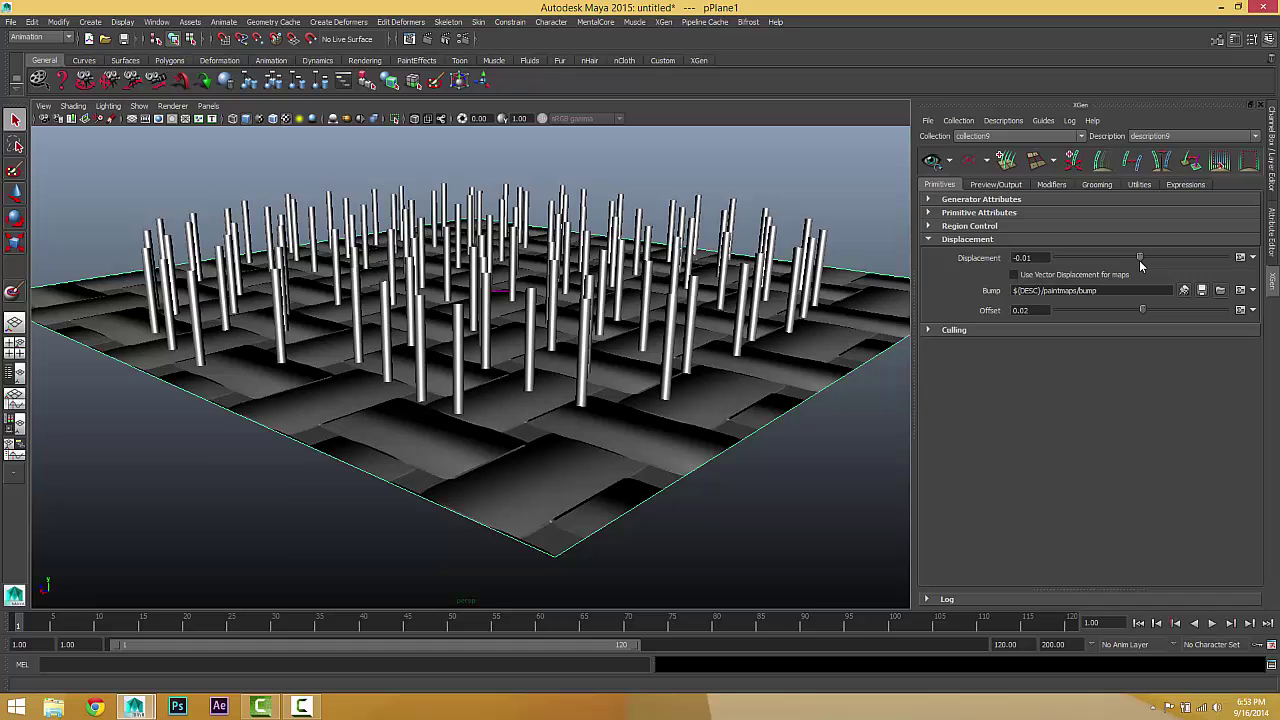
pyautogui.keyDown('alt'); pyautogui.moveTo(686, 392); pyautogui.dragTo(634, 361); pyautogui.keyUp('alt')
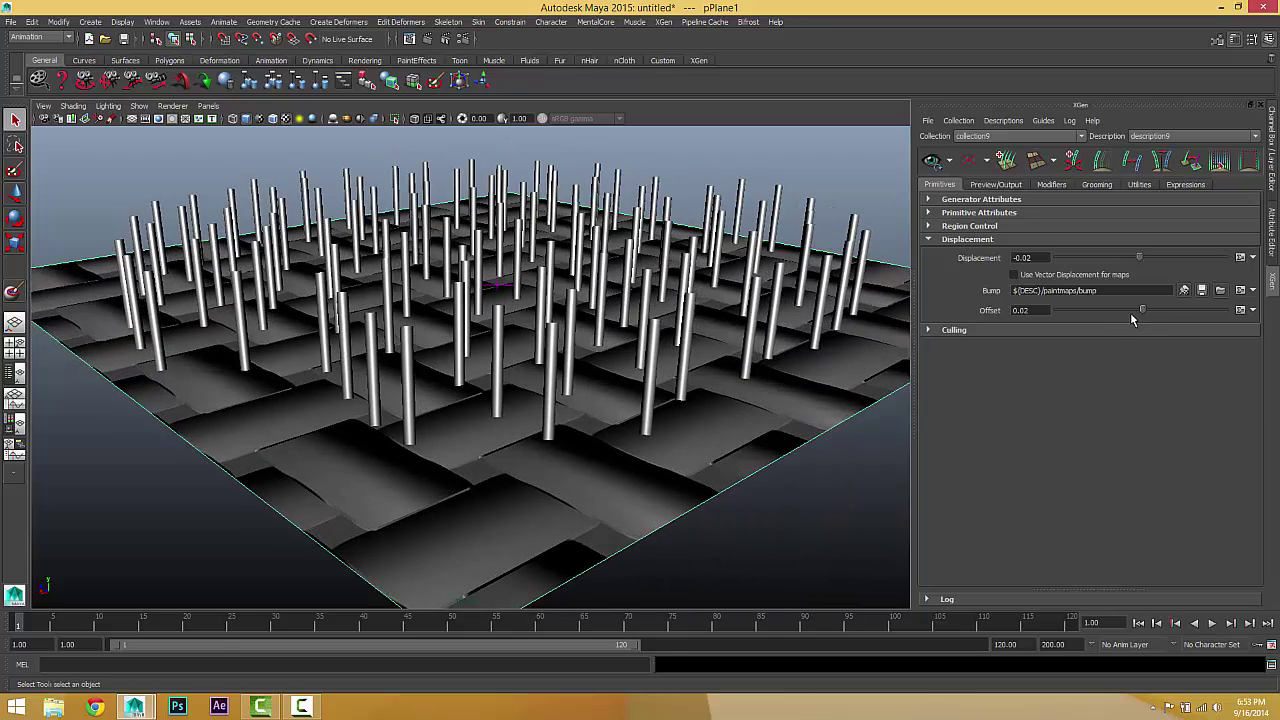
pyautogui.moveTo(1143, 313)
pyautogui.mouseDown()
pyautogui.moveTo(1160, 310)
pyautogui.moveTo(1105, 311)
pyautogui.moveTo(1164, 313)
pyautogui.moveTo(1072, 320)
pyautogui.moveTo(1149, 322)
pyautogui.moveTo(1118, 323)
pyautogui.moveTo(1152, 311)
pyautogui.mouseUp()
pyautogui.keyDown('alt'); pyautogui.moveTo(811, 371); pyautogui.dragTo(585, 382); pyautogui.keyUp('alt')
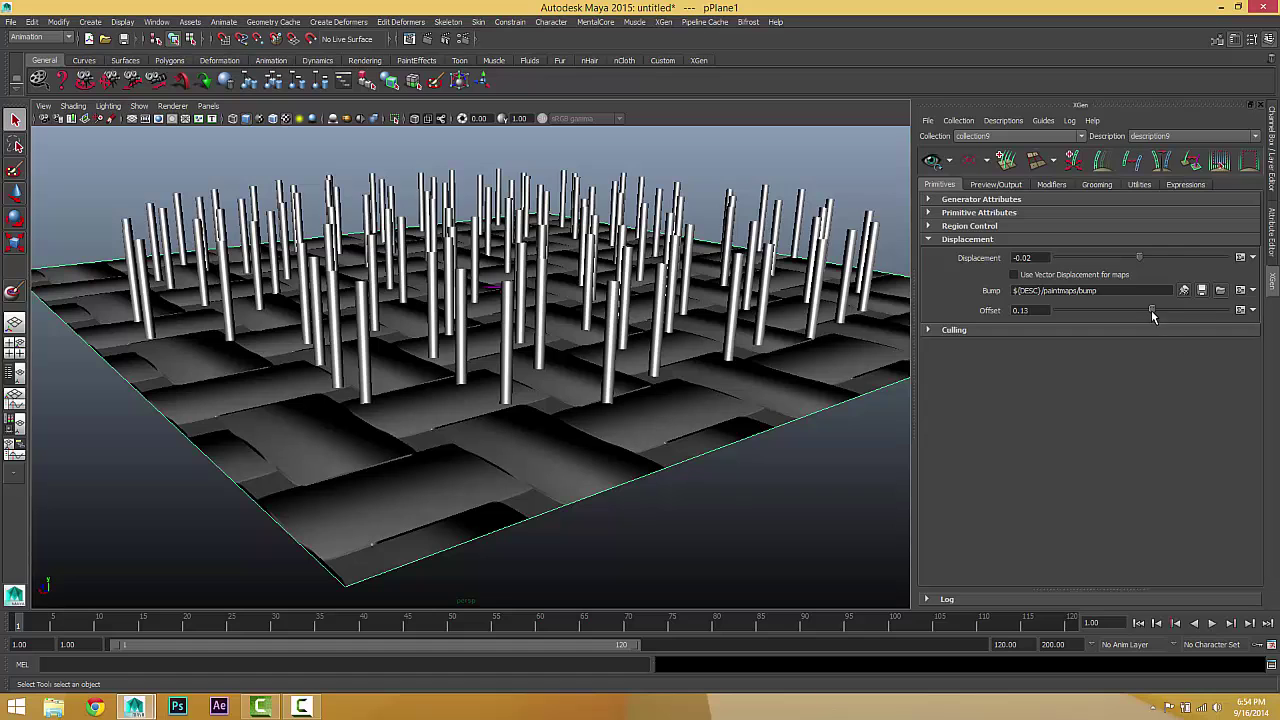
pyautogui.moveTo(1152, 314)
pyautogui.mouseDown()
pyautogui.moveTo(1167, 315)
pyautogui.moveTo(1141, 319)
pyautogui.mouseUp()
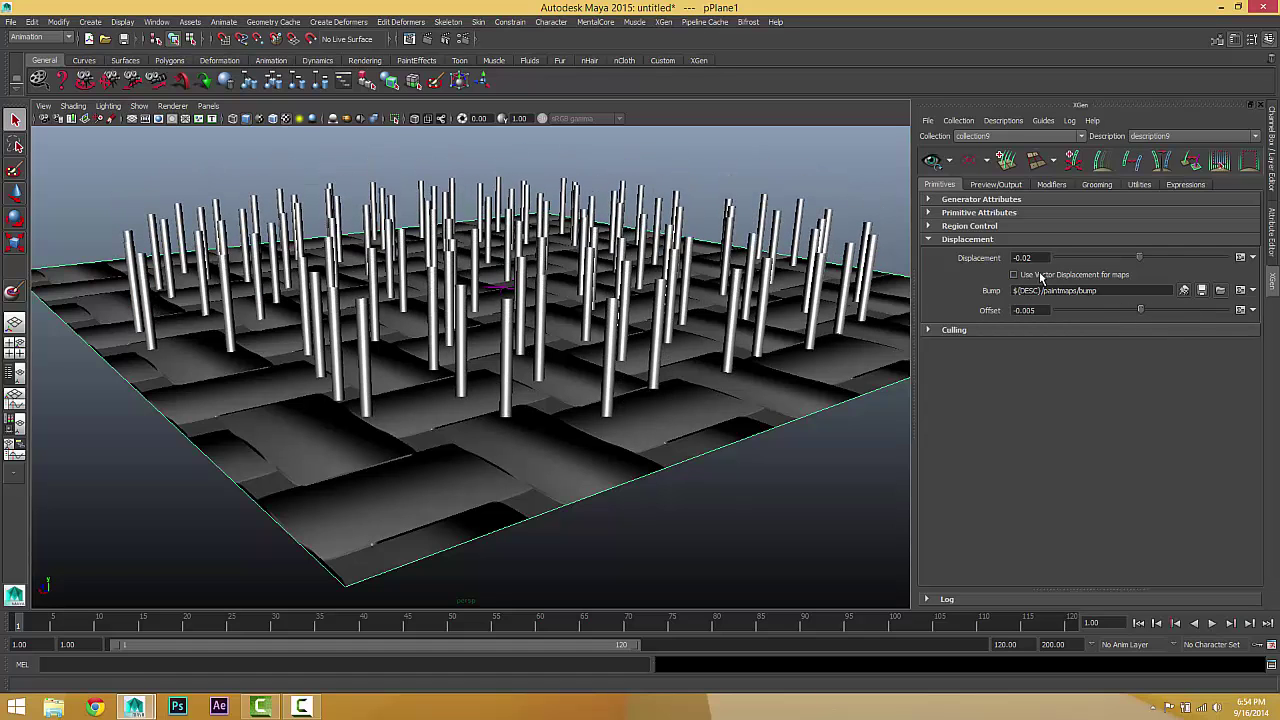
# - Create a paintable XGen displacement map named displacement with a white start color
pyautogui.moveTo(1100, 290); pyautogui.dragTo(946, 293)
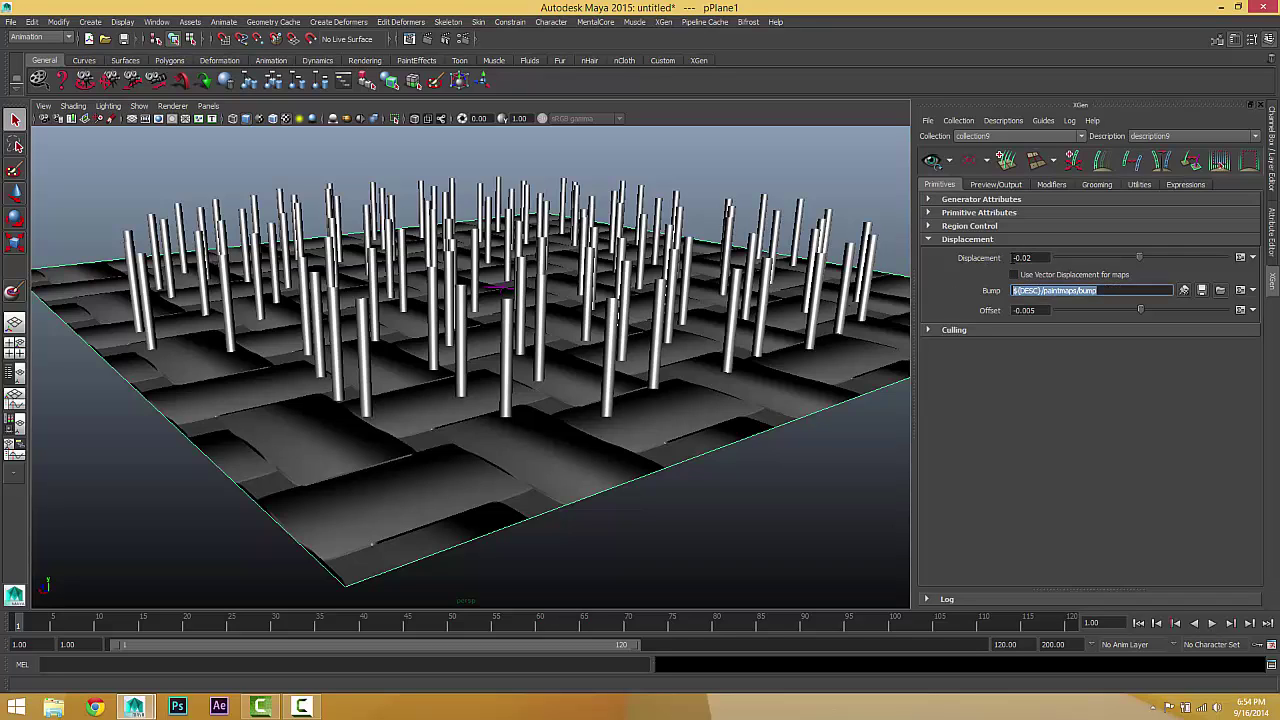
pyautogui.click(1253, 257)
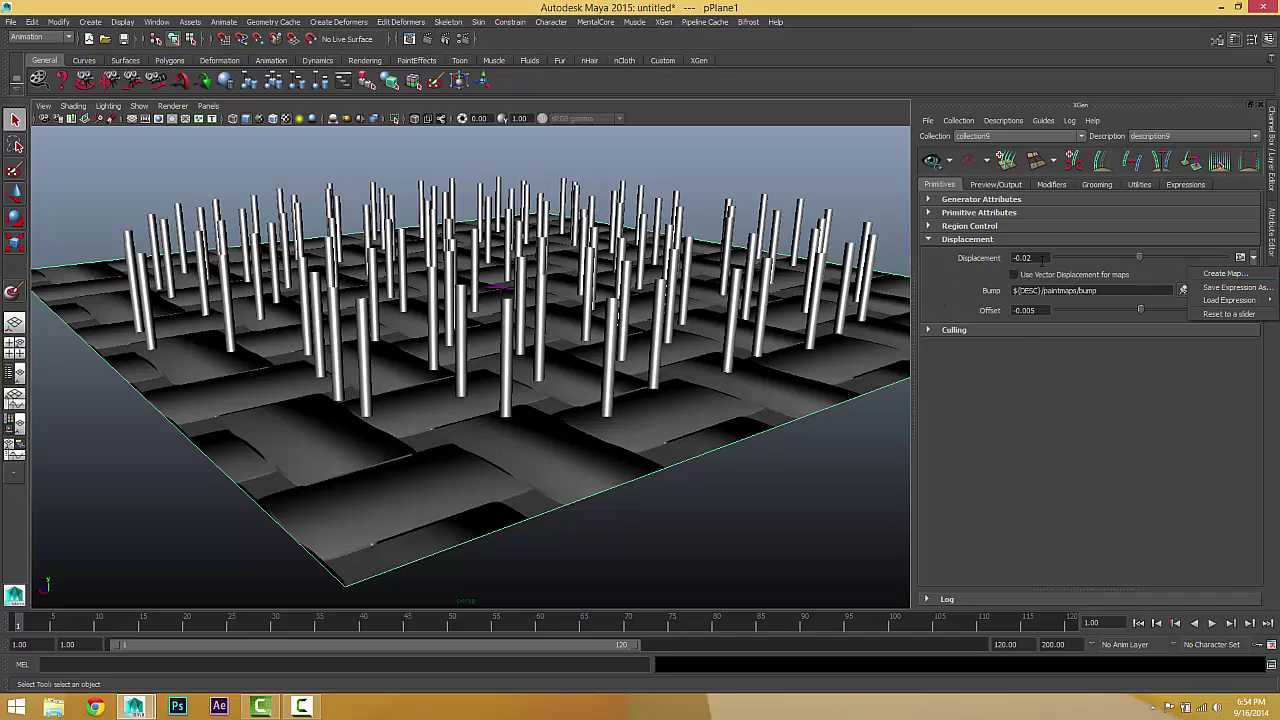
pyautogui.click(1223, 273)
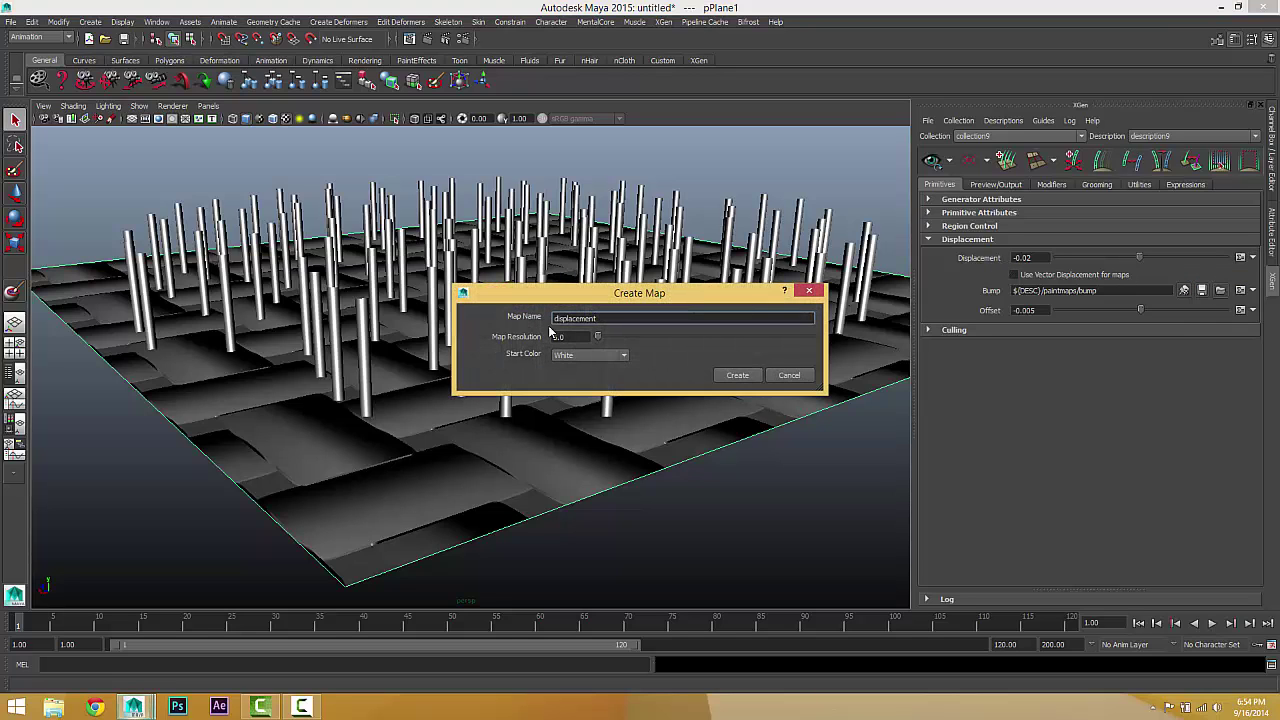
pyautogui.click(737, 375)
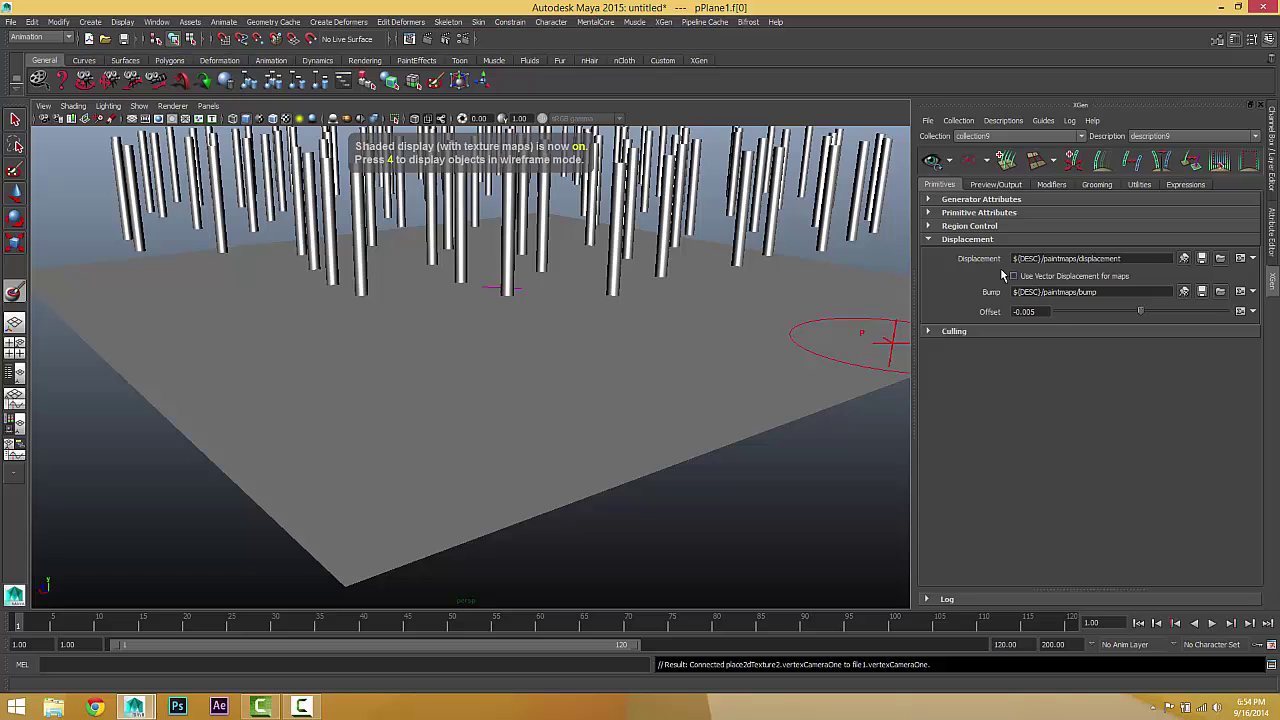
pyautogui.click(1090, 258)
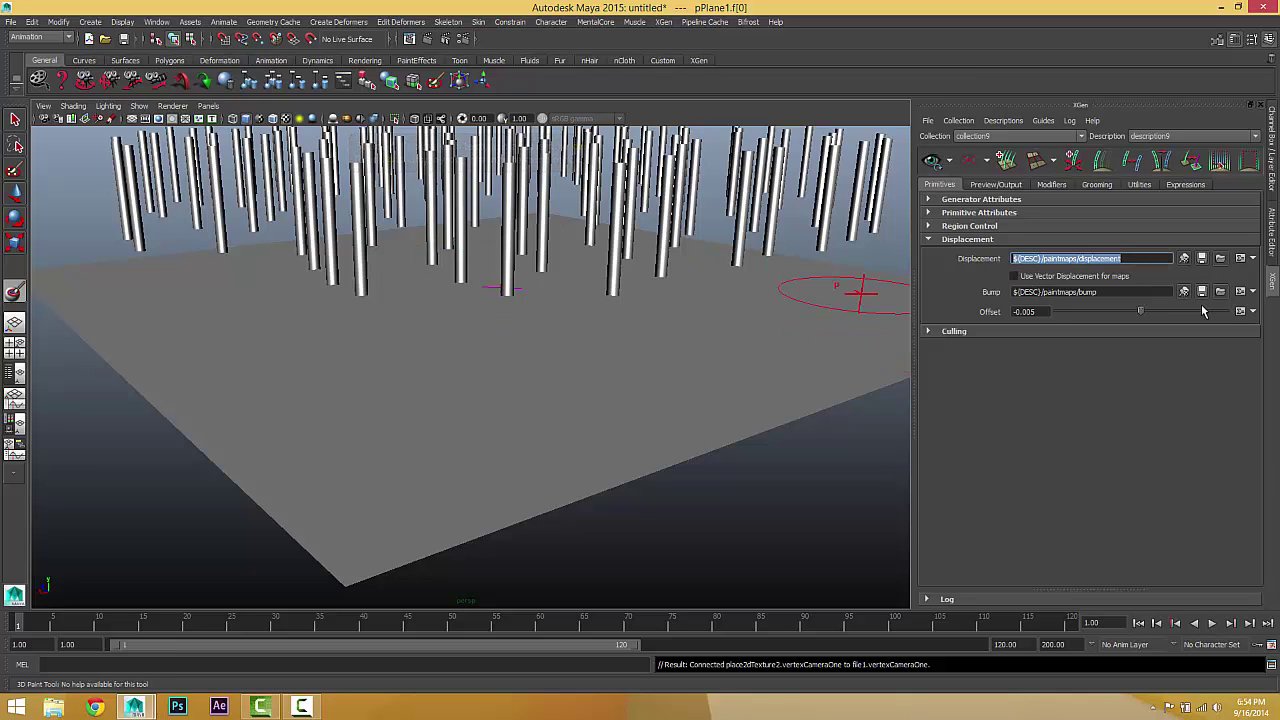
# - Reset the XGen displacement from a map to a slider value
pyautogui.click(1254, 259)
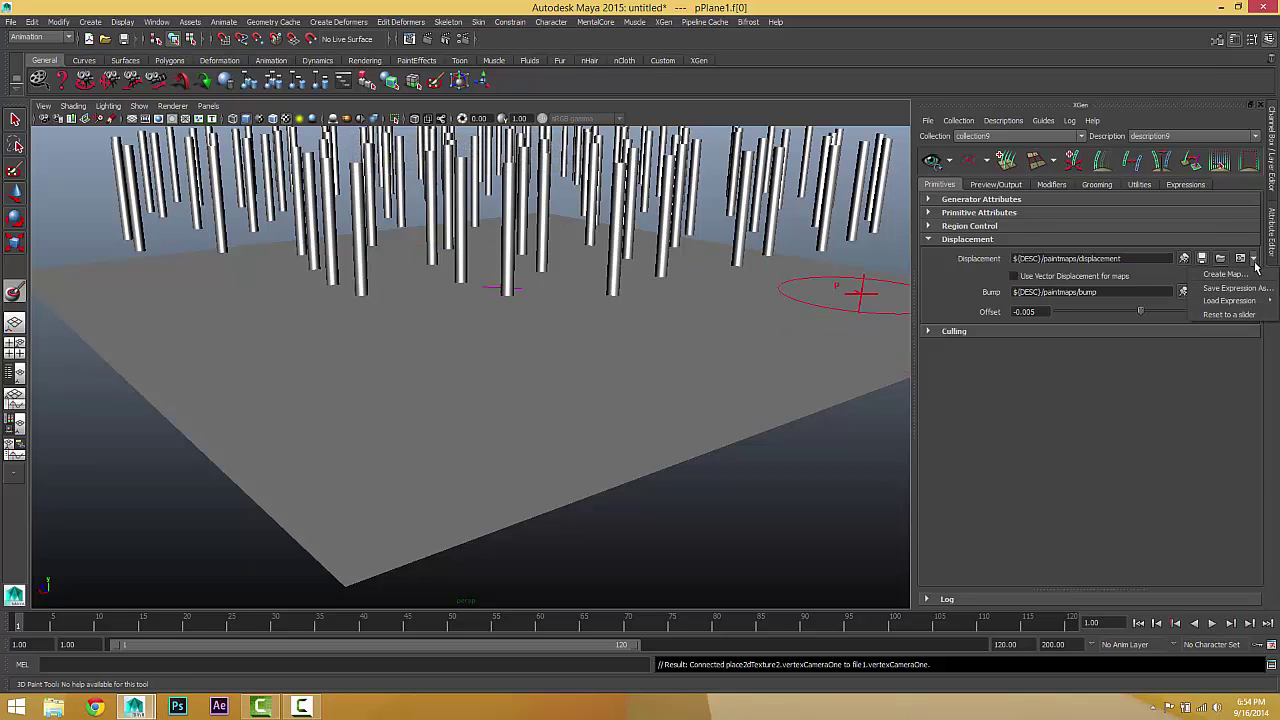
pyautogui.click(1226, 315)
pyautogui.scroll(-4, 476, 456)
pyautogui.keyDown('alt'); pyautogui.moveTo(549, 446); pyautogui.dragTo(556, 451); pyautogui.keyUp('alt')
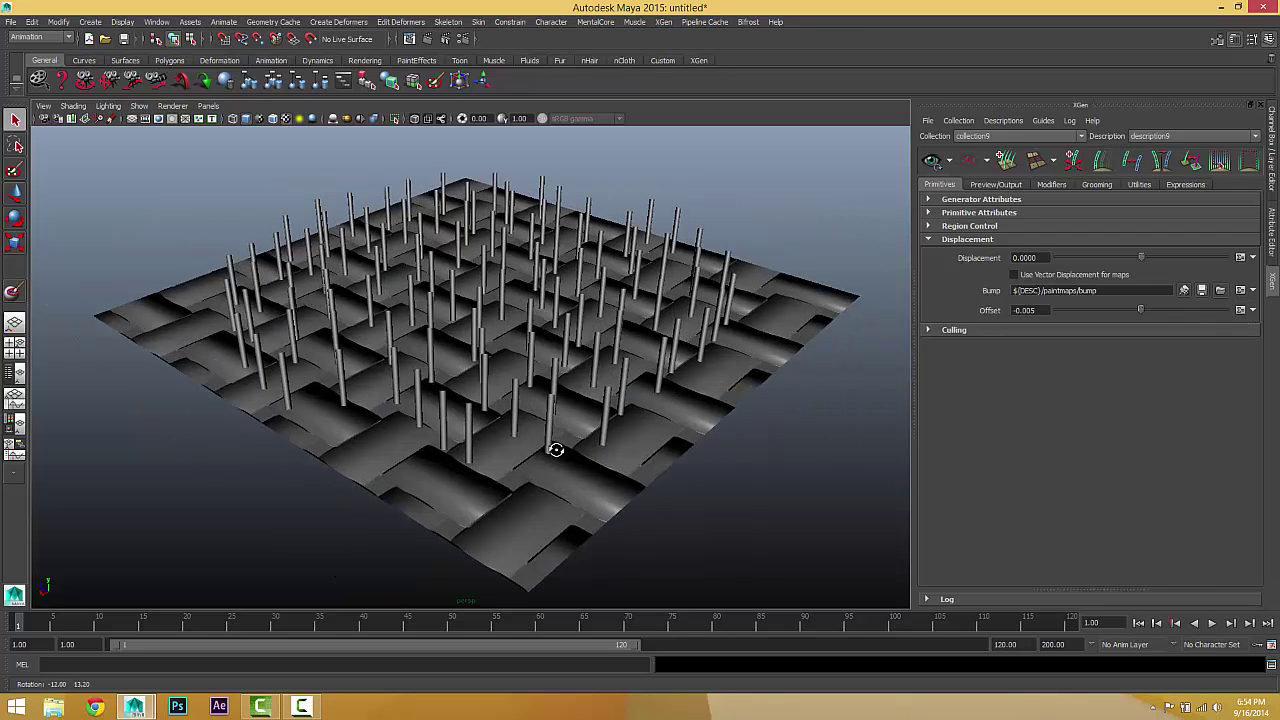
# - Collapse the XGen displacement settings and expand the culling settings
pyautogui.scroll(-2, 706, 445)
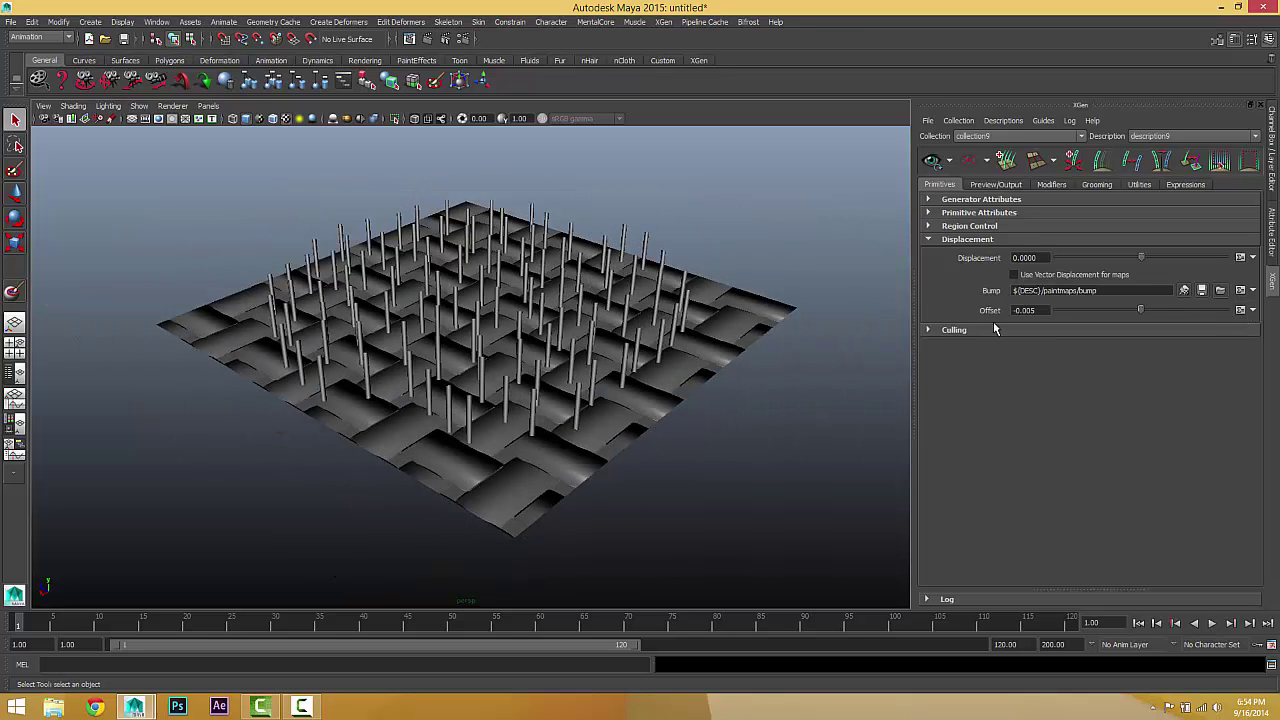
pyautogui.click(929, 240)
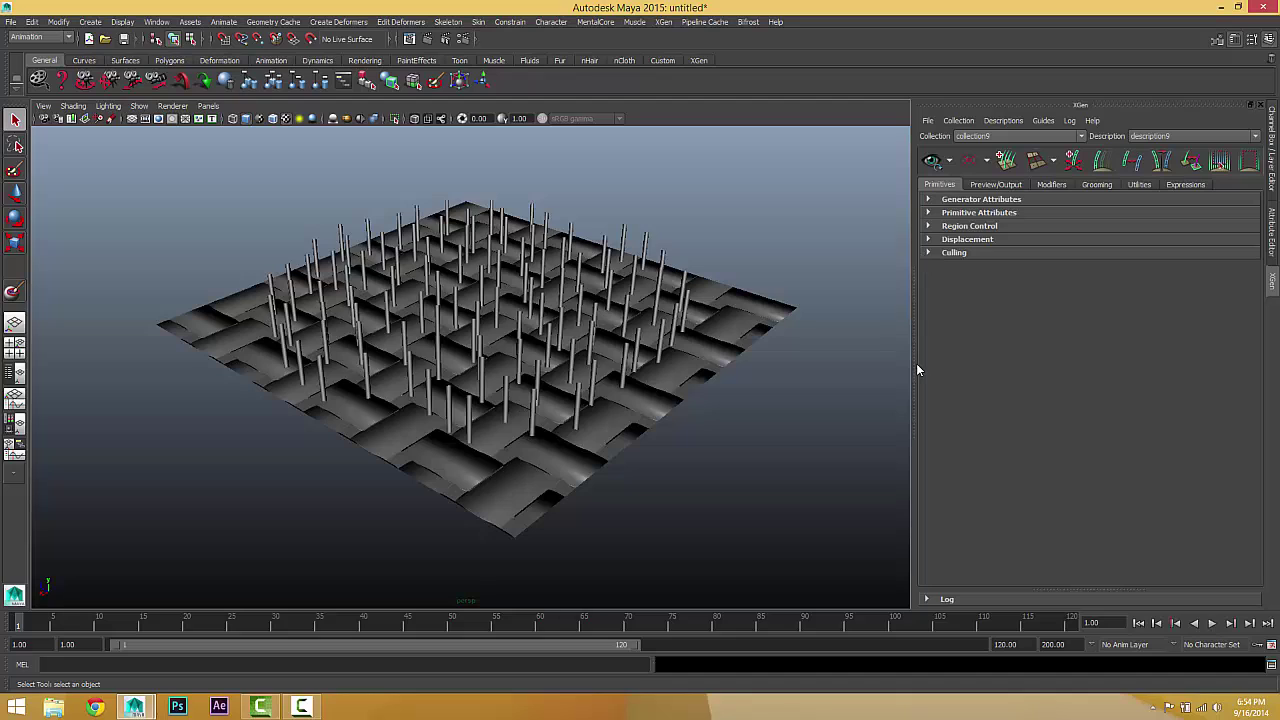
pyautogui.click(950, 253)
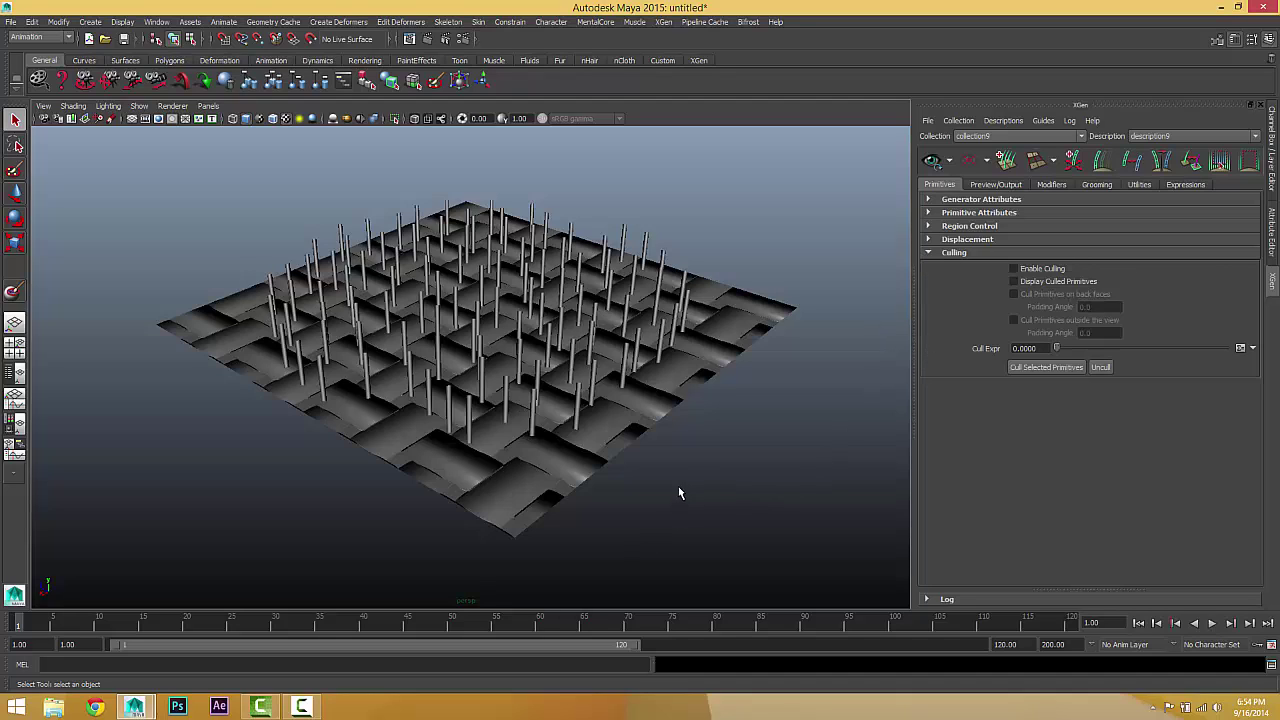
# - Enable culling for the XGen description on the woven plane
pyautogui.scroll(2, 669, 463)
pyautogui.keyDown('alt'); pyautogui.moveTo(645, 352); pyautogui.dragTo(592, 392); pyautogui.keyUp('alt')
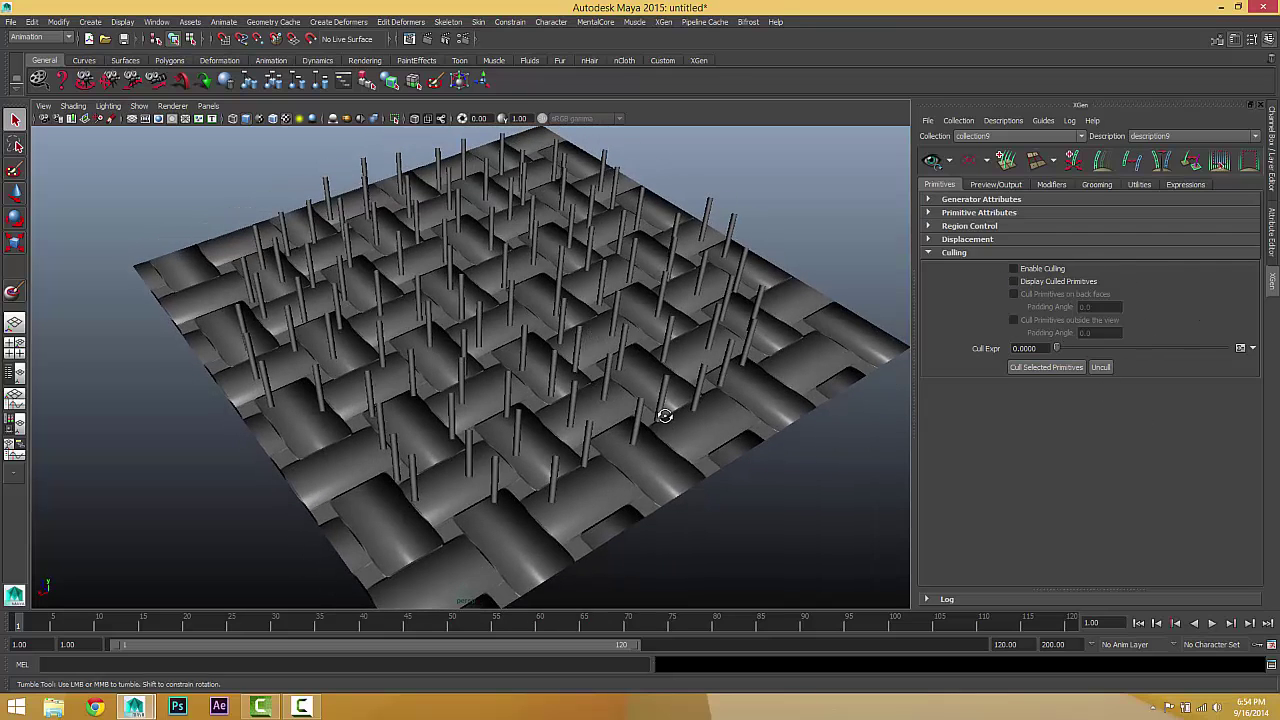
pyautogui.keyDown('alt'); pyautogui.moveTo(662, 402); pyautogui.dragTo(630, 391); pyautogui.keyUp('alt')
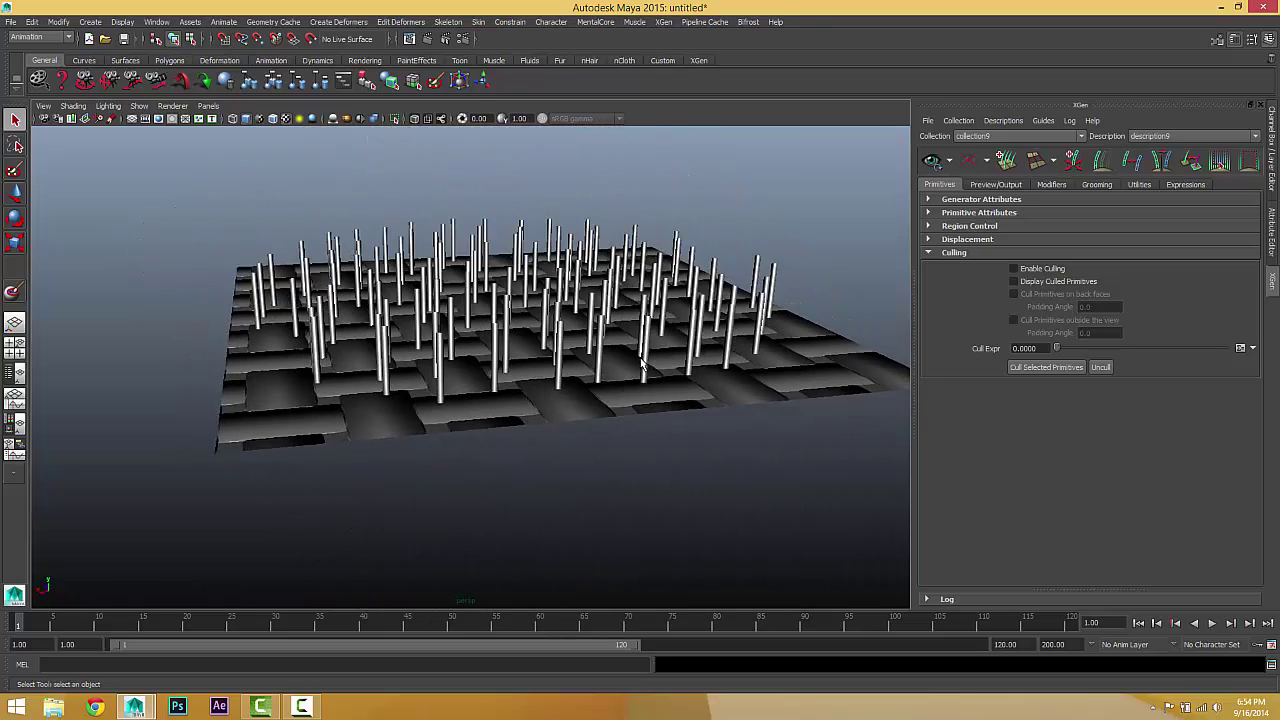
pyautogui.keyDown('alt'); pyautogui.moveTo(604, 311); pyautogui.dragTo(617, 325); pyautogui.keyUp('alt')
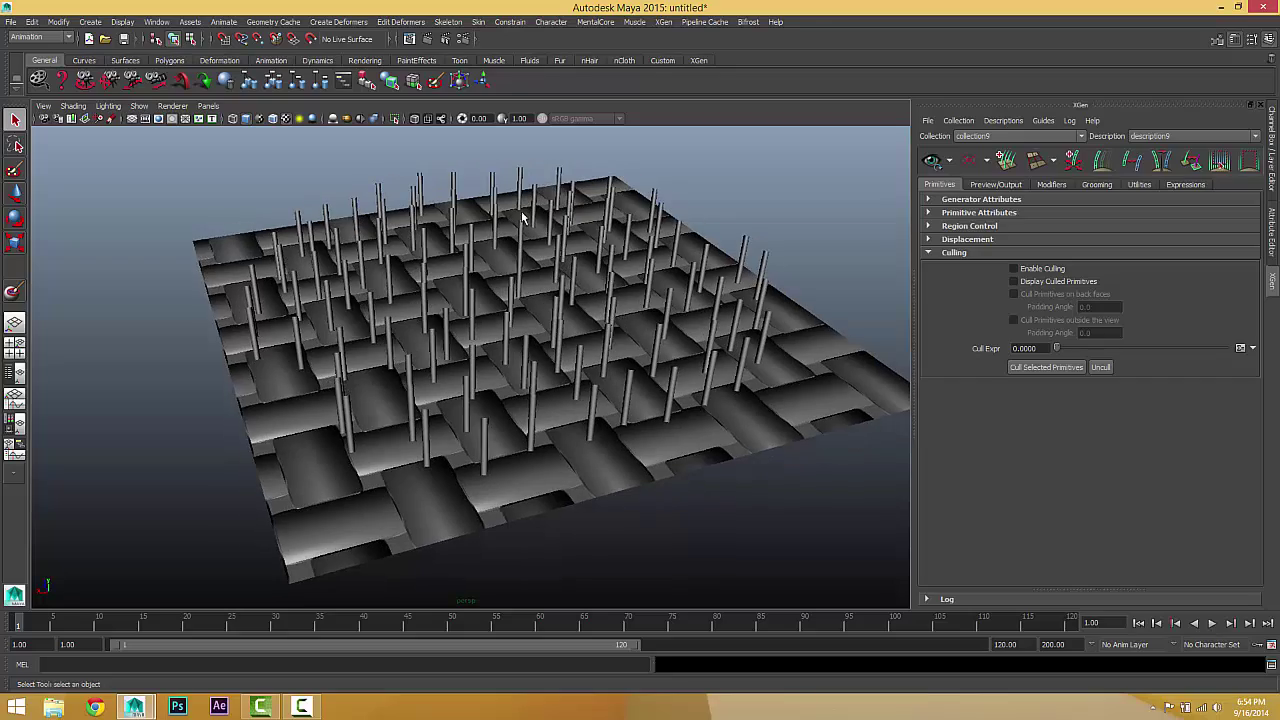
pyautogui.keyDown('alt'); pyautogui.moveTo(530, 225); pyautogui.dragTo(588, 252); pyautogui.keyUp('alt')
pyautogui.moveTo(617, 320)
pyautogui.keyDown('alt'); pyautogui.mouseDown()
pyautogui.moveTo(650, 318)
pyautogui.moveTo(604, 313)
pyautogui.mouseUp(); pyautogui.keyUp('alt')
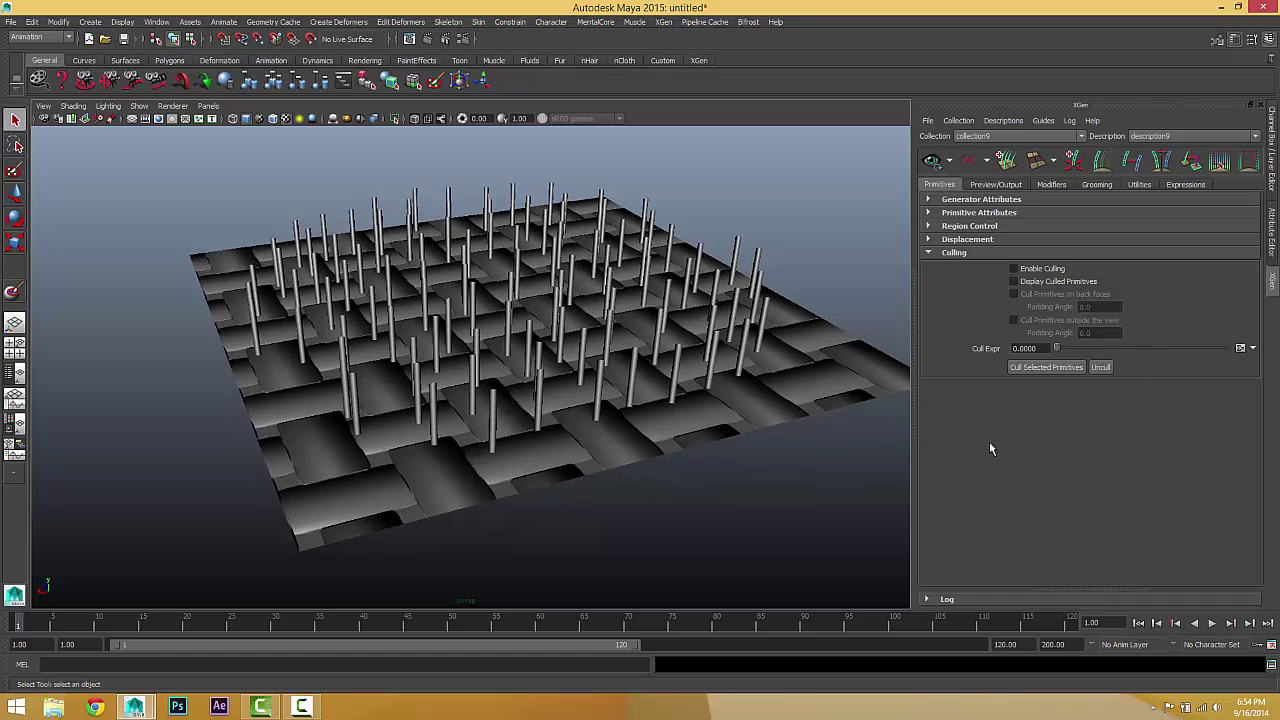
pyautogui.click(1015, 270)
# - Activate the XGen Select Primitives tool and select a group of primitives along one side of the plane
pyautogui.keyDown('alt'); pyautogui.moveTo(720, 433); pyautogui.dragTo(735, 436); pyautogui.keyUp('alt')
pyautogui.keyDown('alt'); pyautogui.moveTo(436, 335); pyautogui.dragTo(417, 354); pyautogui.keyUp('alt')
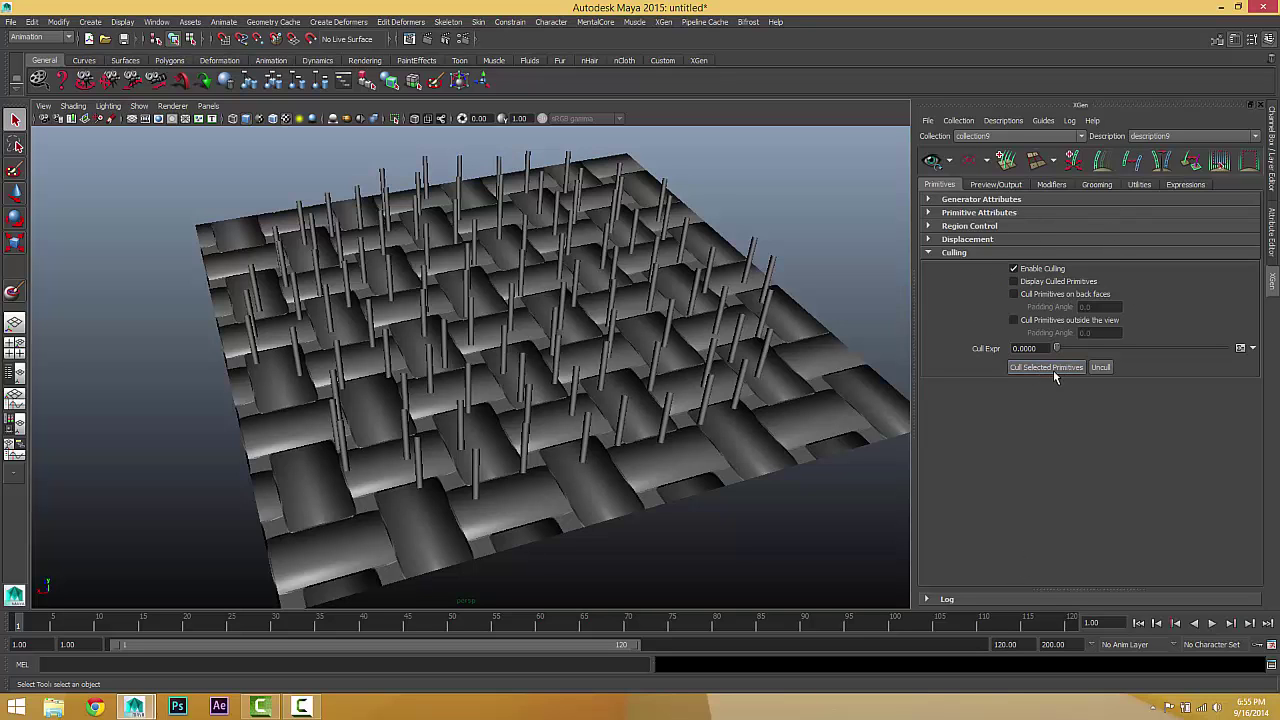
pyautogui.keyDown('alt'); pyautogui.moveTo(713, 362); pyautogui.dragTo(657, 295); pyautogui.keyUp('alt')
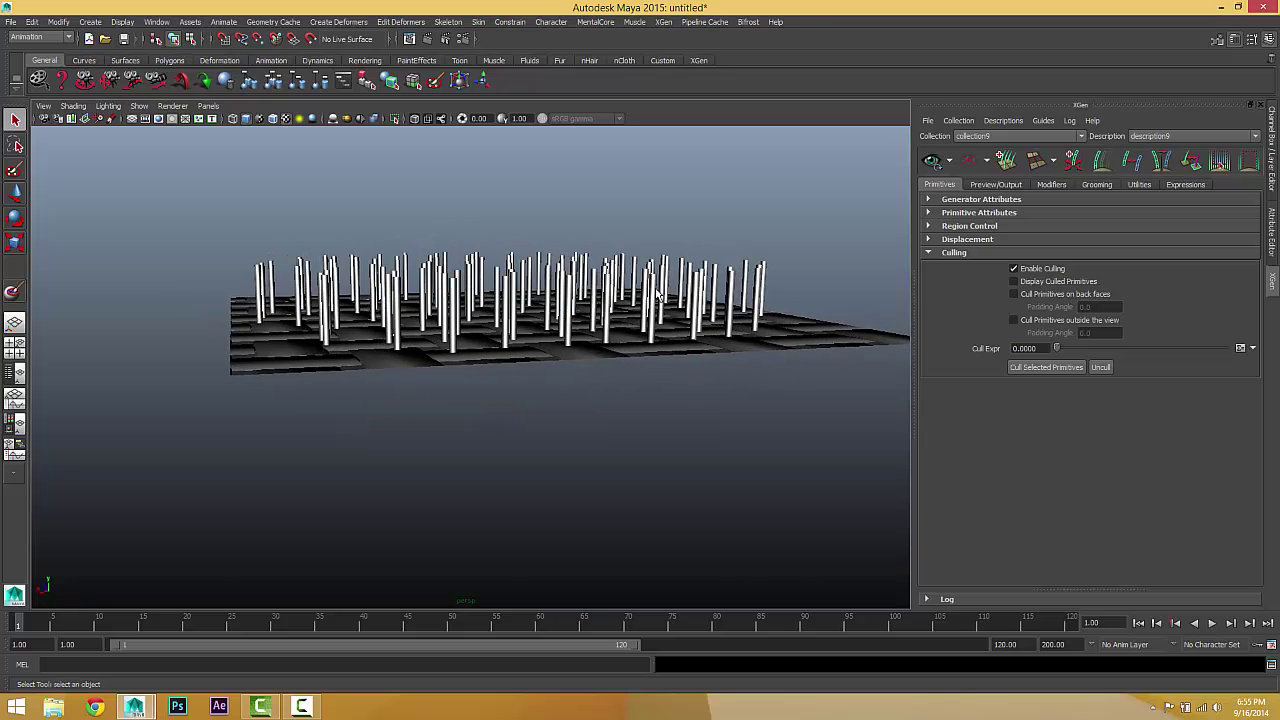
pyautogui.keyDown('alt'); pyautogui.moveTo(741, 262); pyautogui.dragTo(706, 326); pyautogui.keyUp('alt')
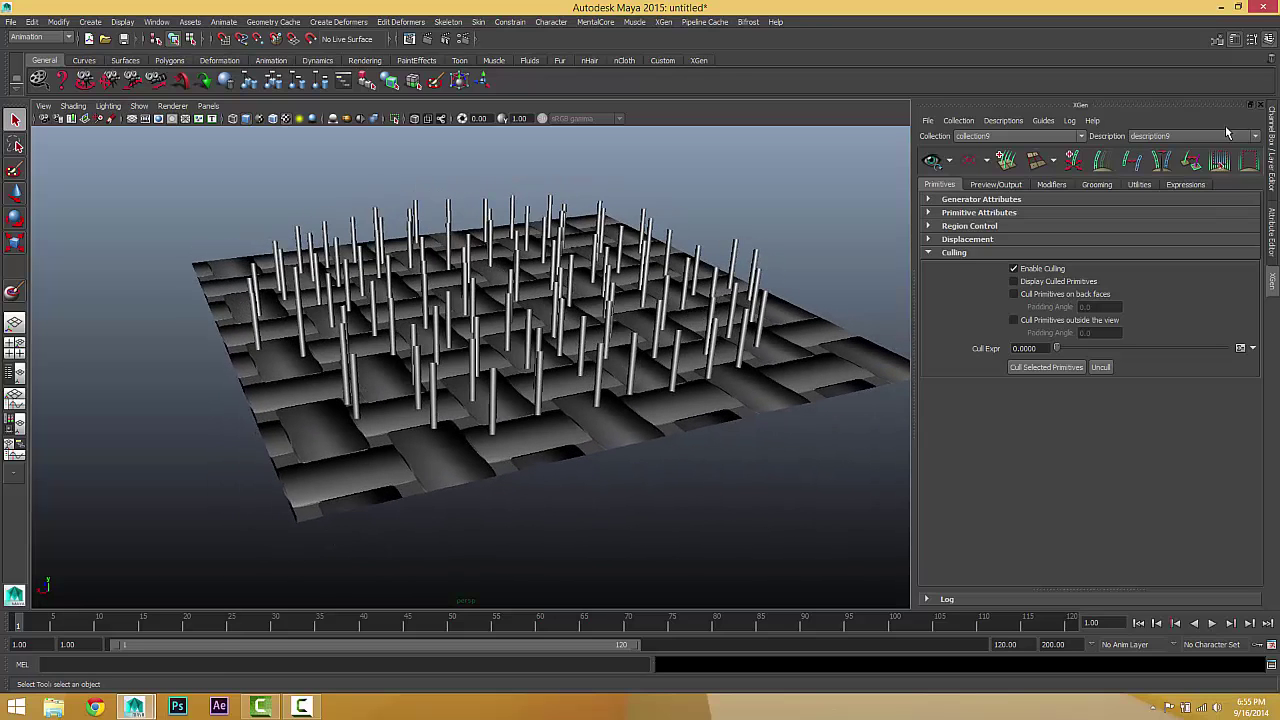
pyautogui.click(1220, 163)
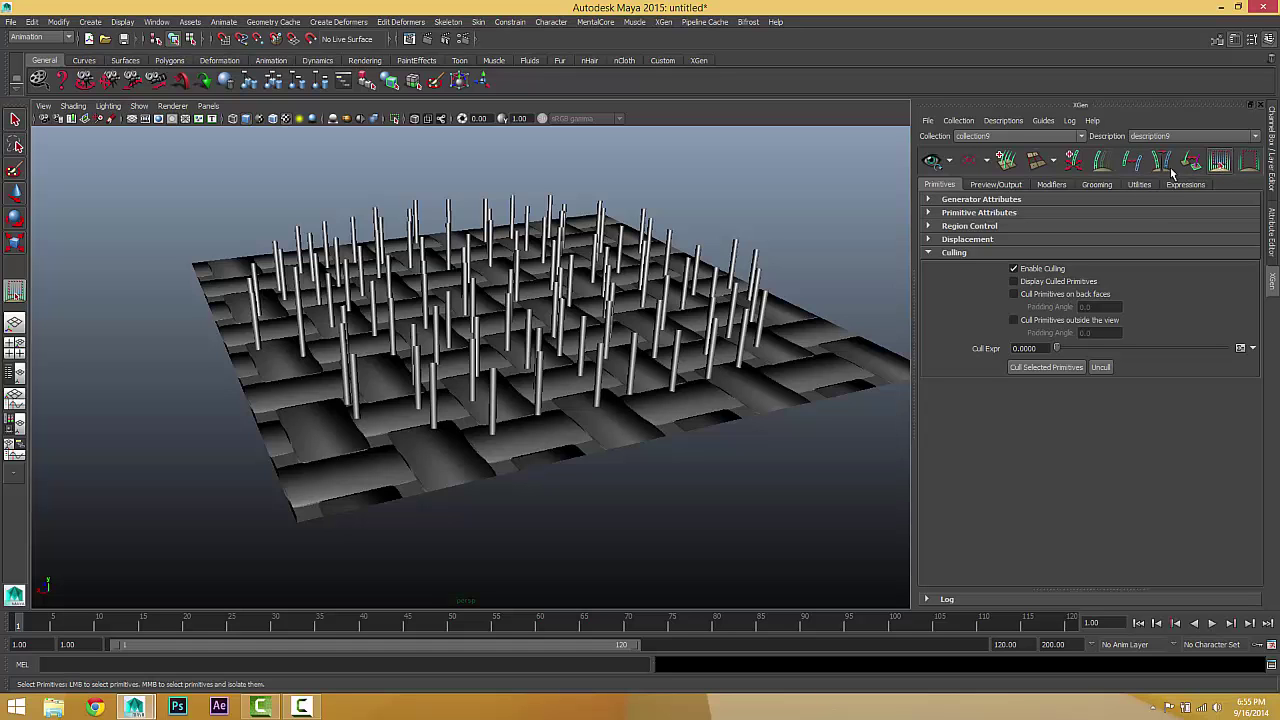
pyautogui.keyDown('alt'); pyautogui.moveTo(717, 335); pyautogui.dragTo(711, 390); pyautogui.keyUp('alt')
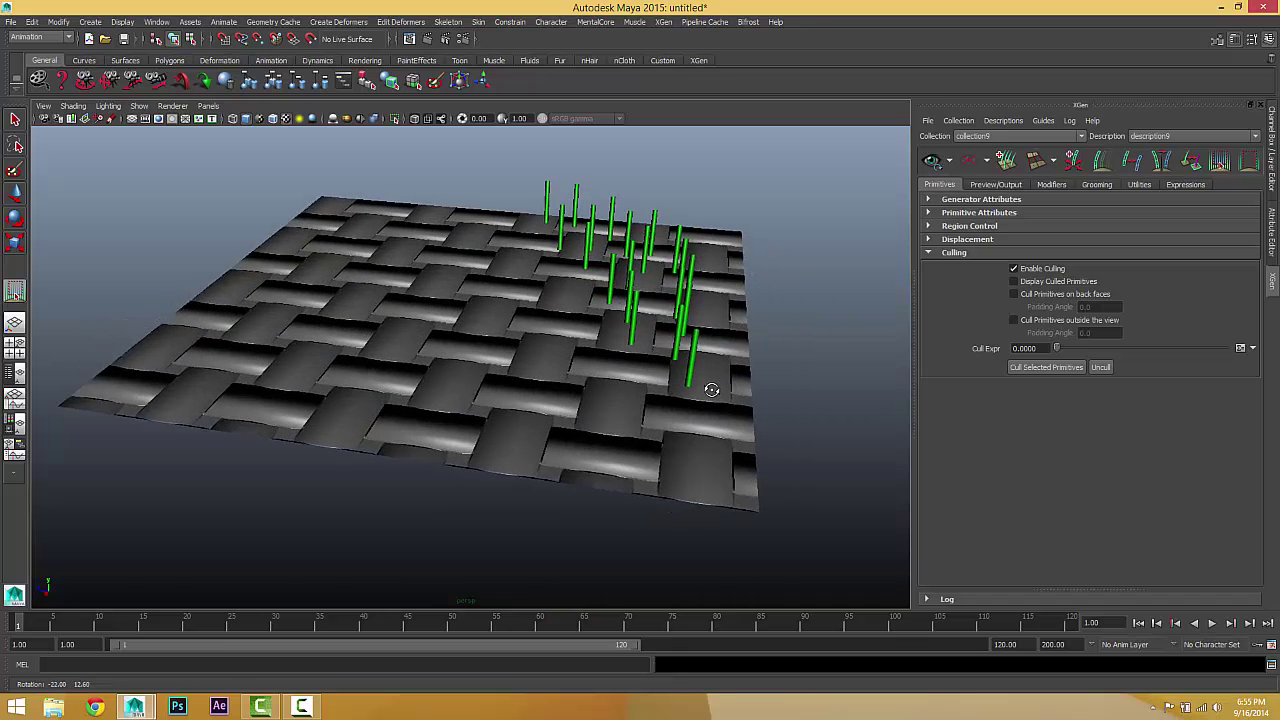
pyautogui.moveTo(642, 264)
pyautogui.keyDown('alt'); pyautogui.mouseDown()
pyautogui.moveTo(629, 337)
pyautogui.moveTo(590, 327)
pyautogui.moveTo(603, 251)
pyautogui.moveTo(642, 240)
pyautogui.mouseUp(); pyautogui.keyUp('alt')
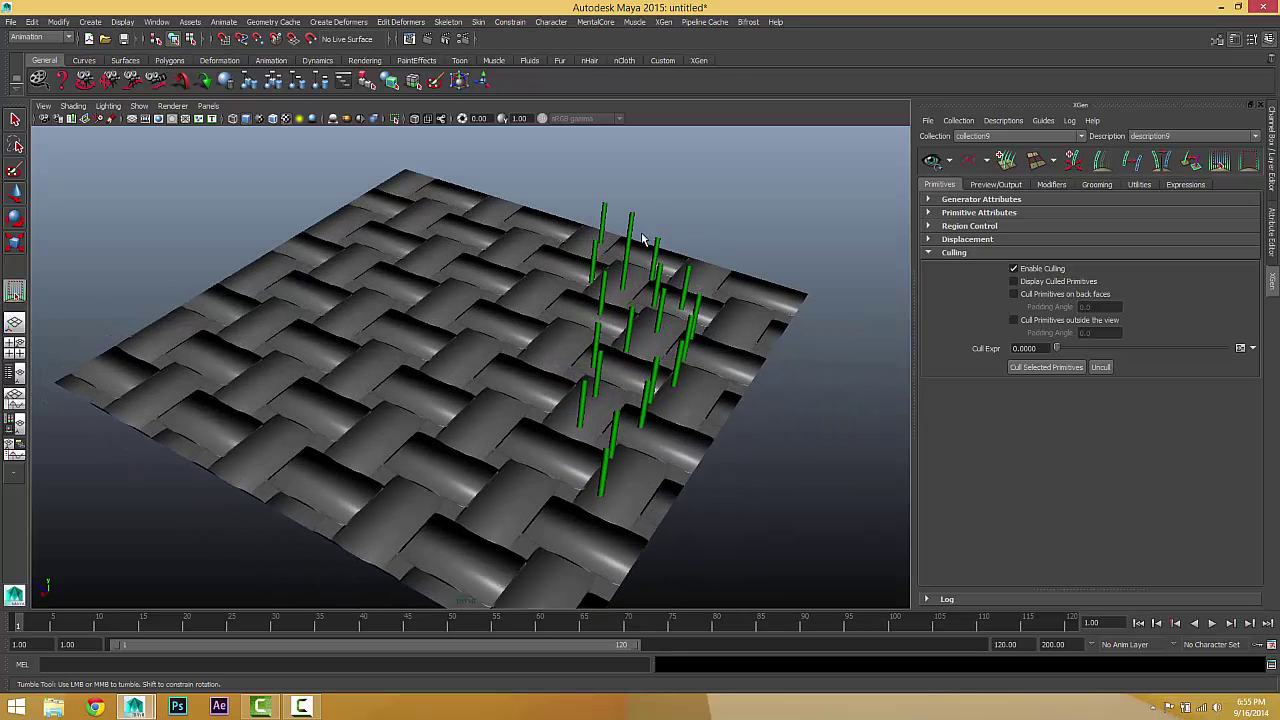
pyautogui.keyDown('alt'); pyautogui.moveTo(676, 352); pyautogui.dragTo(688, 333); pyautogui.keyUp('alt')
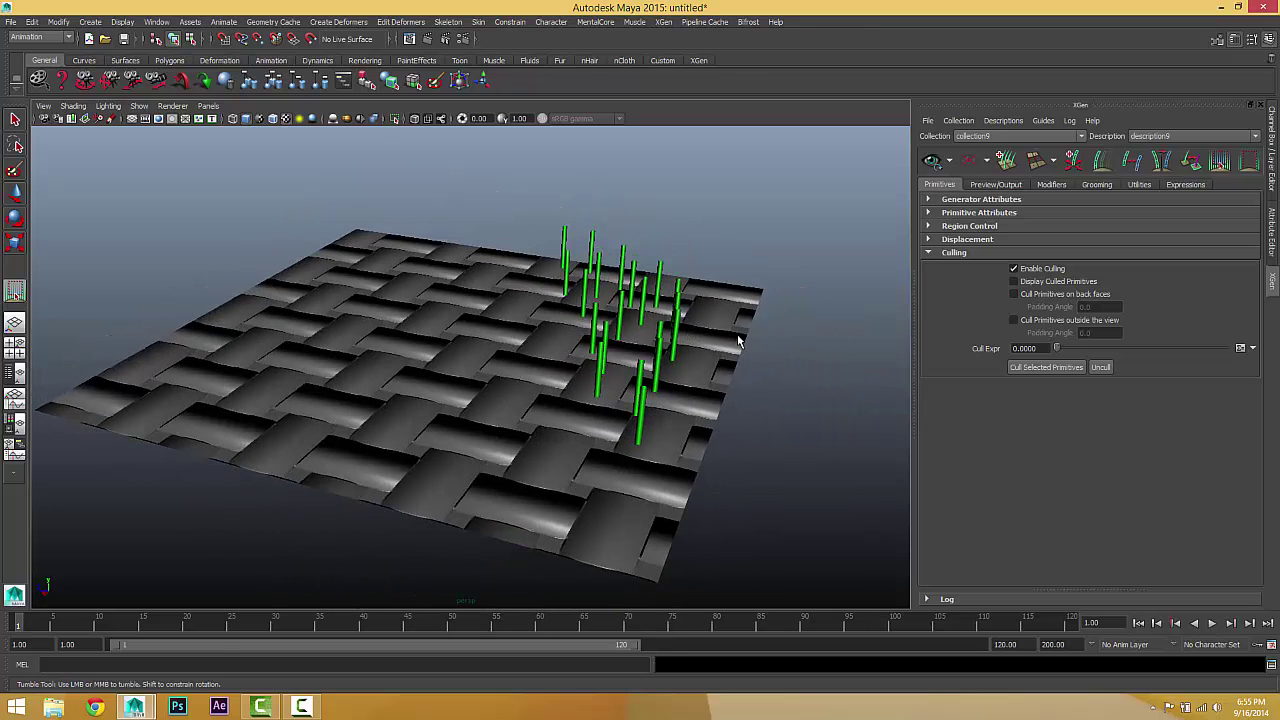
# - Cull the selected primitives and update the XGen preview
pyautogui.click(1040, 368)
pyautogui.keyDown('alt'); pyautogui.moveTo(820, 371); pyautogui.dragTo(587, 373); pyautogui.keyUp('alt')
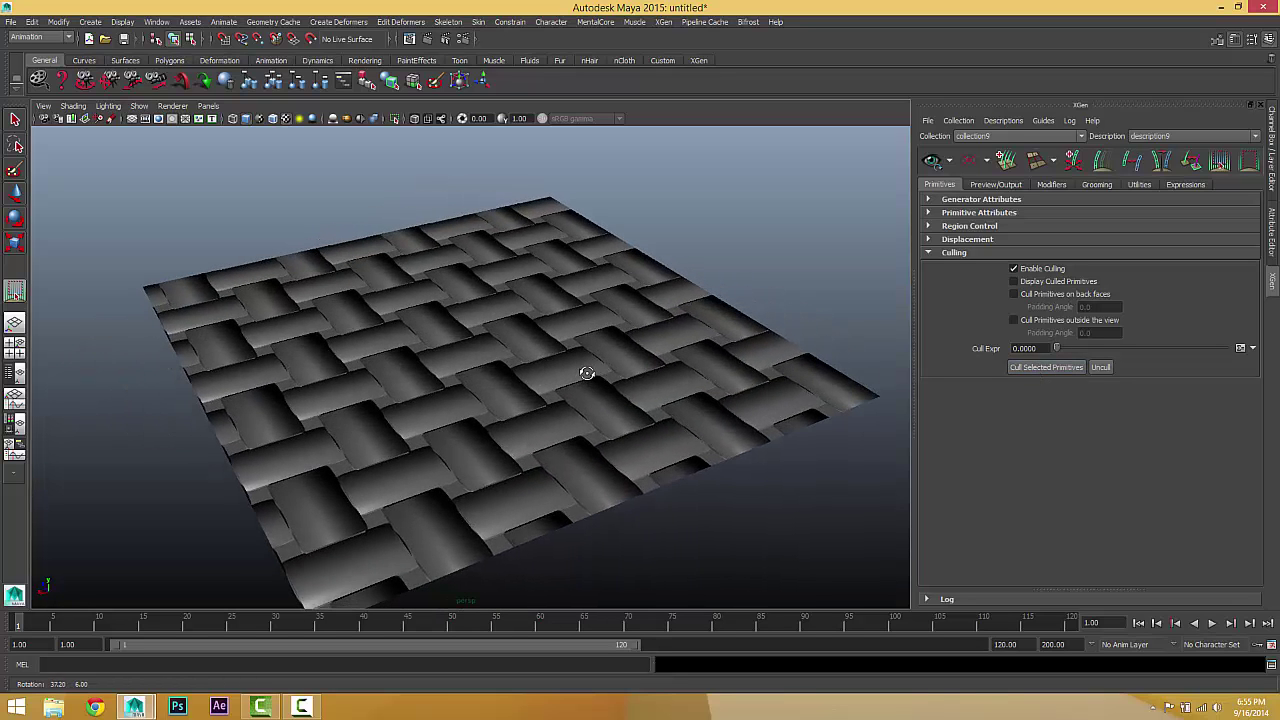
pyautogui.keyDown('alt'); pyautogui.moveTo(663, 382); pyautogui.dragTo(716, 372); pyautogui.keyUp('alt')
pyautogui.click(932, 162)
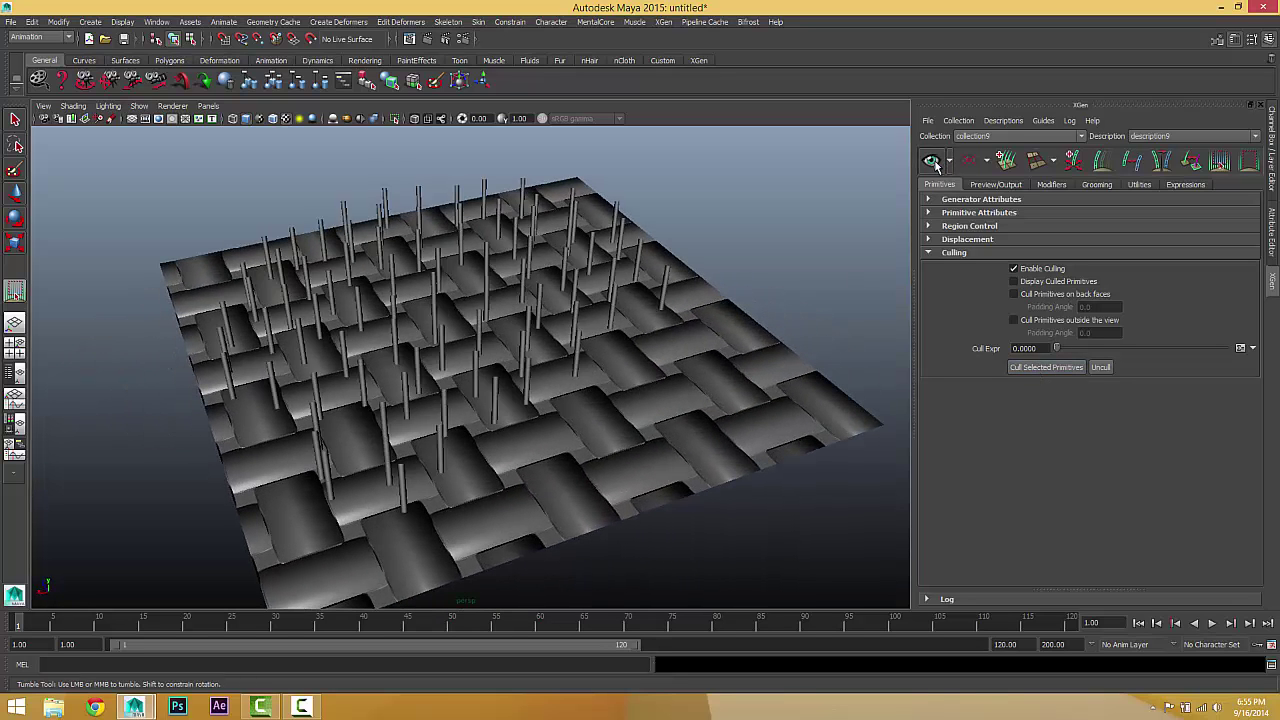
# - Select another band of primitives next to the cleared area, cull them and refresh the XGen preview
pyautogui.keyDown('alt'); pyautogui.moveTo(509, 331); pyautogui.dragTo(578, 355); pyautogui.keyUp('alt')
pyautogui.keyDown('alt'); pyautogui.moveTo(609, 294); pyautogui.dragTo(505, 435); pyautogui.keyUp('alt')
pyautogui.click(1026, 368)
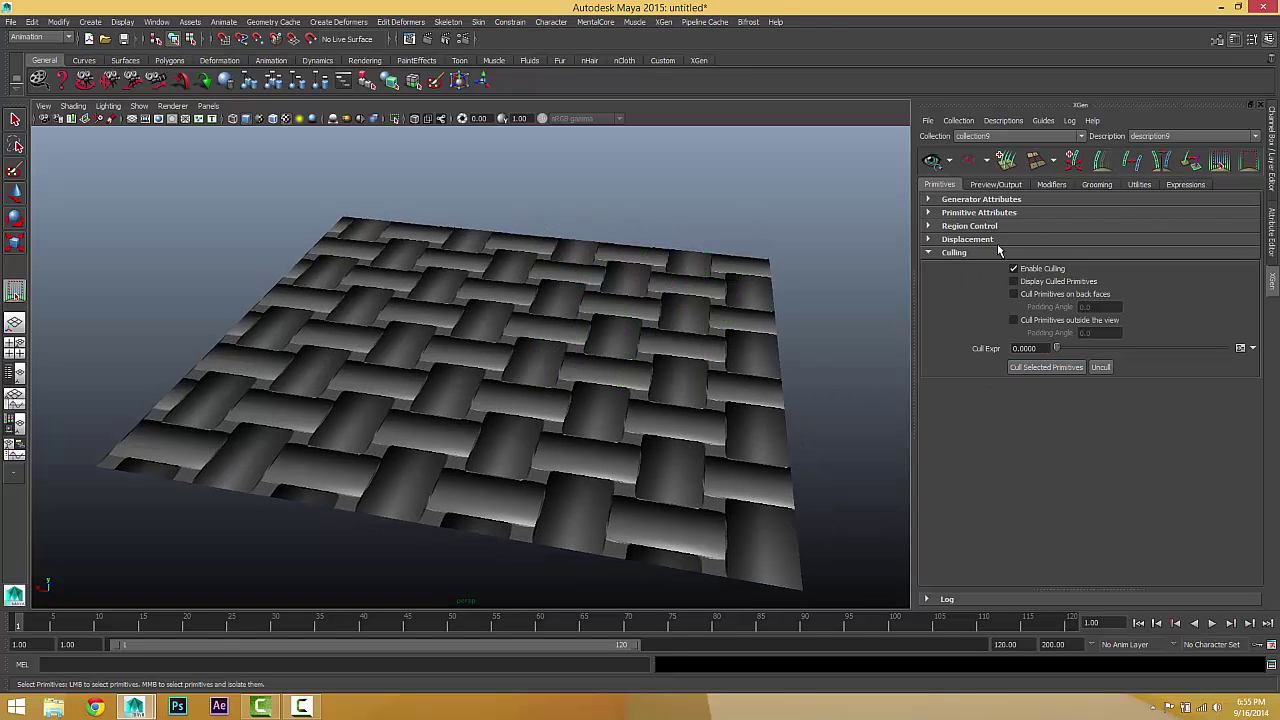
pyautogui.click(932, 161)
pyautogui.moveTo(622, 284)
pyautogui.keyDown('alt'); pyautogui.mouseDown()
pyautogui.moveTo(600, 314)
pyautogui.moveTo(612, 290)
pyautogui.mouseUp(); pyautogui.keyUp('alt')
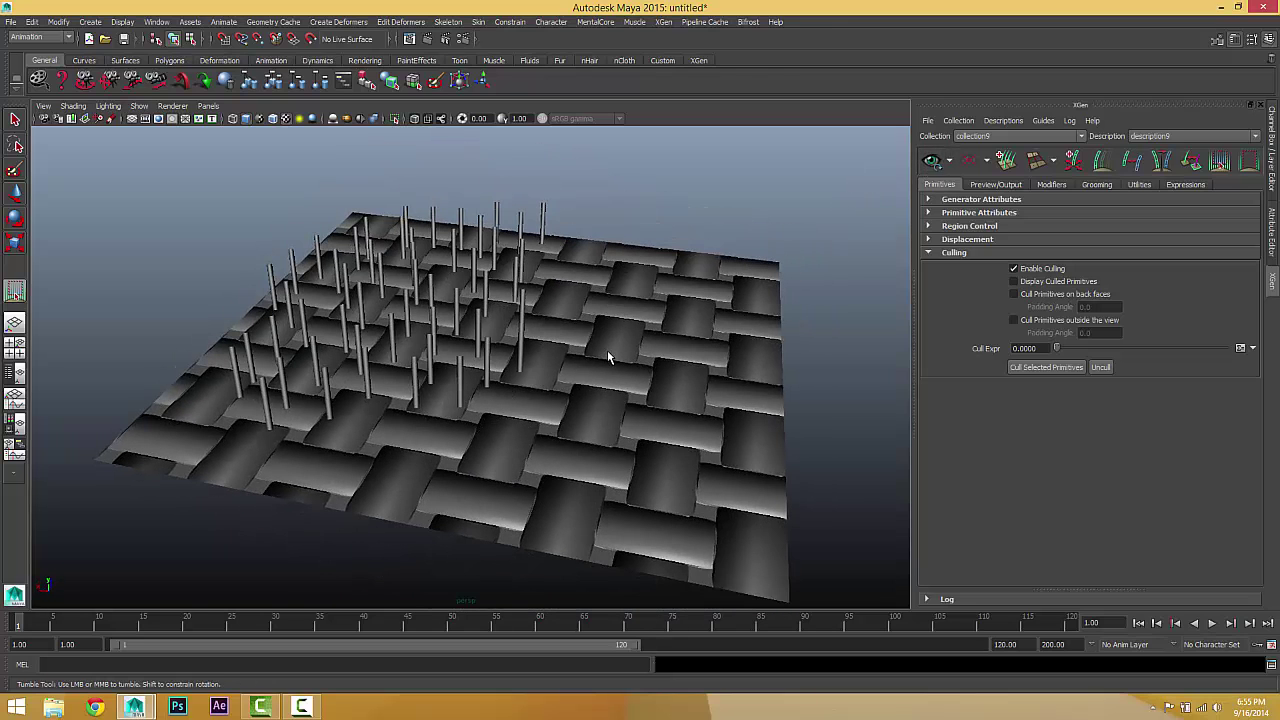
# - Turn on the display of culled primitives and inspect them across the plane
pyautogui.keyDown('alt'); pyautogui.moveTo(607, 355); pyautogui.dragTo(634, 369); pyautogui.keyUp('alt')
pyautogui.keyDown('alt'); pyautogui.moveTo(641, 300); pyautogui.dragTo(530, 240); pyautogui.keyUp('alt')
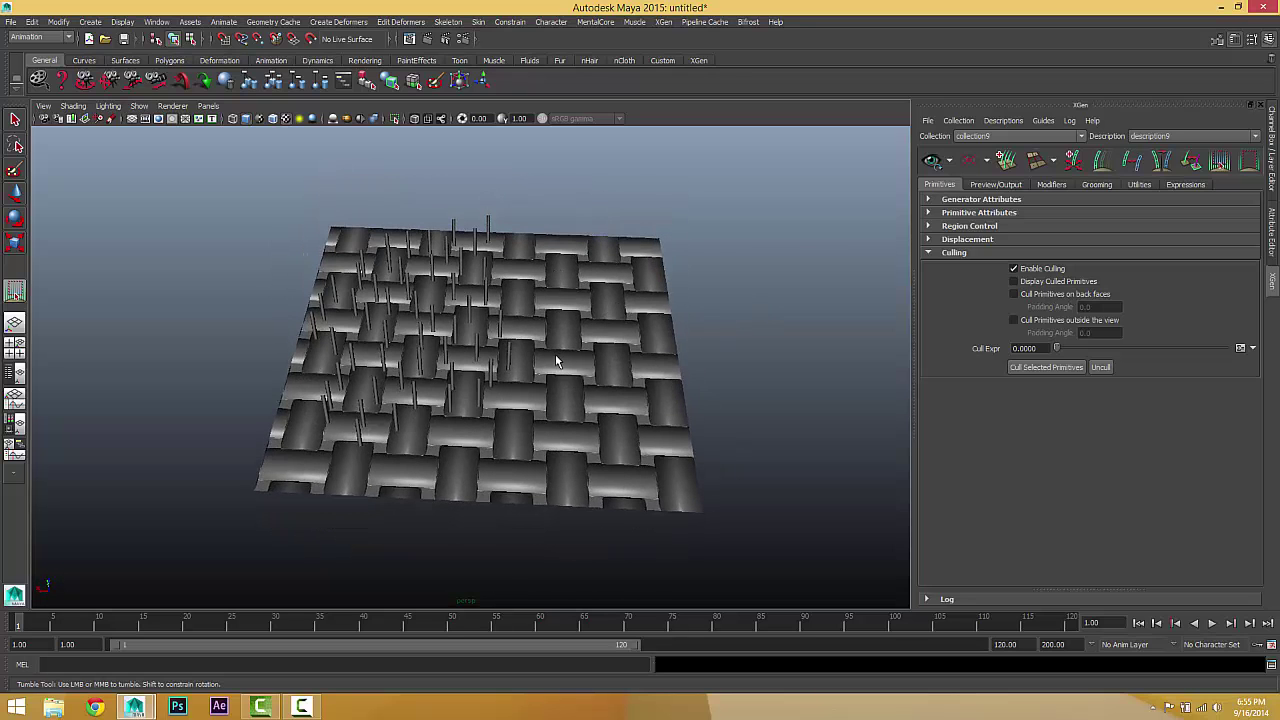
pyautogui.click(1015, 281)
pyautogui.keyDown('alt'); pyautogui.moveTo(455, 470); pyautogui.dragTo(508, 272); pyautogui.keyUp('alt')
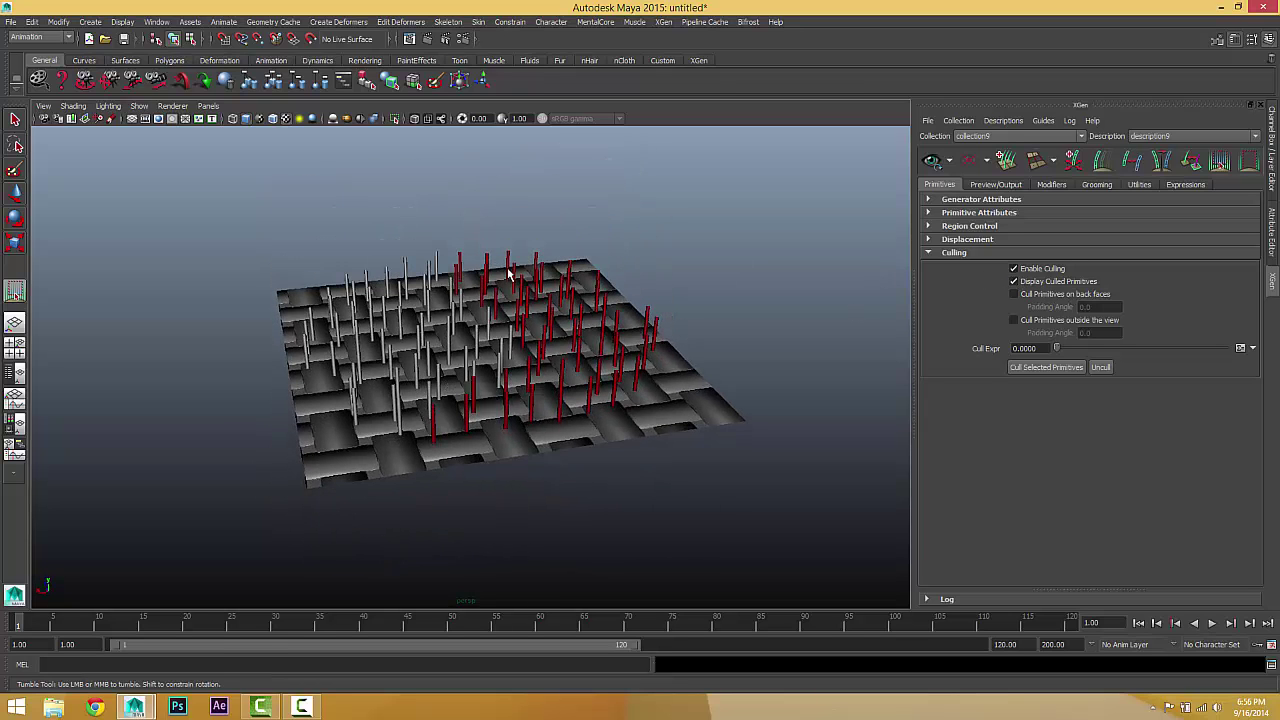
pyautogui.keyDown('alt'); pyautogui.moveTo(521, 383); pyautogui.dragTo(476, 386); pyautogui.keyUp('alt')
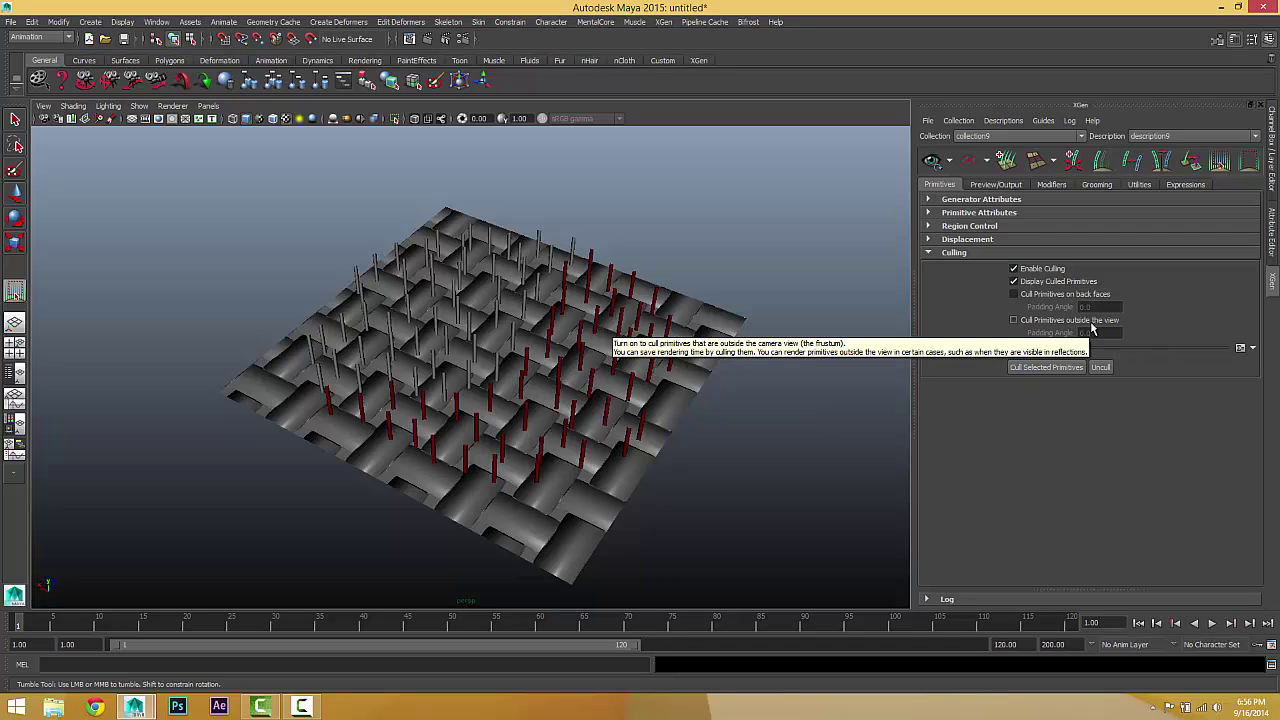
# - Frame the plane closely from above, enable culling of primitives outside the view, and update the XGen preview
pyautogui.keyDown('alt'); pyautogui.moveTo(520, 310); pyautogui.dragTo(514, 420); pyautogui.keyUp('alt')
pyautogui.keyDown('alt'); pyautogui.moveTo(514, 420); pyautogui.dragTo(507, 350, button='middle'); pyautogui.keyUp('alt')
pyautogui.keyDown('alt'); pyautogui.moveTo(507, 350); pyautogui.dragTo(603, 326, button='right'); pyautogui.keyUp('alt')
pyautogui.keyDown('alt'); pyautogui.moveTo(603, 326); pyautogui.dragTo(606, 592, button='middle'); pyautogui.keyUp('alt')
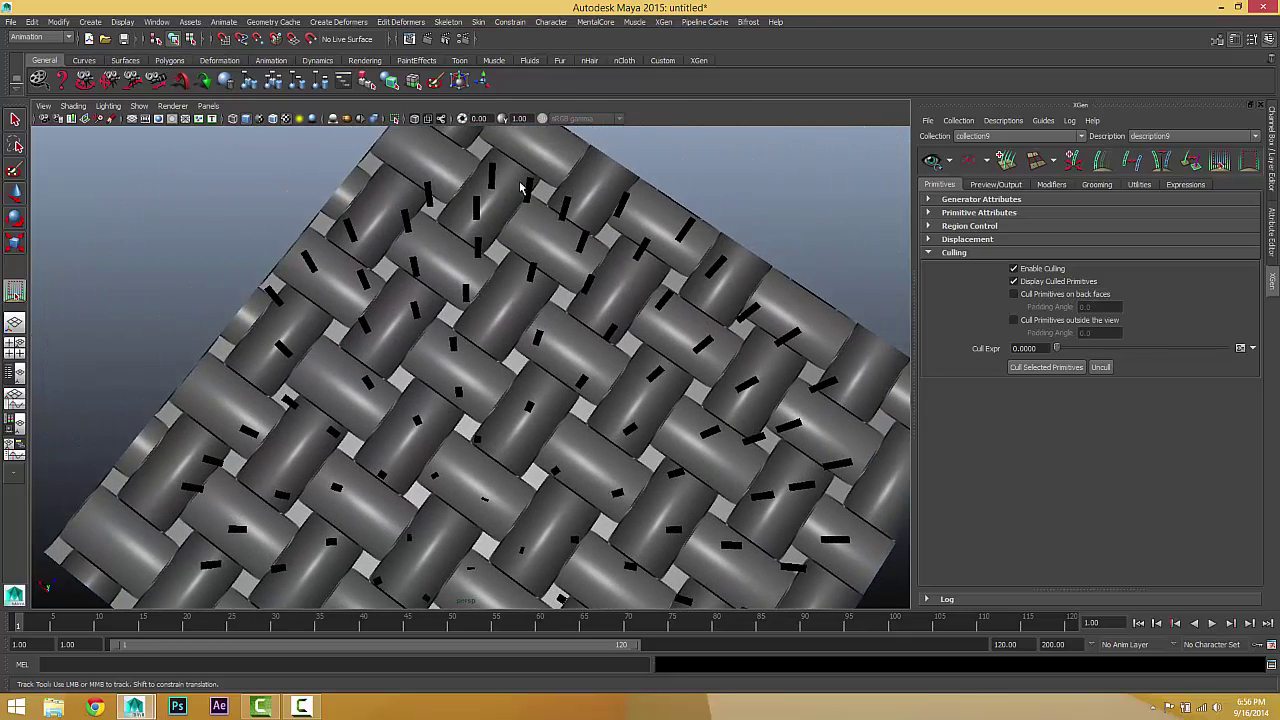
pyautogui.keyDown('alt'); pyautogui.moveTo(506, 297); pyautogui.dragTo(806, 260); pyautogui.keyUp('alt')
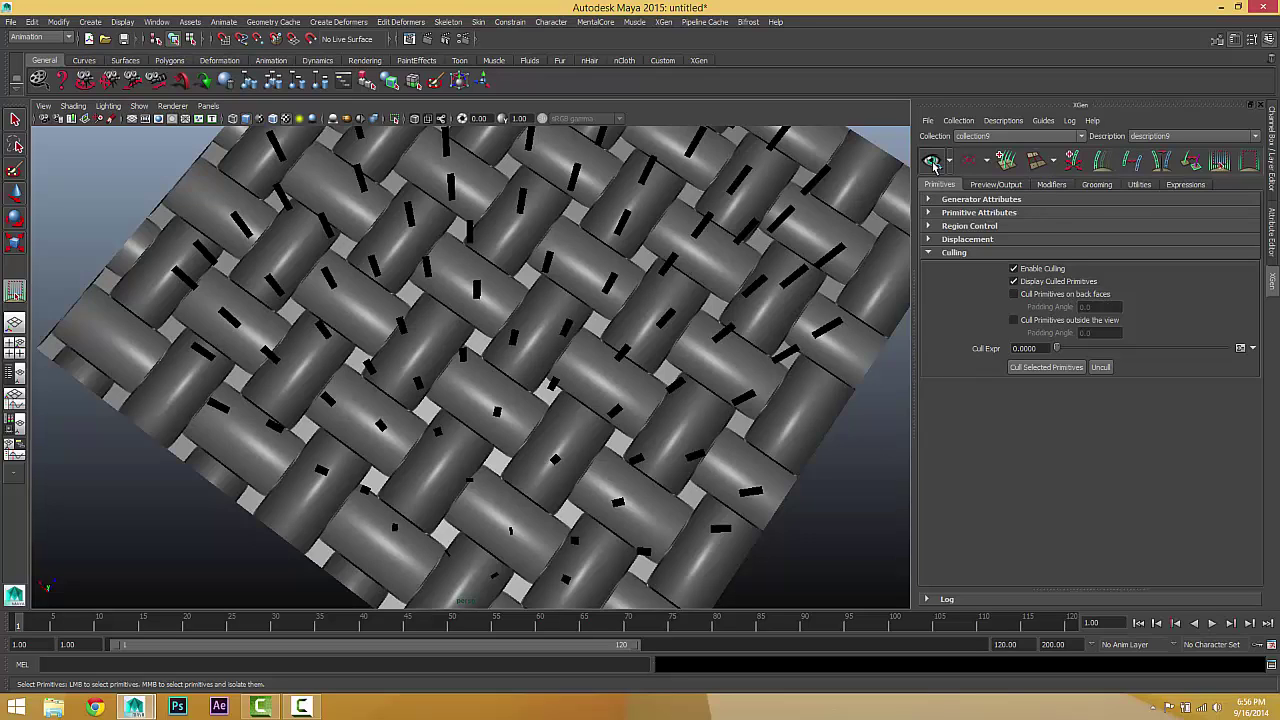
pyautogui.click(1014, 320)
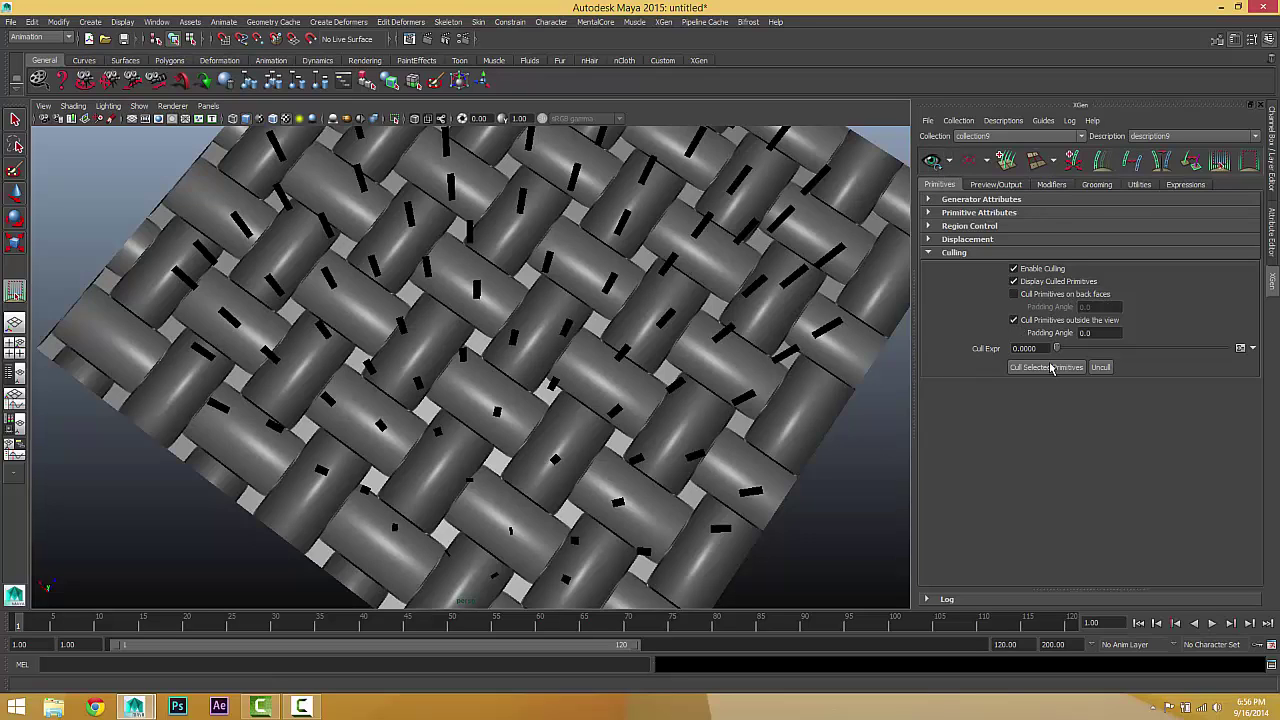
pyautogui.click(932, 162)
# - Toggle culling of primitives outside the view off and back on while comparing the plane at different zoom levels
pyautogui.keyDown('alt'); pyautogui.moveTo(736, 326); pyautogui.dragTo(634, 330, button='right'); pyautogui.keyUp('alt')
pyautogui.keyDown('alt'); pyautogui.moveTo(636, 326); pyautogui.dragTo(650, 323, button='middle'); pyautogui.keyUp('alt')
pyautogui.keyDown('alt'); pyautogui.moveTo(651, 323); pyautogui.dragTo(724, 331, button='right'); pyautogui.keyUp('alt')
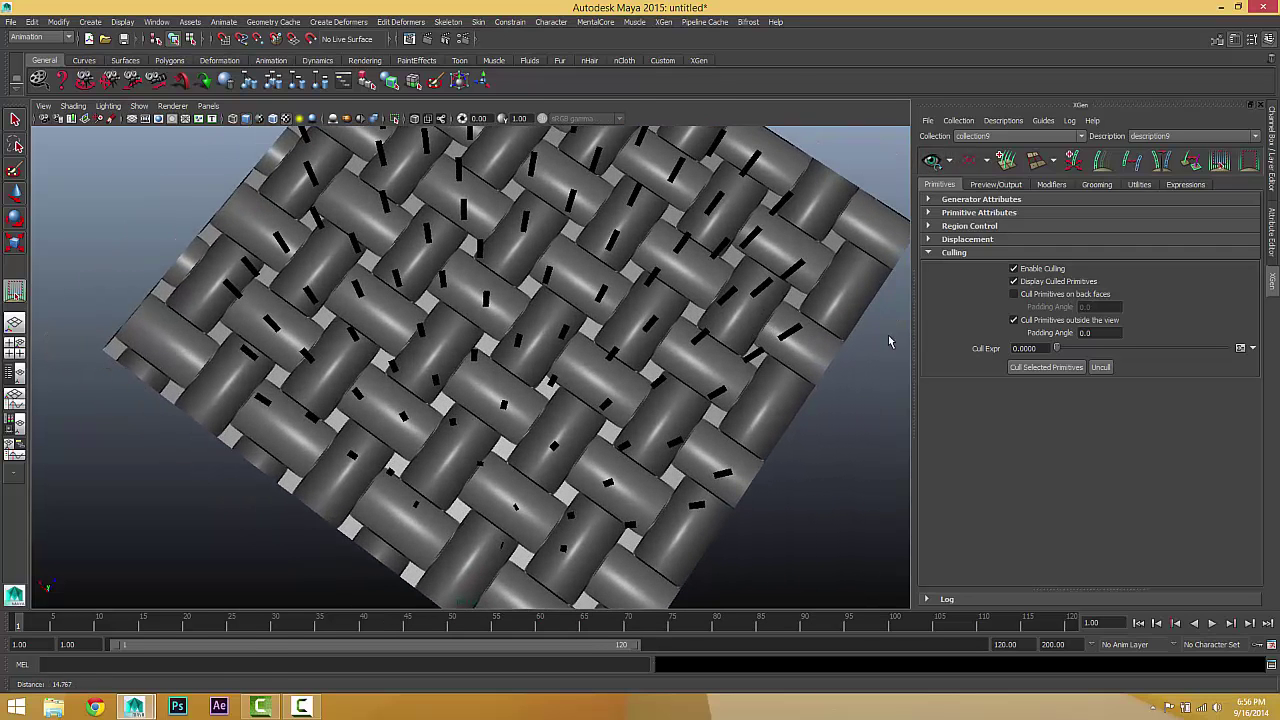
pyautogui.click(1014, 320)
pyautogui.click(1014, 320)
pyautogui.moveTo(629, 311)
pyautogui.keyDown('alt'); pyautogui.mouseDown(button='middle')
pyautogui.moveTo(619, 417)
pyautogui.moveTo(631, 303)
pyautogui.mouseUp(button='middle'); pyautogui.keyUp('alt')
pyautogui.keyDown('alt'); pyautogui.moveTo(632, 304); pyautogui.dragTo(669, 304, button='right'); pyautogui.keyUp('alt')
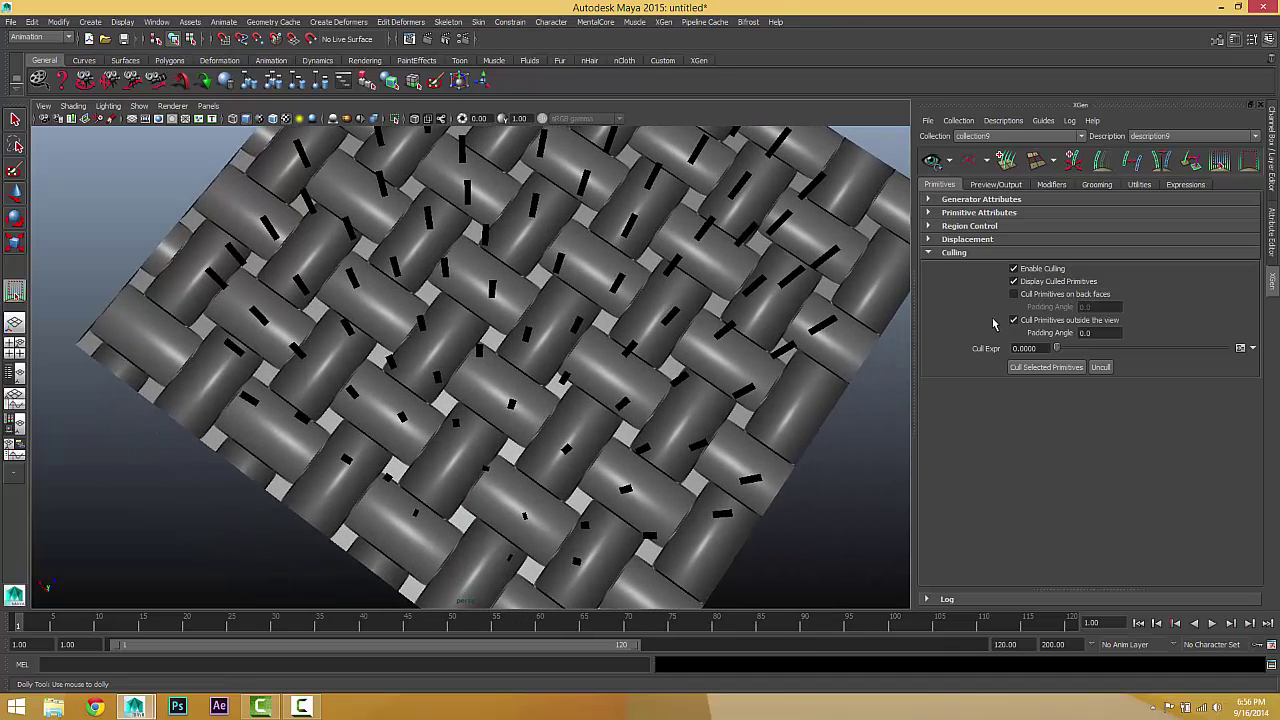
# - Switch Enable Culling off and on again, and do the same for culling outside the view
pyautogui.click(1014, 281)
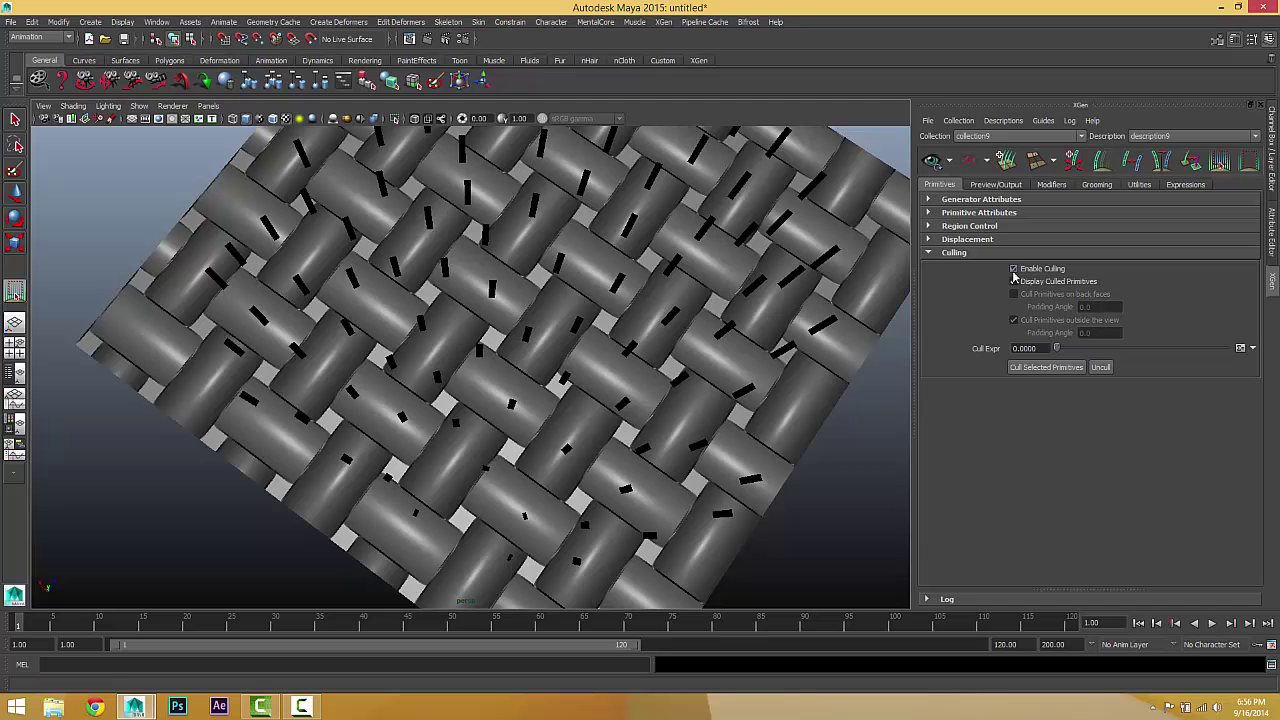
pyautogui.keyDown('alt'); pyautogui.moveTo(735, 292); pyautogui.dragTo(742, 325, button='middle'); pyautogui.keyUp('alt')
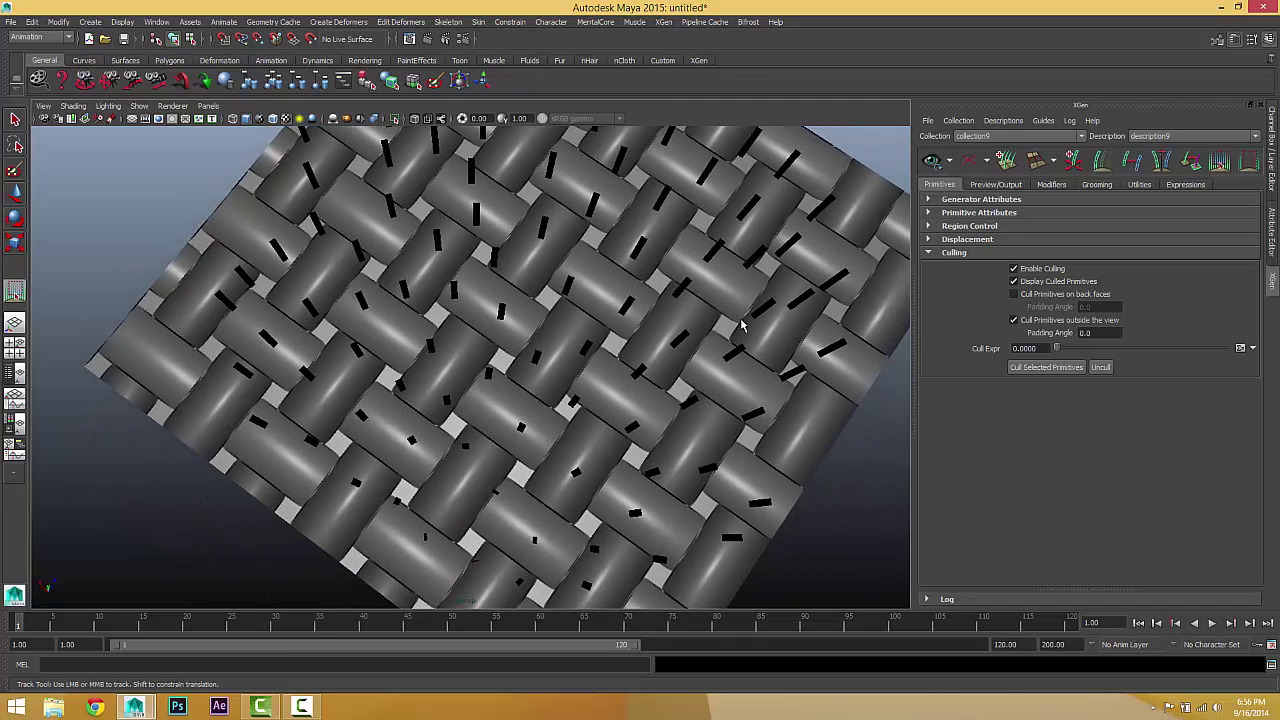
pyautogui.click(1022, 323)
pyautogui.click(1023, 326)
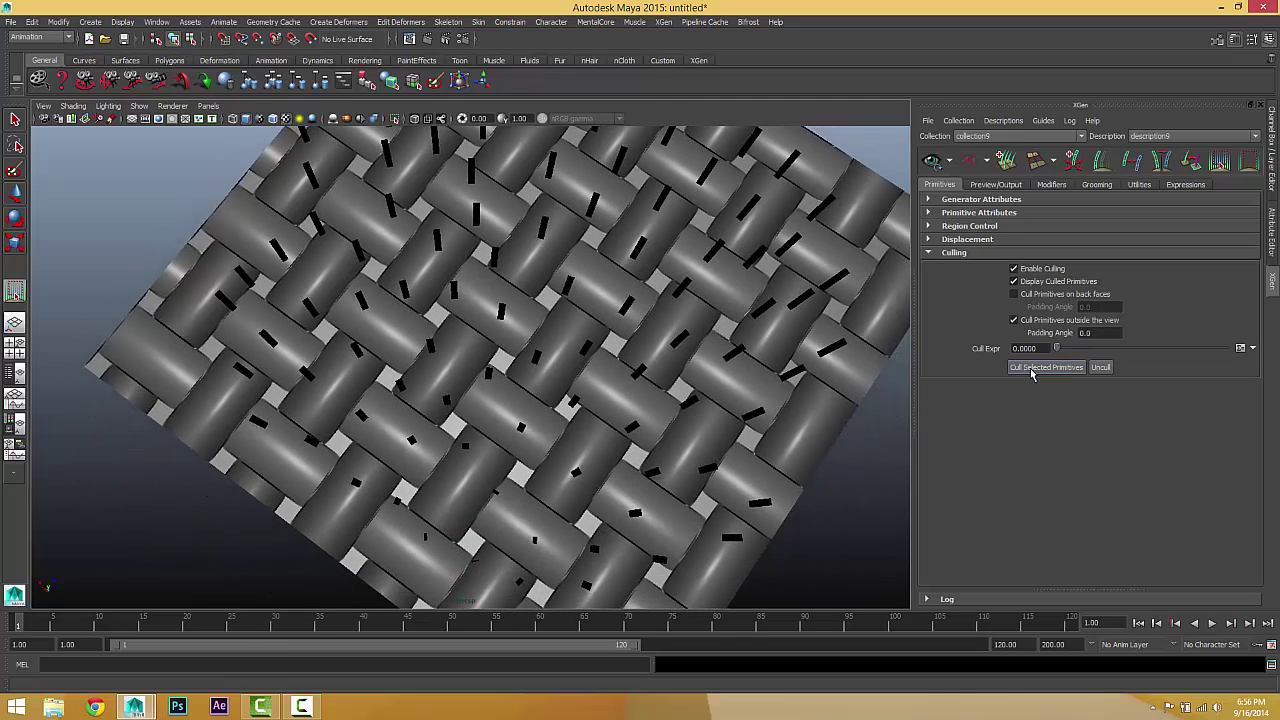
# - Apply Cull Selected Primitives again and turn off the display of culled primitives
pyautogui.click(1034, 368)
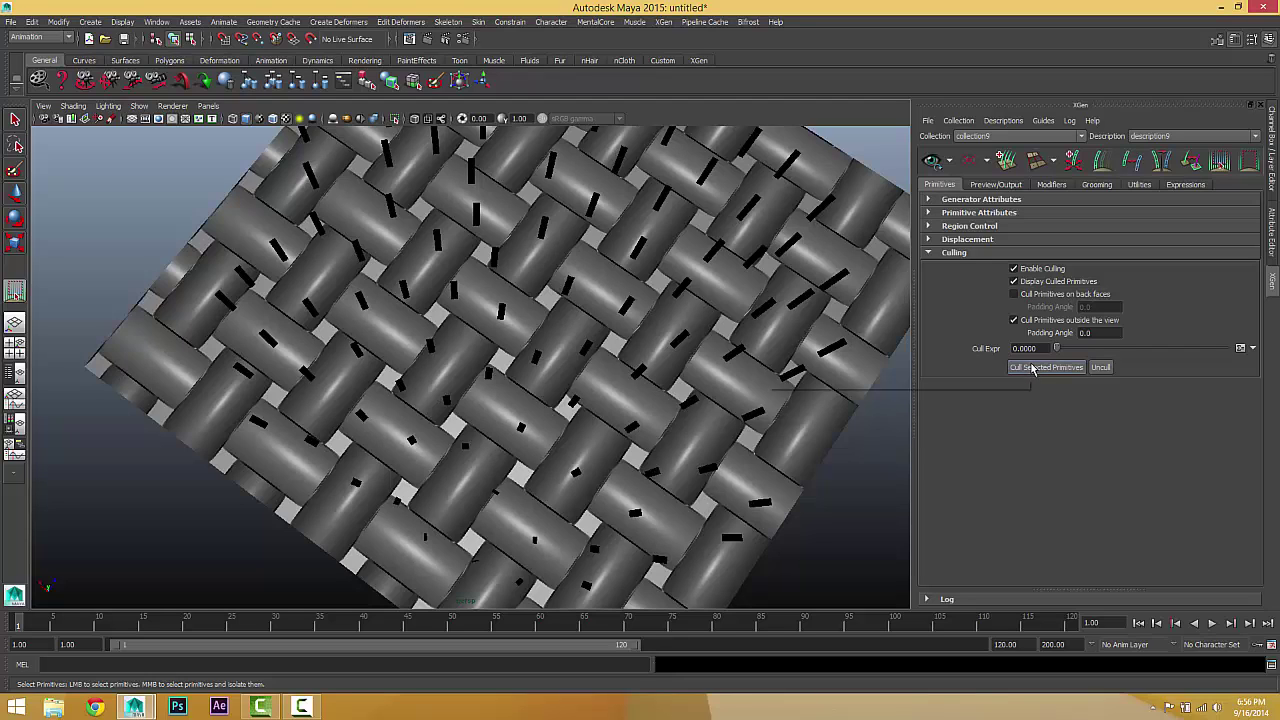
pyautogui.click(1014, 282)
pyautogui.keyDown('alt'); pyautogui.moveTo(651, 337); pyautogui.dragTo(474, 211, button='middle'); pyautogui.keyUp('alt')
pyautogui.keyDown('alt'); pyautogui.moveTo(428, 237); pyautogui.dragTo(725, 238); pyautogui.keyUp('alt')
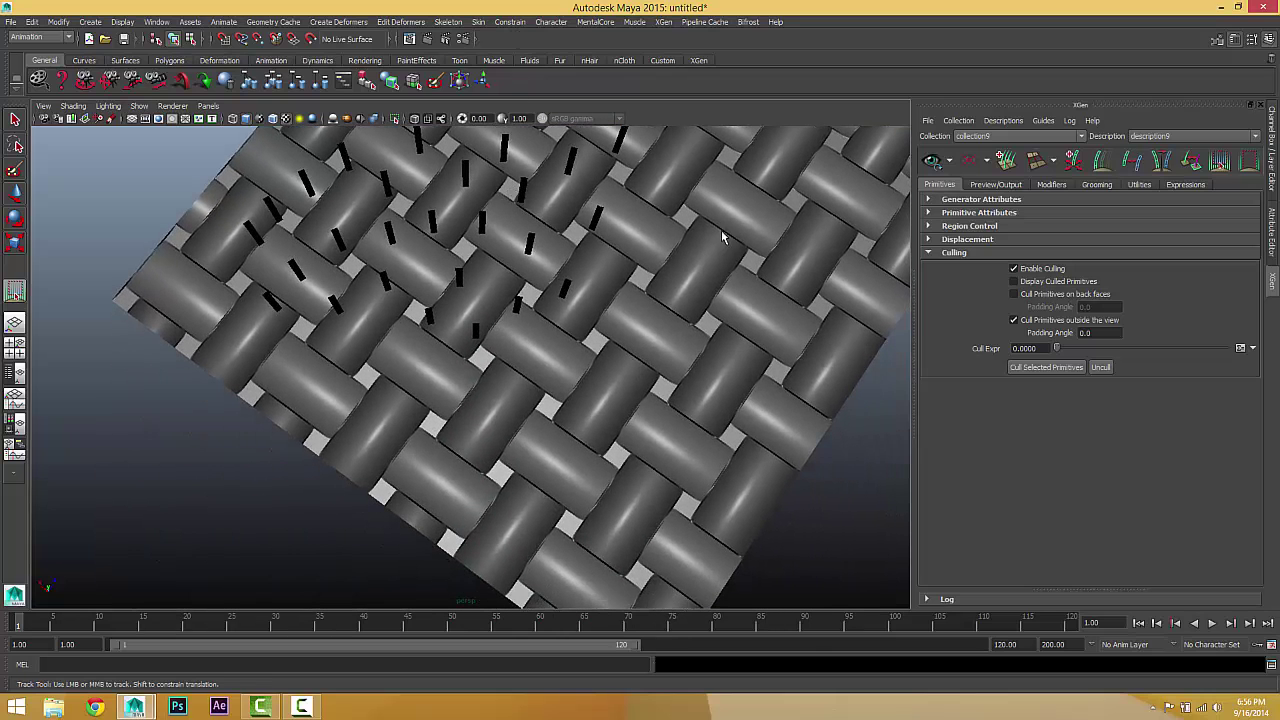
# - Re-toggle culling outside the view at several zoom levels to examine which primitives are culled beyond the camera frame
pyautogui.click(1018, 321)
pyautogui.click(1018, 322)
pyautogui.keyDown('alt'); pyautogui.moveTo(654, 243); pyautogui.dragTo(611, 450, button='middle'); pyautogui.keyUp('alt')
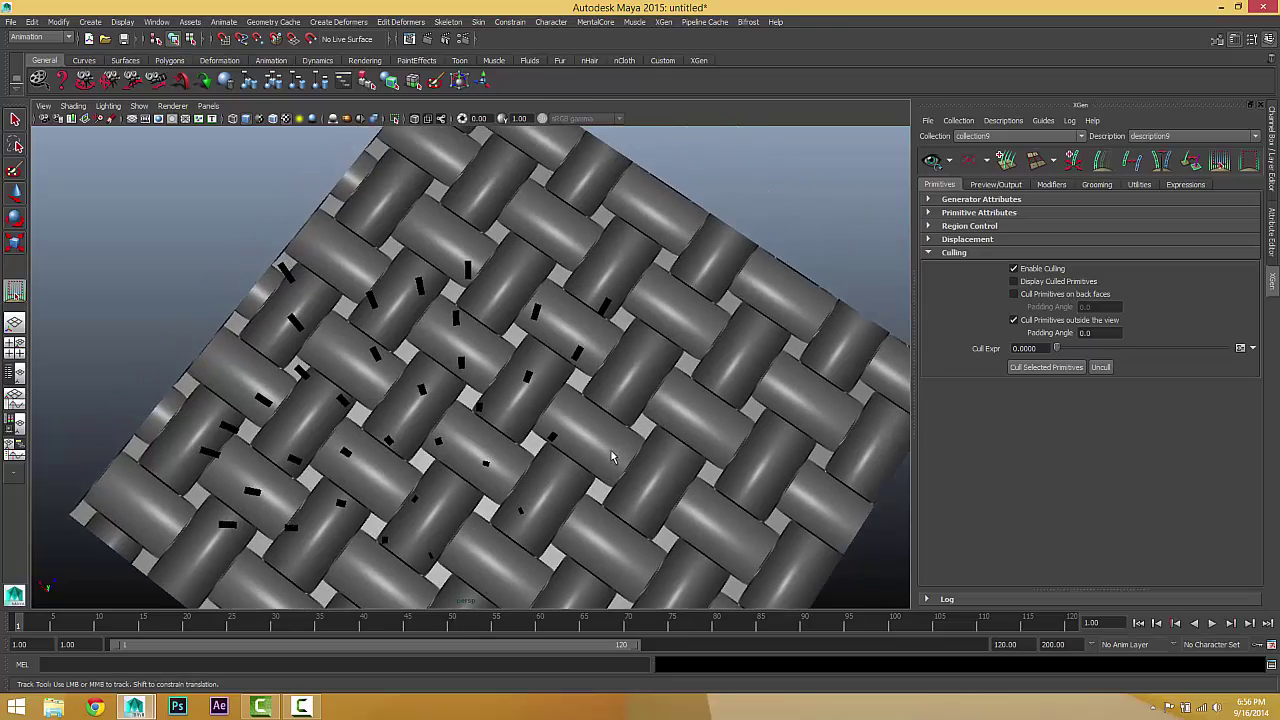
pyautogui.scroll(-5, 516, 258)
pyautogui.keyDown('alt'); pyautogui.moveTo(583, 297); pyautogui.dragTo(437, 306); pyautogui.keyUp('alt')
pyautogui.moveTo(437, 284)
pyautogui.keyDown('alt'); pyautogui.mouseDown(button='middle')
pyautogui.moveTo(431, 254)
pyautogui.moveTo(440, 309)
pyautogui.mouseUp(button='middle'); pyautogui.keyUp('alt')
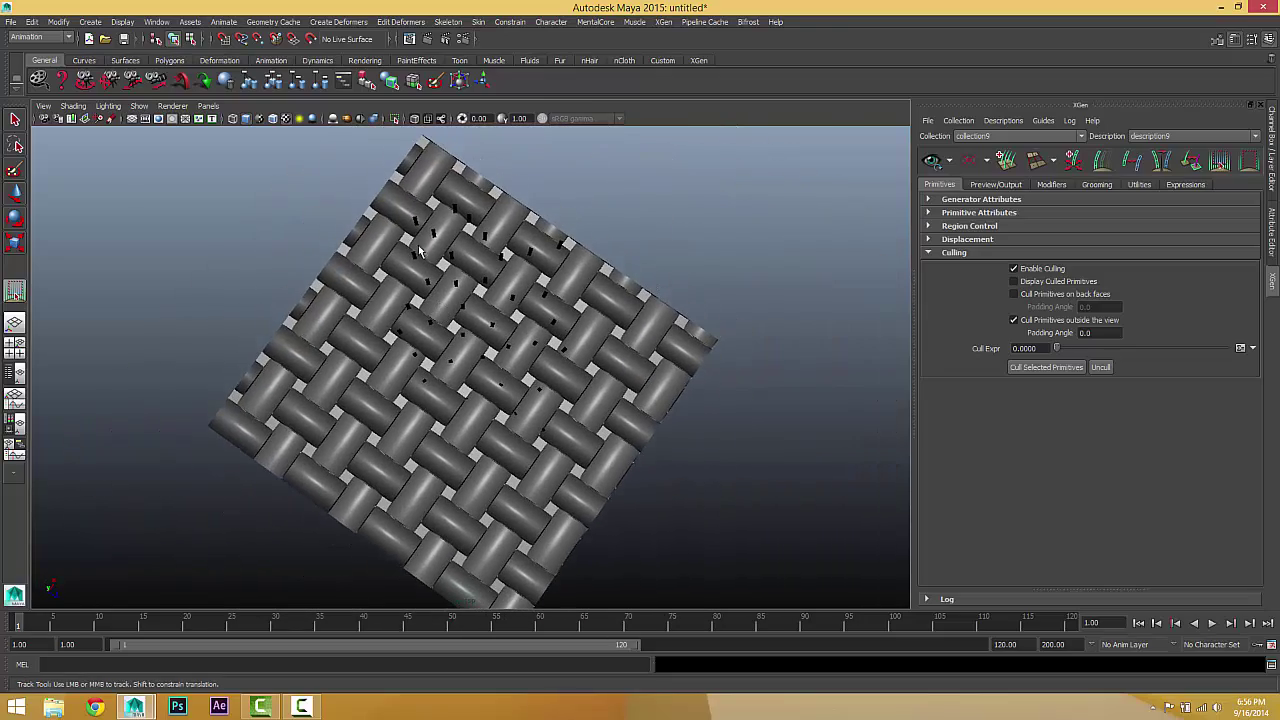
pyautogui.keyDown('alt'); pyautogui.moveTo(465, 233); pyautogui.dragTo(503, 232, button='middle'); pyautogui.keyUp('alt')
pyautogui.keyDown('alt'); pyautogui.moveTo(448, 260); pyautogui.dragTo(484, 288, button='right'); pyautogui.keyUp('alt')
pyautogui.click(1014, 320)
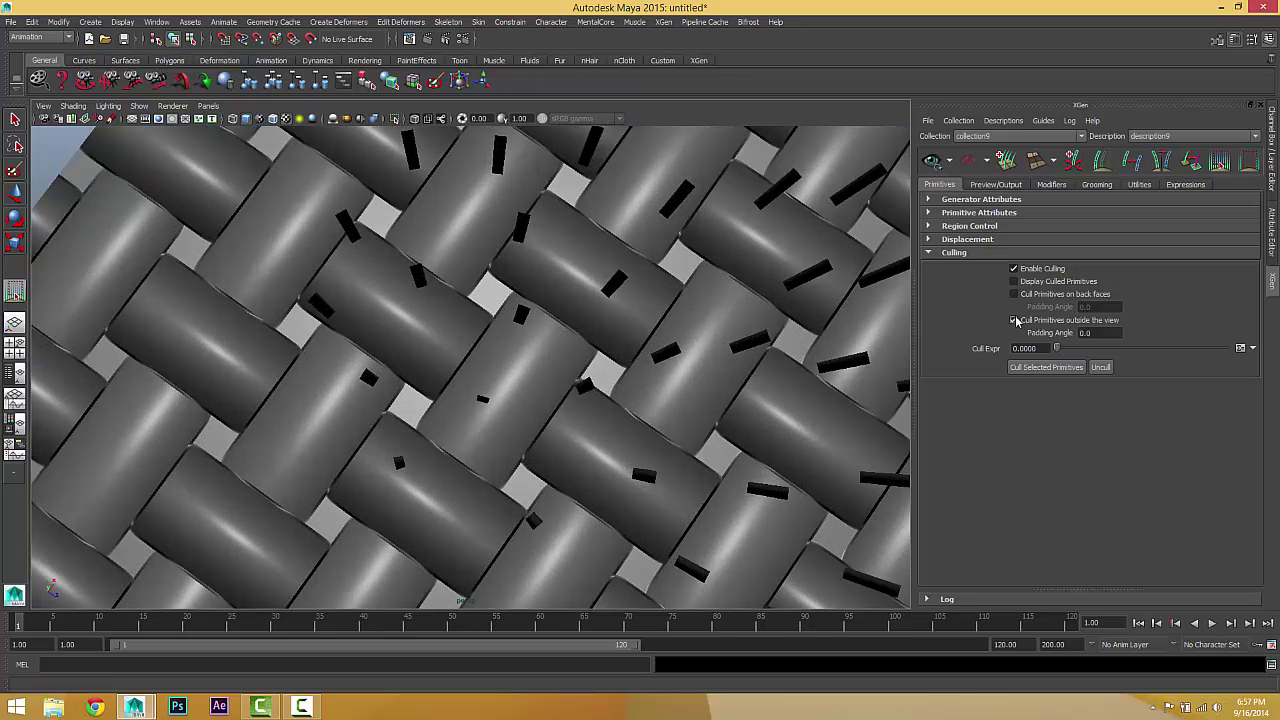
pyautogui.keyDown('alt'); pyautogui.moveTo(760, 380); pyautogui.dragTo(537, 245, button='right'); pyautogui.keyUp('alt')
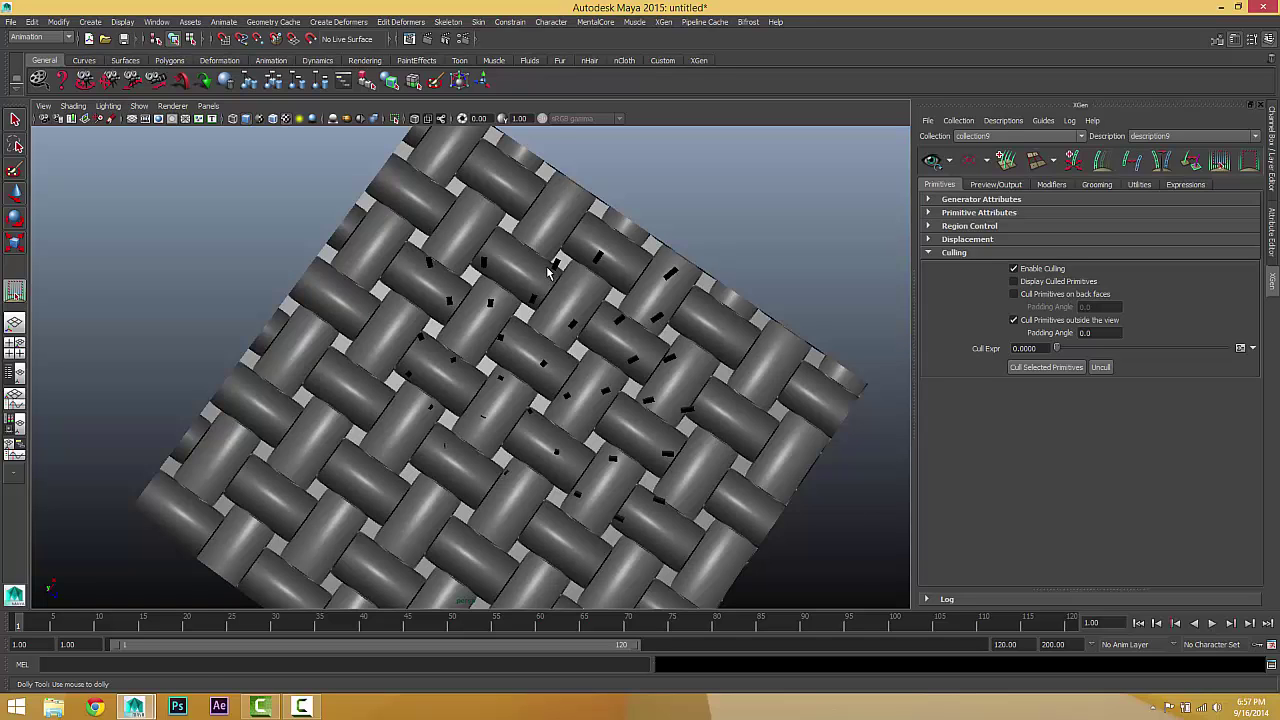
# - Create a polygon sphere beside the cloth-textured plane
pyautogui.keyDown('alt'); pyautogui.moveTo(549, 271); pyautogui.dragTo(560, 300); pyautogui.keyUp('alt')
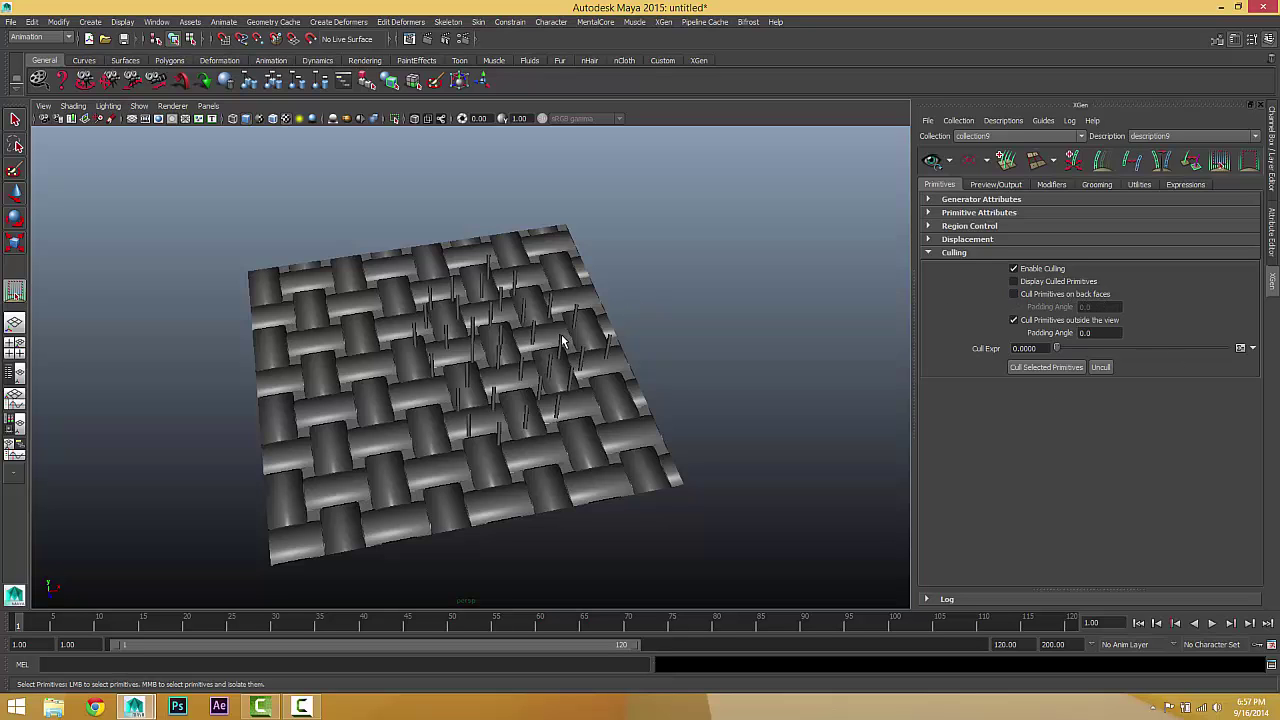
pyautogui.keyDown('alt'); pyautogui.moveTo(500, 340); pyautogui.dragTo(666, 386); pyautogui.keyUp('alt')
pyautogui.click(90, 22)
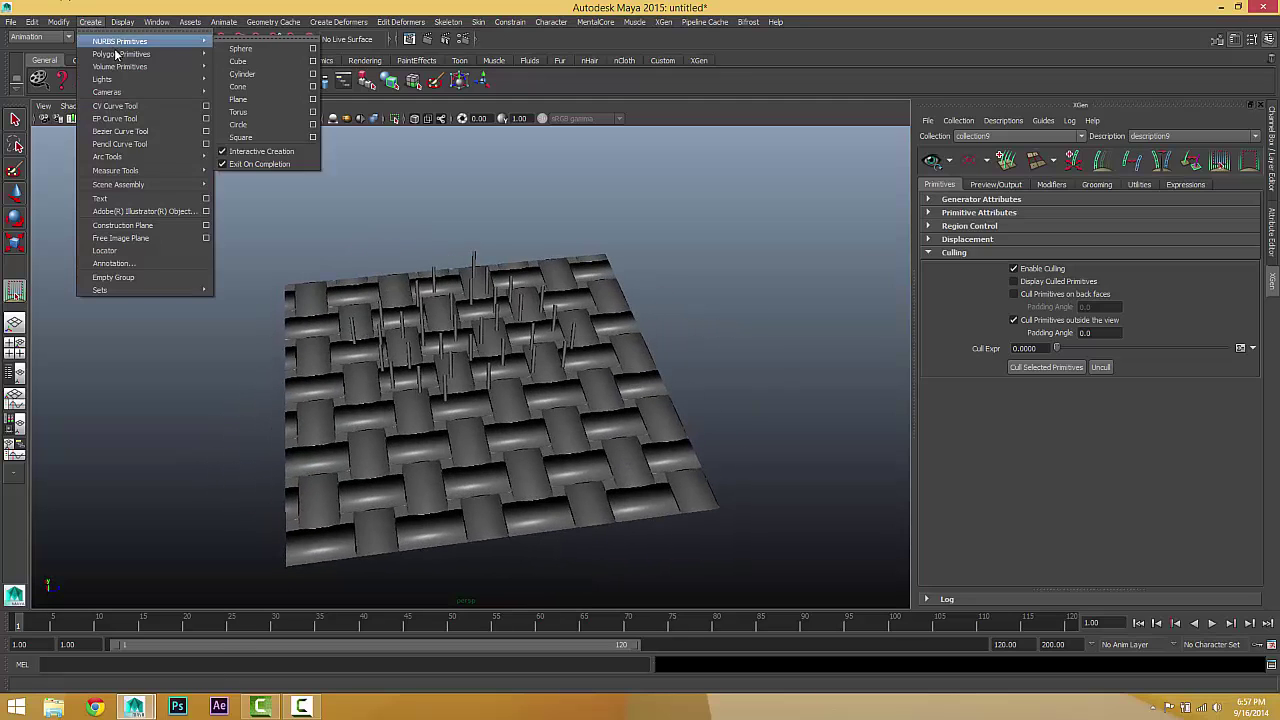
pyautogui.moveTo(116, 54)
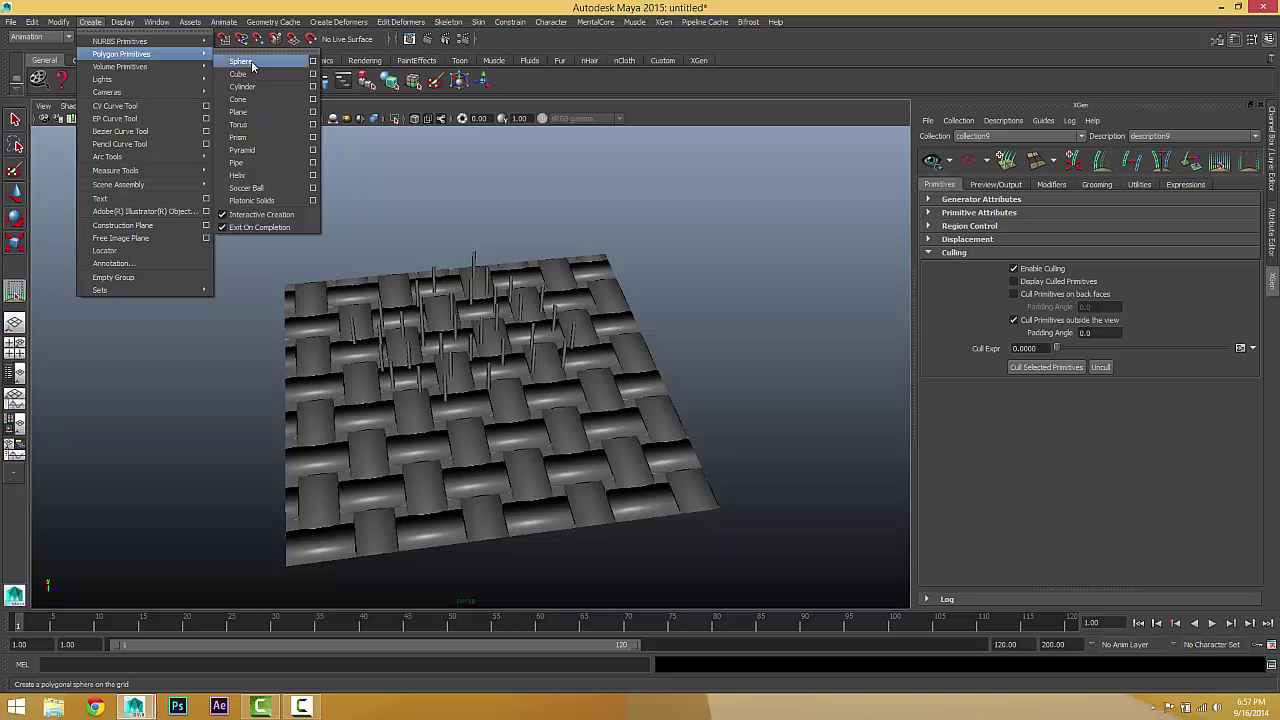
pyautogui.click(251, 62)
pyautogui.scroll(-5, 628, 277)
pyautogui.keyDown('alt'); pyautogui.moveTo(600, 308); pyautogui.dragTo(283, 329, button='middle'); pyautogui.keyUp('alt')
pyautogui.keyDown('alt'); pyautogui.moveTo(468, 355); pyautogui.dragTo(466, 351); pyautogui.keyUp('alt')
pyautogui.moveTo(440, 394); pyautogui.dragTo(455, 349)
pyautogui.keyDown('alt'); pyautogui.moveTo(471, 348); pyautogui.dragTo(565, 303, button='middle'); pyautogui.keyUp('alt')
pyautogui.scroll(2, 549, 320)
pyautogui.keyDown('alt'); pyautogui.moveTo(549, 320); pyautogui.dragTo(548, 355); pyautogui.keyUp('alt')
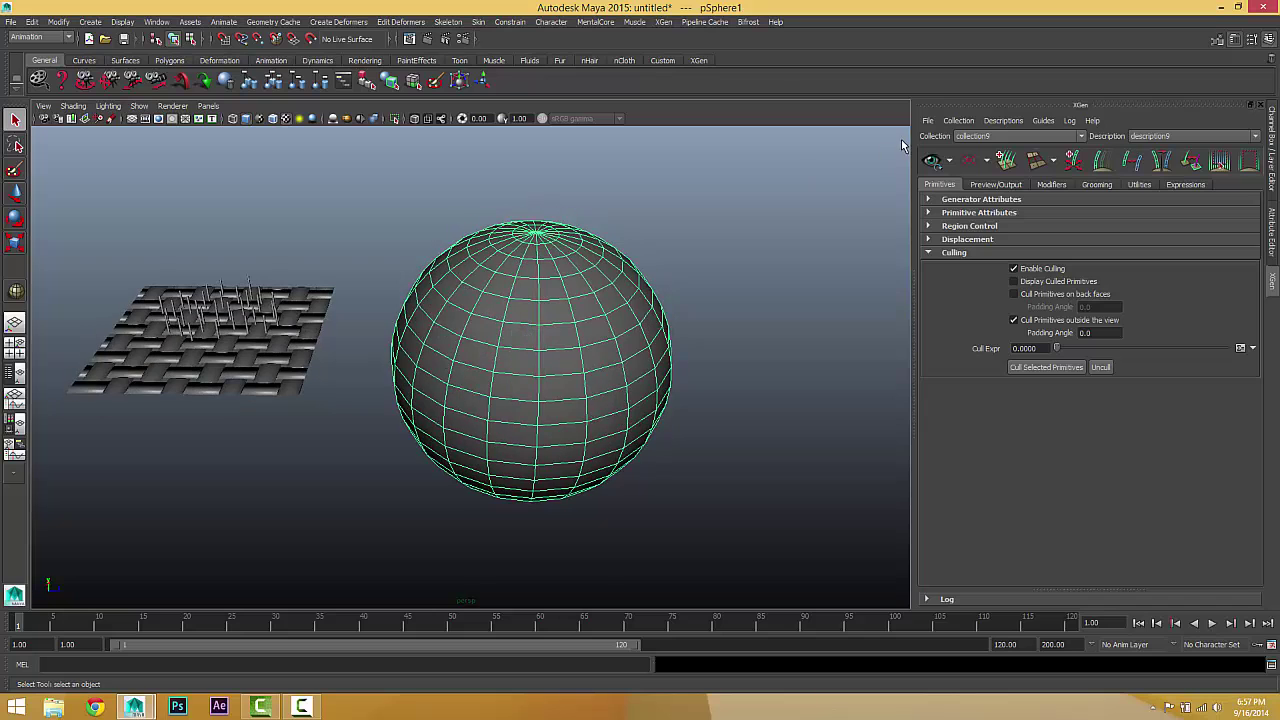
# - Create the XGen description description10 on the sphere in collection9, using splines placed randomly across the surface and attributes controlled by expressions
pyautogui.click(1003, 120)
pyautogui.click(1010, 135)
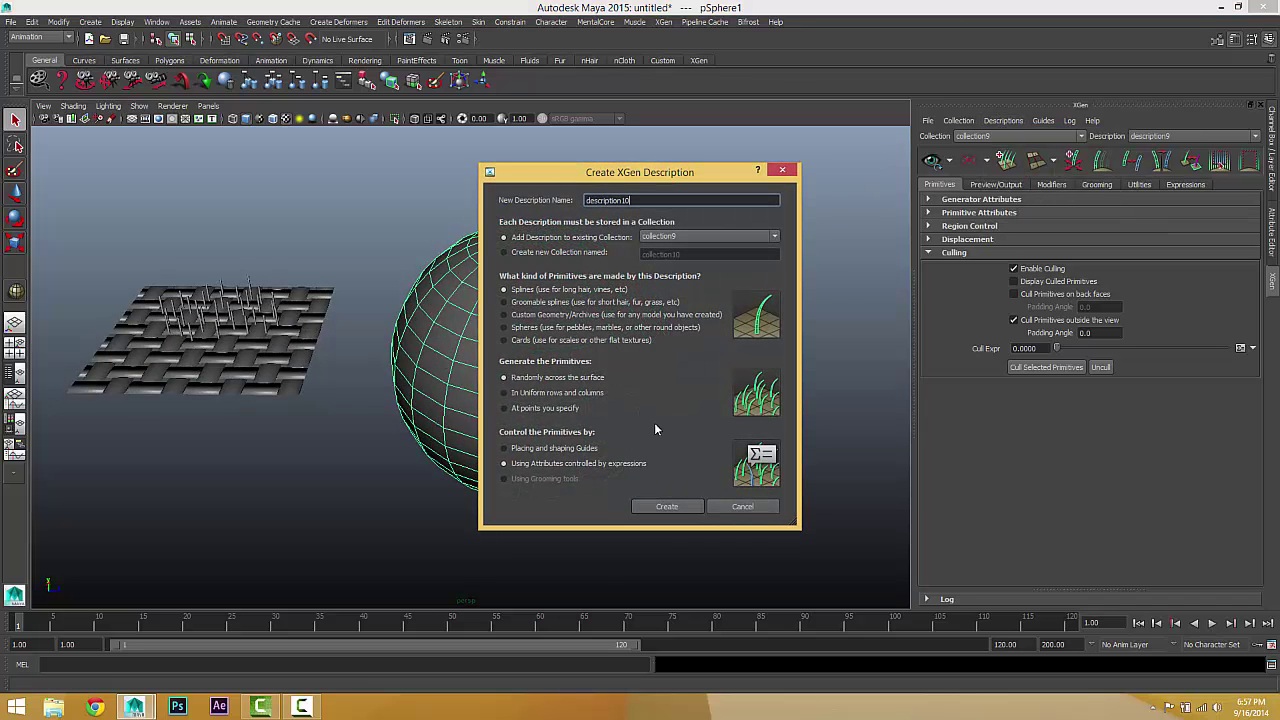
pyautogui.click(664, 506)
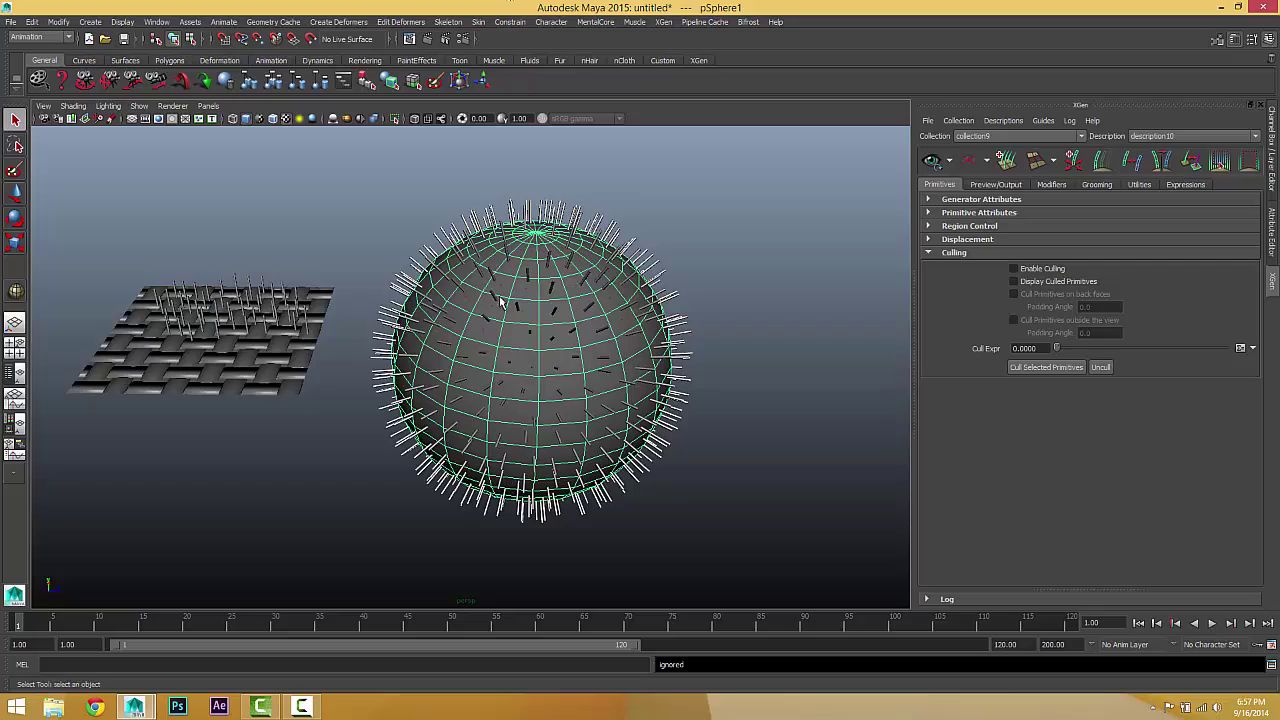
pyautogui.keyDown('alt'); pyautogui.moveTo(562, 434); pyautogui.dragTo(455, 315); pyautogui.keyUp('alt')
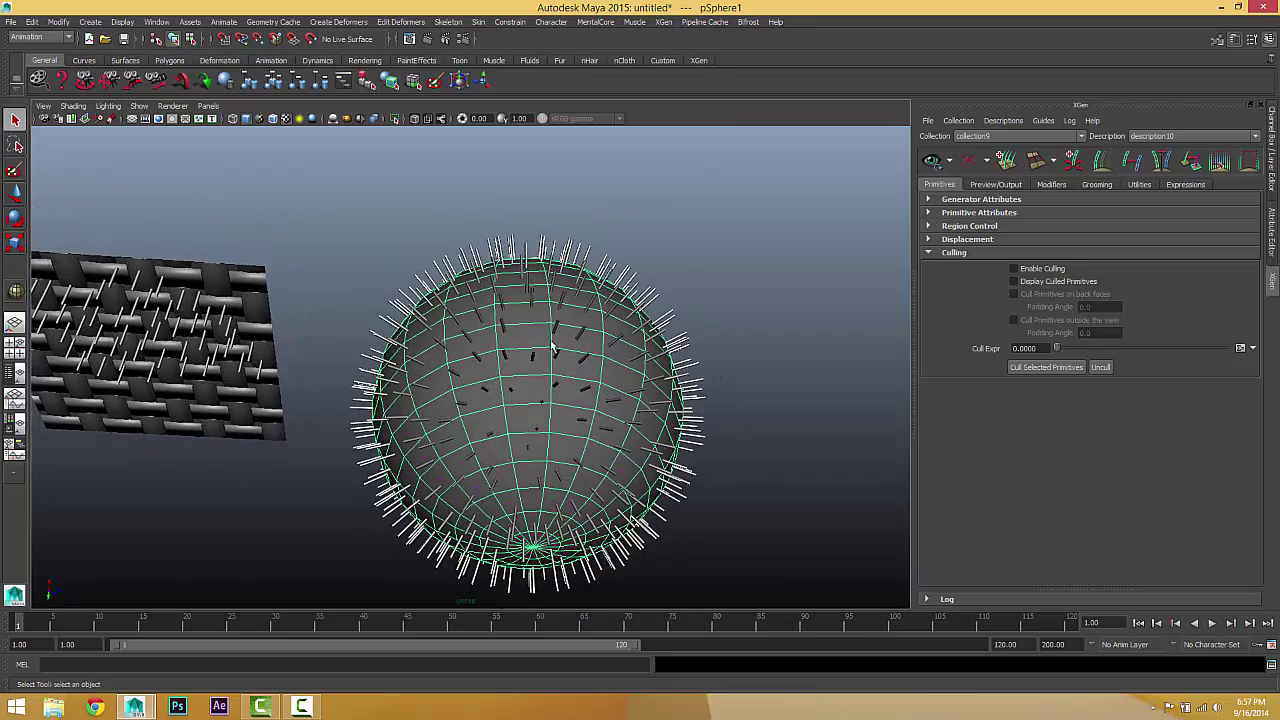
pyautogui.keyDown('alt'); pyautogui.moveTo(552, 345); pyautogui.dragTo(585, 405); pyautogui.keyUp('alt')
# - Enable culling for the sphere's description and cull its primitives on back faces
pyautogui.click(1013, 268)
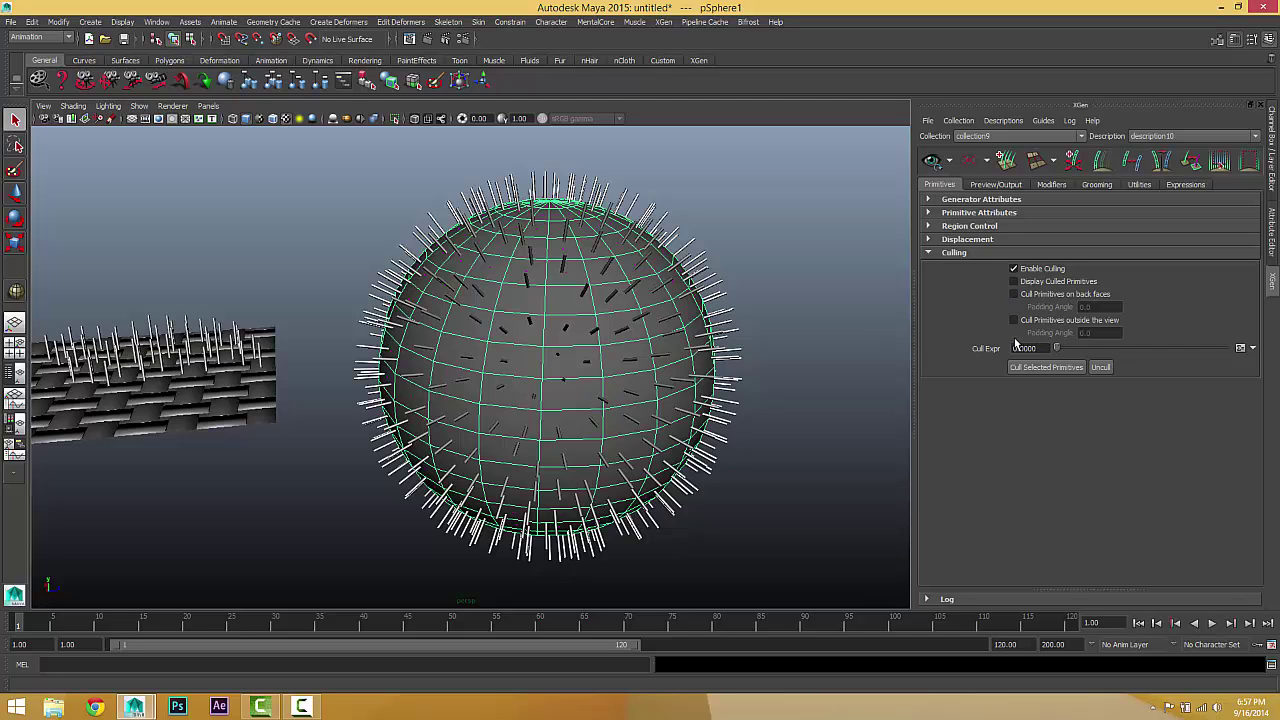
pyautogui.click(1014, 297)
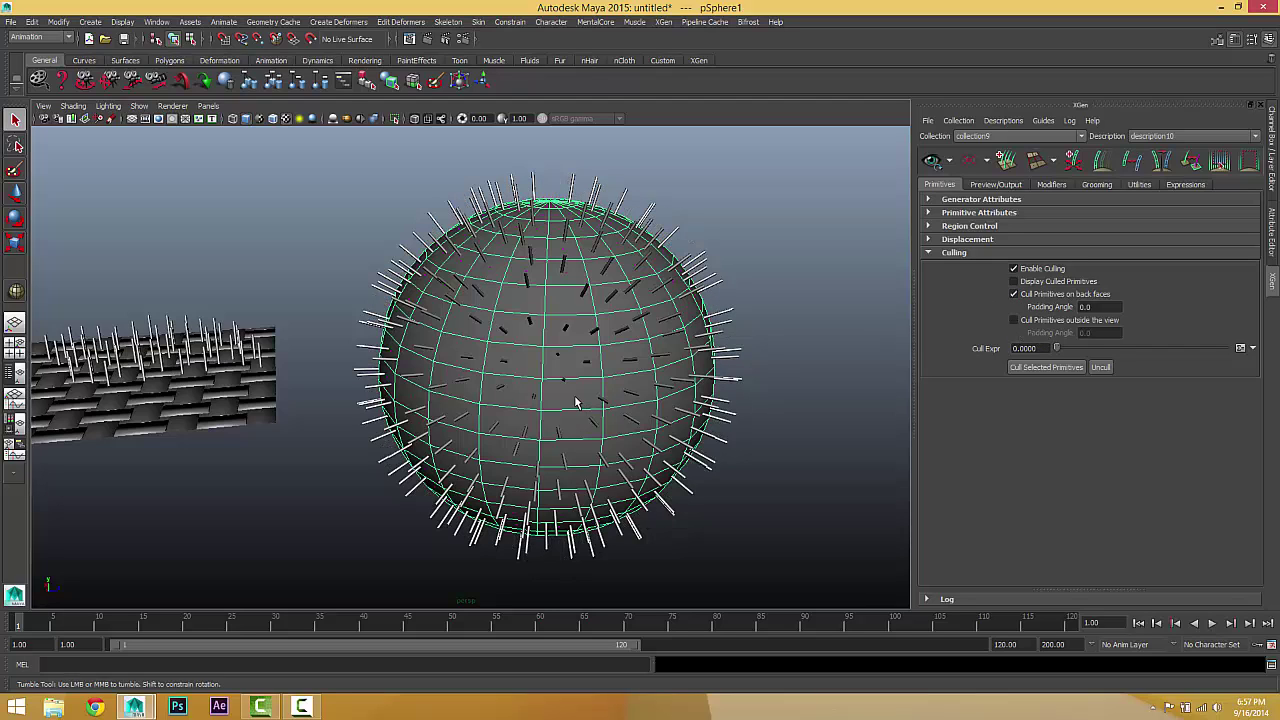
pyautogui.keyDown('alt'); pyautogui.moveTo(590, 410); pyautogui.dragTo(521, 445); pyautogui.keyUp('alt')
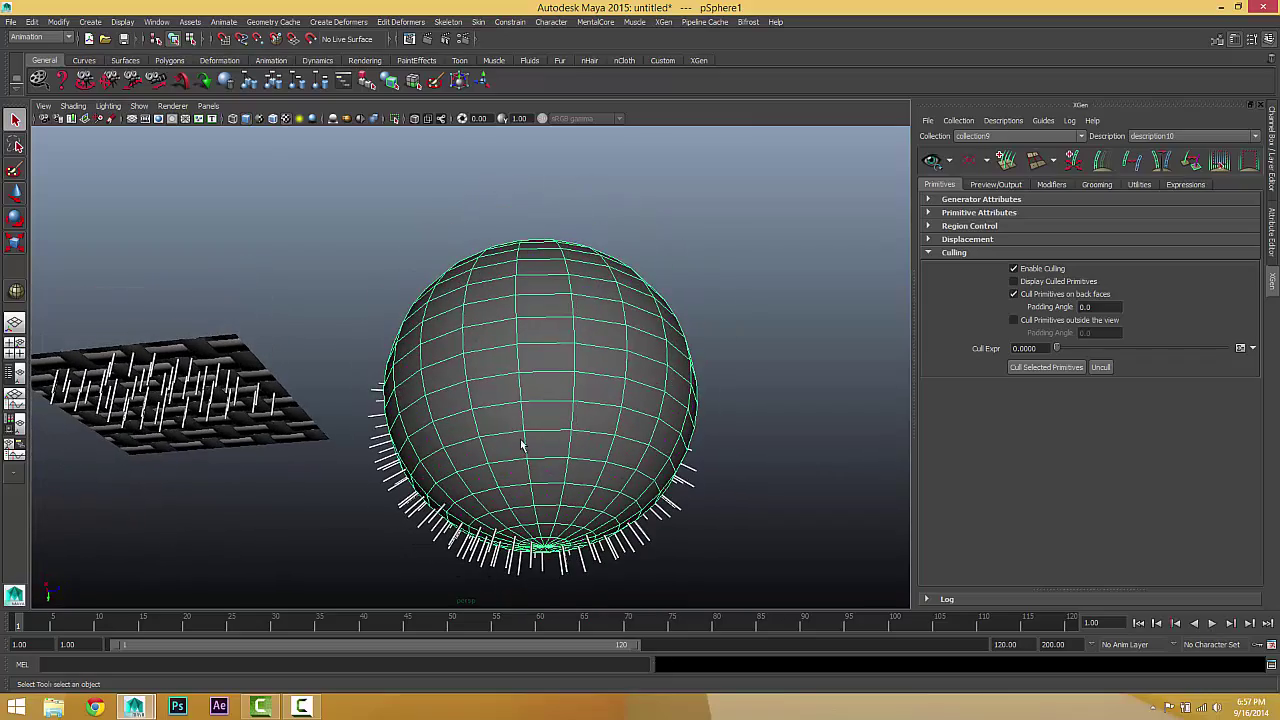
pyautogui.keyDown('alt'); pyautogui.moveTo(597, 433); pyautogui.dragTo(853, 219); pyautogui.keyUp('alt')
# - Turn on the display of culled primitives and toggle back-face culling off and on to compare the sphere from several angles
pyautogui.click(1014, 282)
pyautogui.keyDown('alt'); pyautogui.moveTo(655, 328); pyautogui.dragTo(541, 338); pyautogui.keyUp('alt')
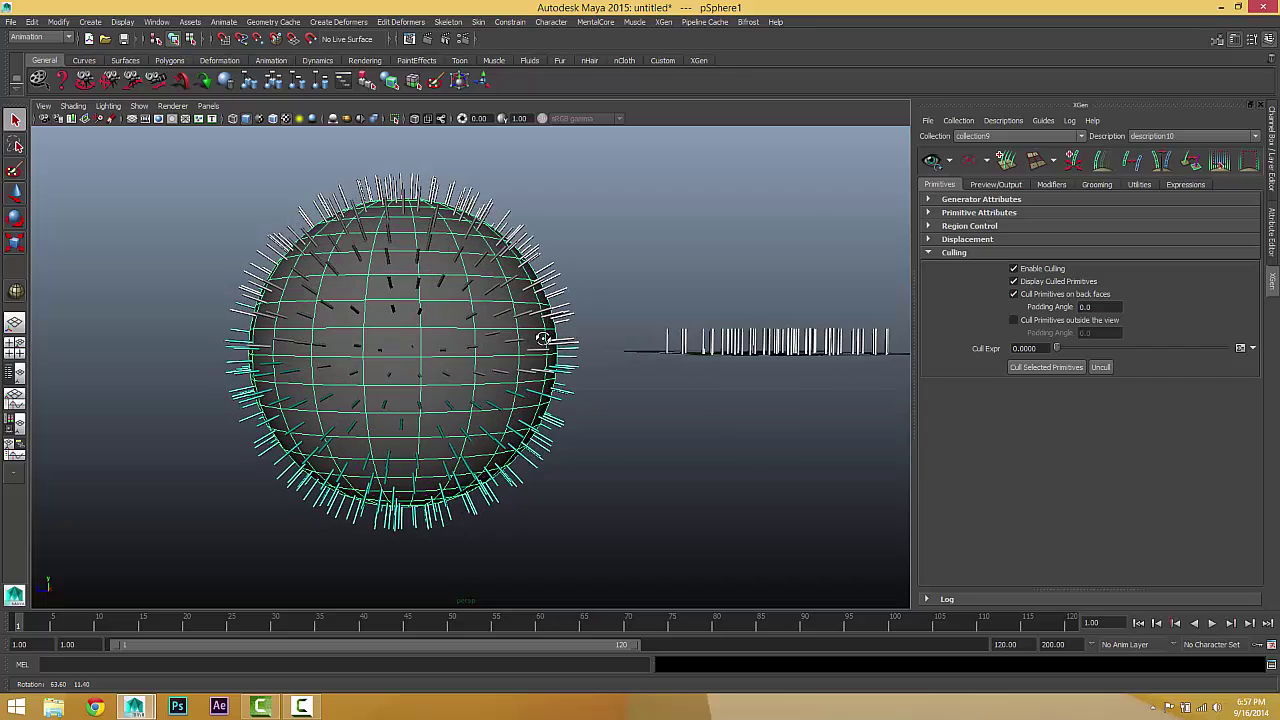
pyautogui.click(1016, 295)
pyautogui.click(1016, 295)
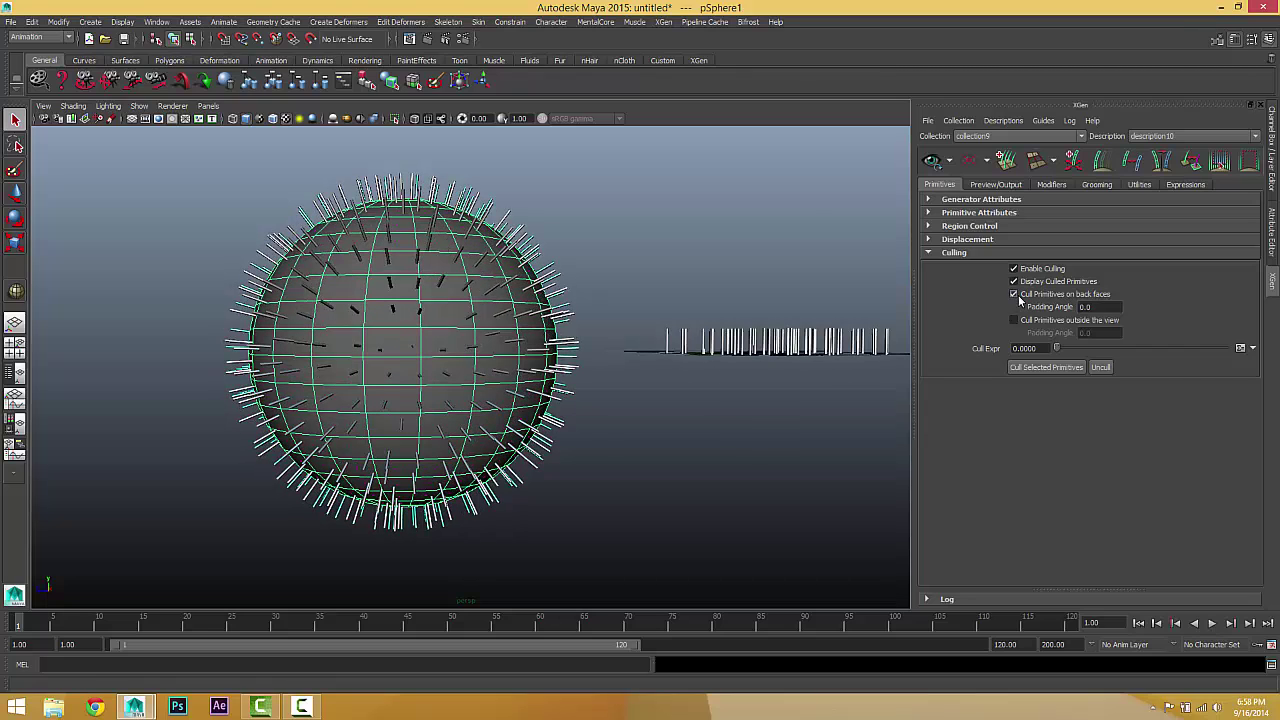
pyautogui.keyDown('alt'); pyautogui.moveTo(492, 340); pyautogui.dragTo(720, 360); pyautogui.keyUp('alt')
pyautogui.keyDown('alt'); pyautogui.moveTo(432, 357); pyautogui.dragTo(840, 362); pyautogui.keyUp('alt')
pyautogui.click(1014, 294)
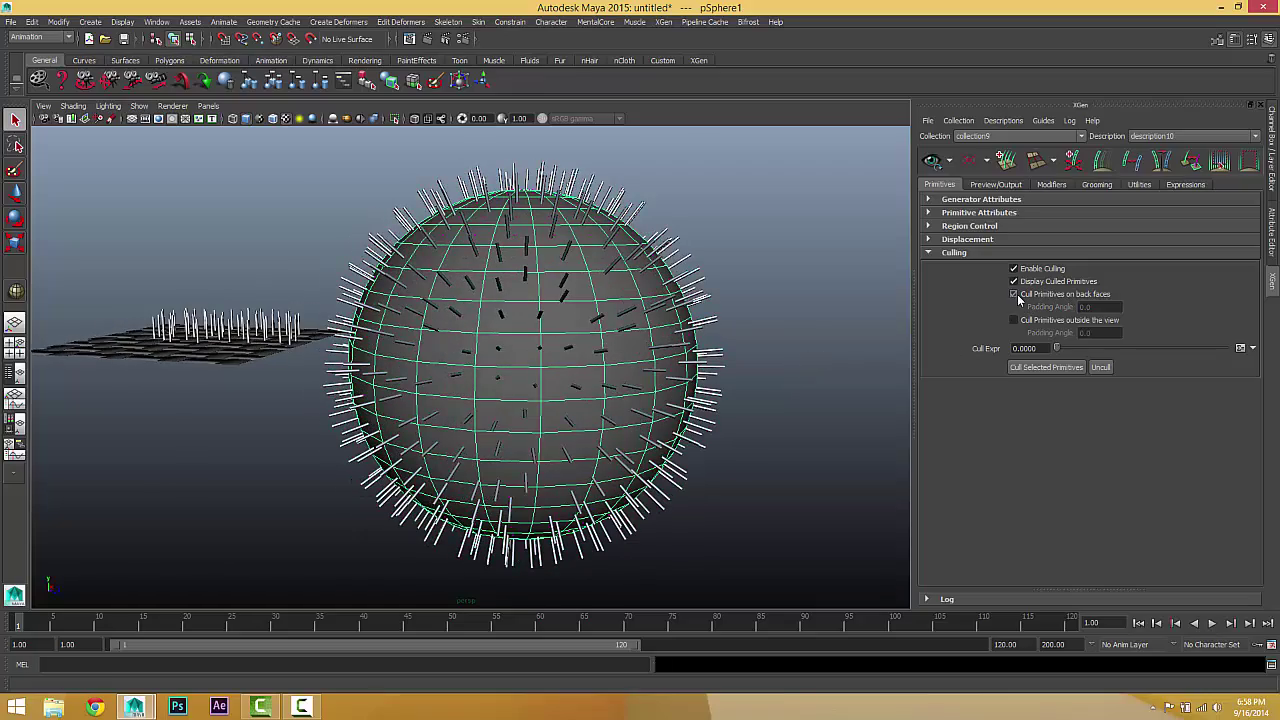
pyautogui.keyDown('alt'); pyautogui.moveTo(571, 377); pyautogui.dragTo(650, 360); pyautogui.keyUp('alt')
pyautogui.keyDown('alt'); pyautogui.moveTo(672, 452); pyautogui.dragTo(880, 480); pyautogui.keyUp('alt')
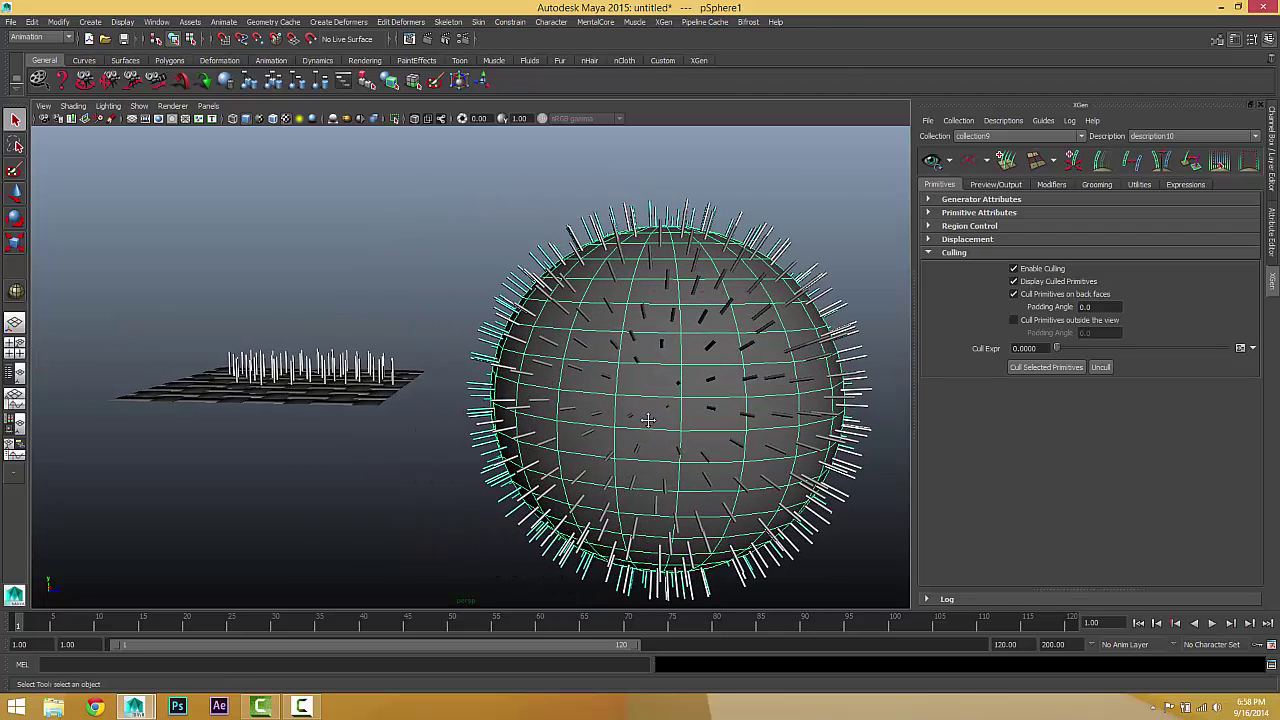
pyautogui.keyDown('alt'); pyautogui.moveTo(648, 420); pyautogui.dragTo(409, 413, button='middle'); pyautogui.keyUp('alt')
# - Inspect the Cull Expr setting and examine which primitives are culled on back faces from all around the sphere
pyautogui.doubleClick(1022, 348)
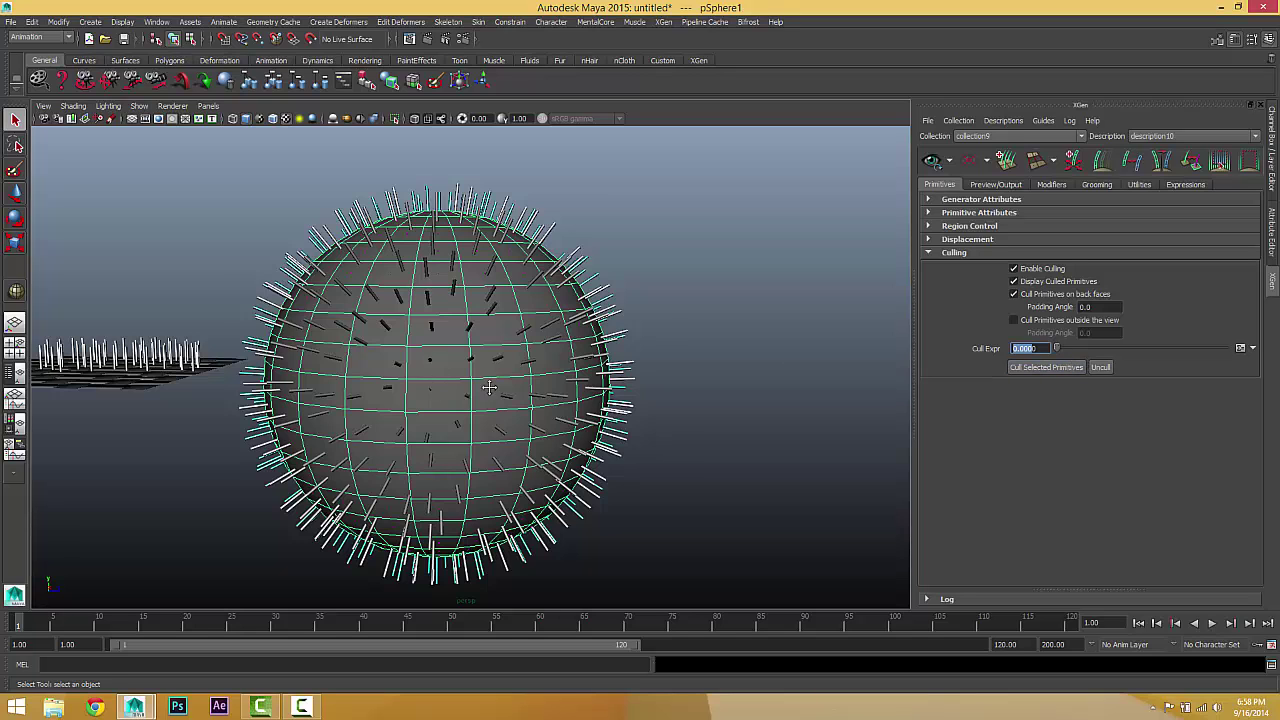
pyautogui.keyDown('alt'); pyautogui.moveTo(486, 380); pyautogui.dragTo(600, 270, button='middle'); pyautogui.keyUp('alt')
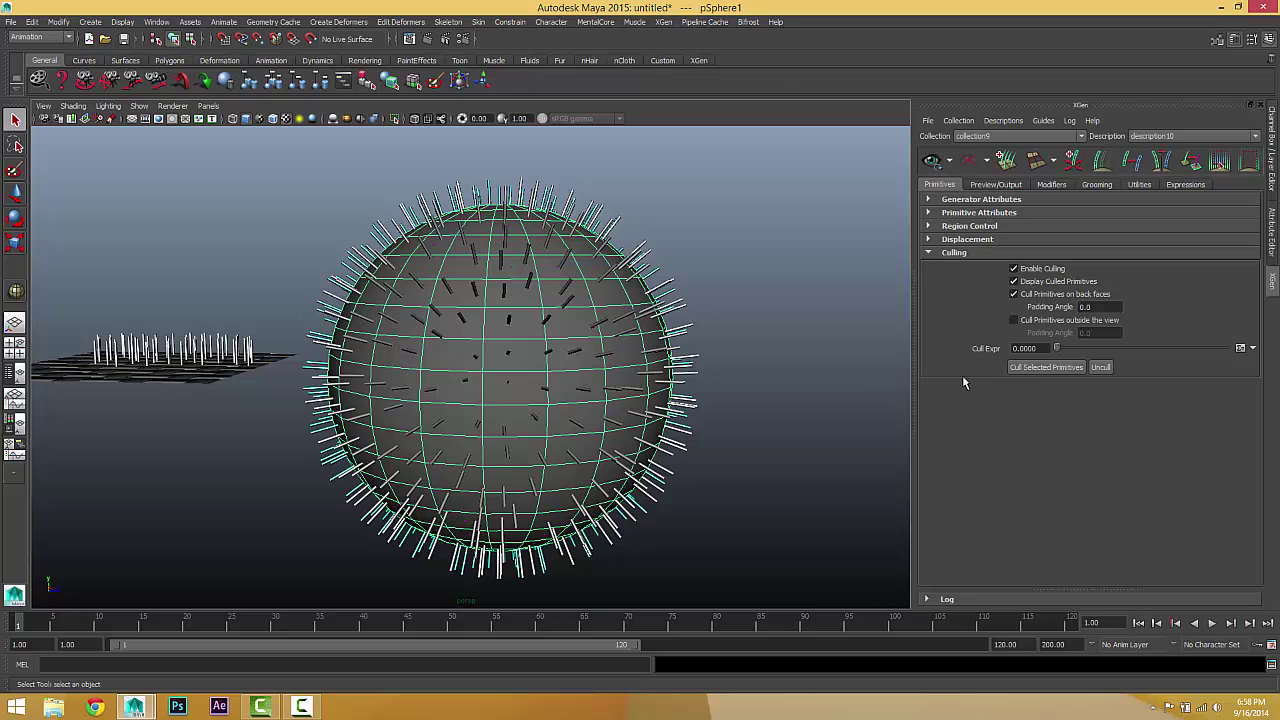
pyautogui.keyDown('alt'); pyautogui.moveTo(729, 378); pyautogui.dragTo(893, 346, button='middle'); pyautogui.keyUp('alt')
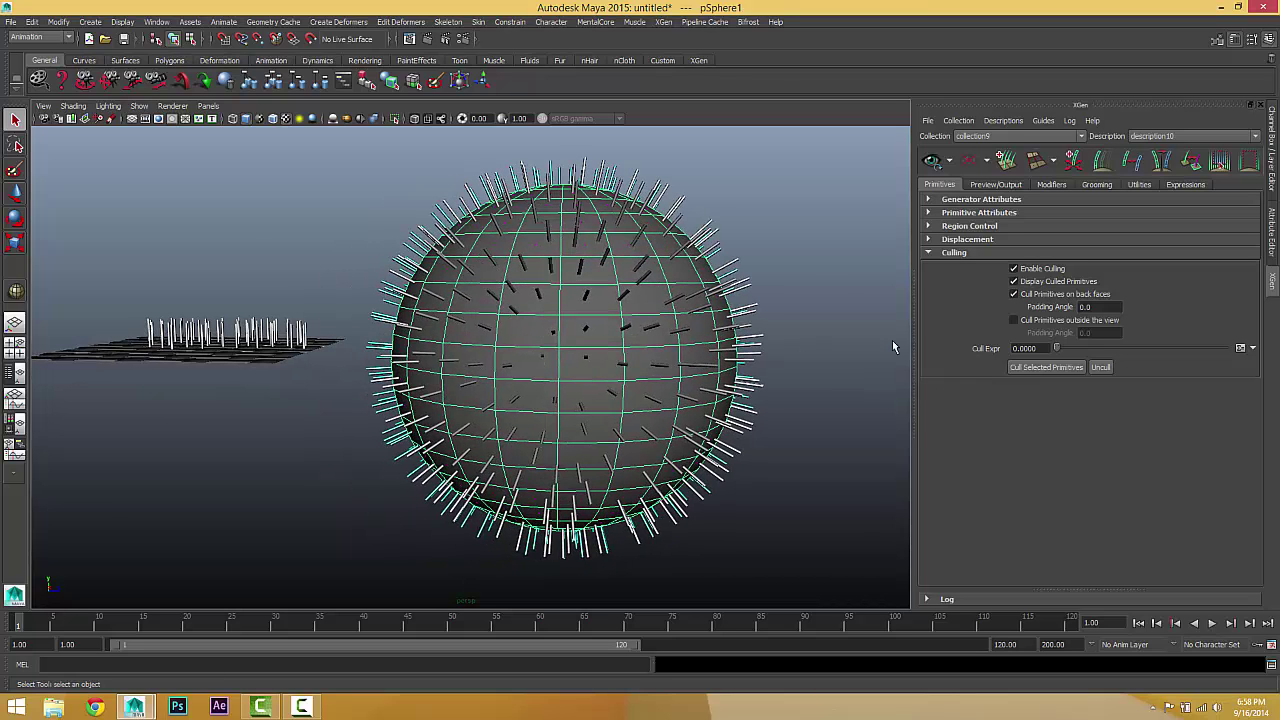
pyautogui.click(1251, 350)
pyautogui.keyDown('alt'); pyautogui.moveTo(570, 450); pyautogui.dragTo(616, 456); pyautogui.keyUp('alt')
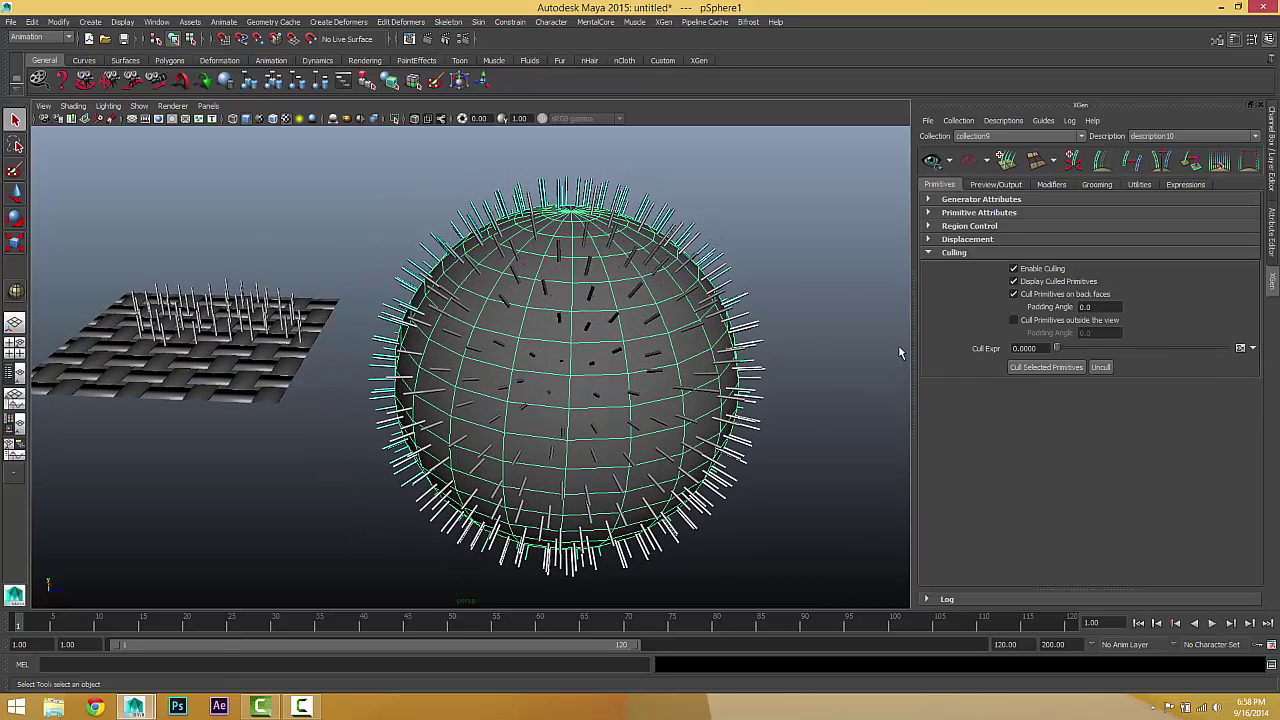
pyautogui.keyDown('alt'); pyautogui.moveTo(762, 398); pyautogui.dragTo(785, 344); pyautogui.keyUp('alt')
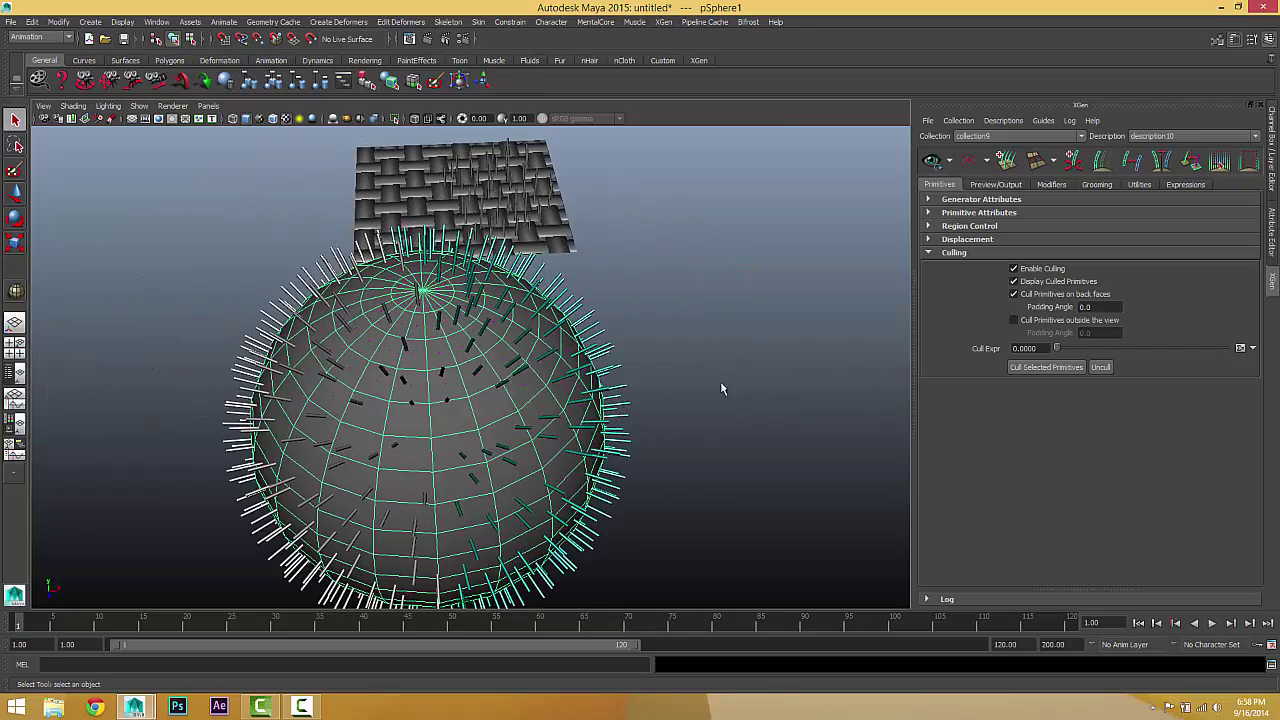
pyautogui.keyDown('alt'); pyautogui.moveTo(721, 388); pyautogui.dragTo(772, 349); pyautogui.keyUp('alt')
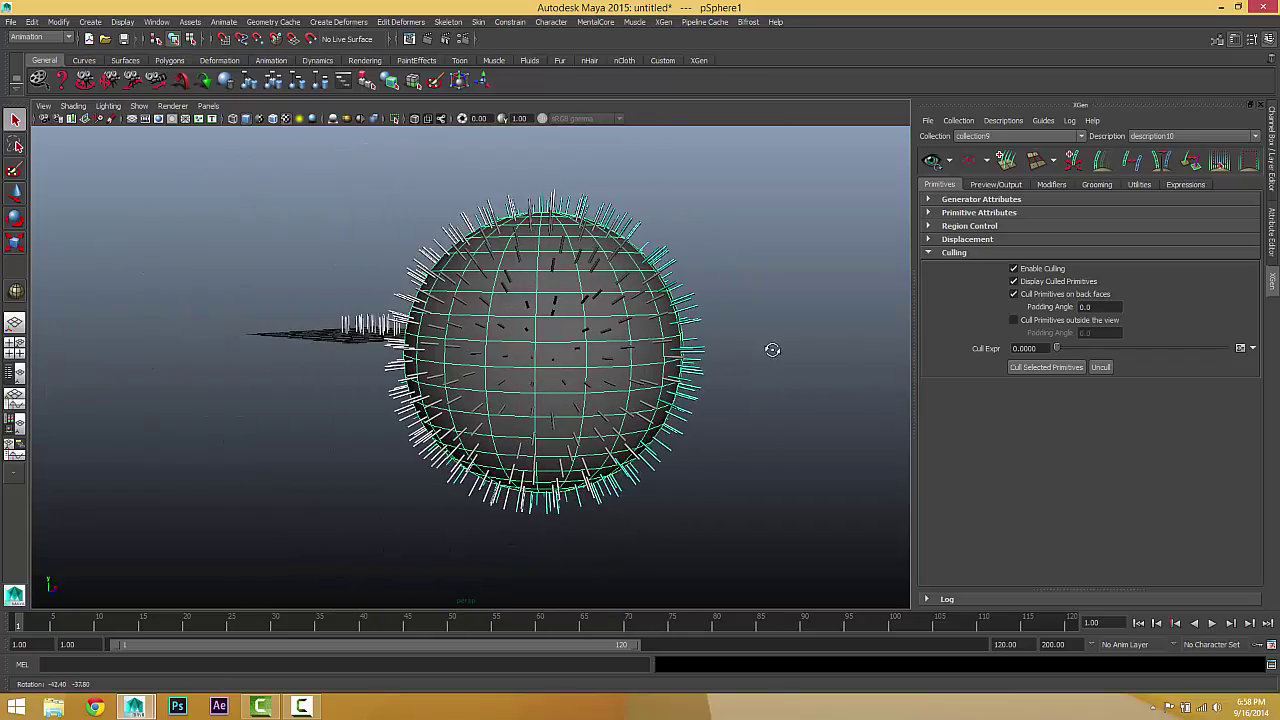
pyautogui.keyDown('alt'); pyautogui.moveTo(692, 380); pyautogui.dragTo(826, 398, button='right'); pyautogui.keyUp('alt')
pyautogui.keyDown('alt'); pyautogui.moveTo(696, 400); pyautogui.dragTo(656, 412, button='middle'); pyautogui.keyUp('alt')
pyautogui.scroll(-3, 661, 410)
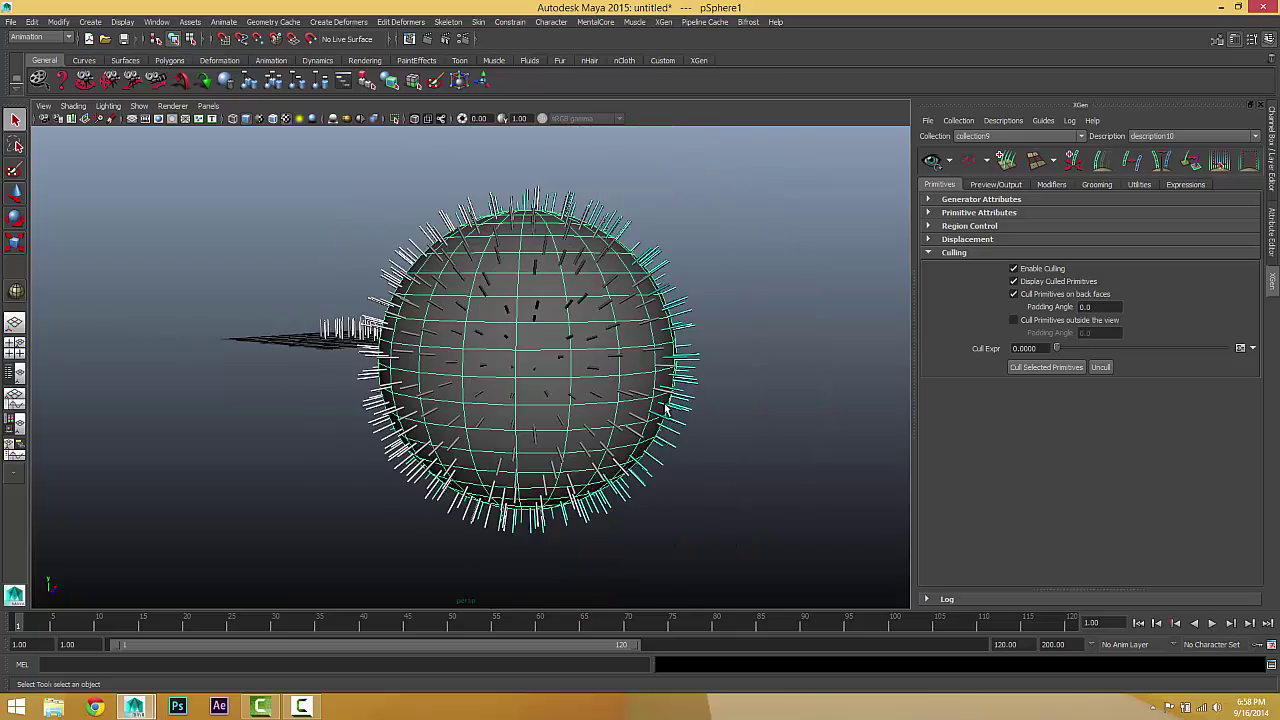
pyautogui.keyDown('alt'); pyautogui.moveTo(665, 408); pyautogui.dragTo(696, 421); pyautogui.keyUp('alt')
pyautogui.keyDown('alt'); pyautogui.moveTo(590, 380); pyautogui.dragTo(760, 365); pyautogui.keyUp('alt')
# - Apply Uncull to the sphere's description, then select the primitives around the sphere with the Select Primitives tool
pyautogui.click(1101, 367)
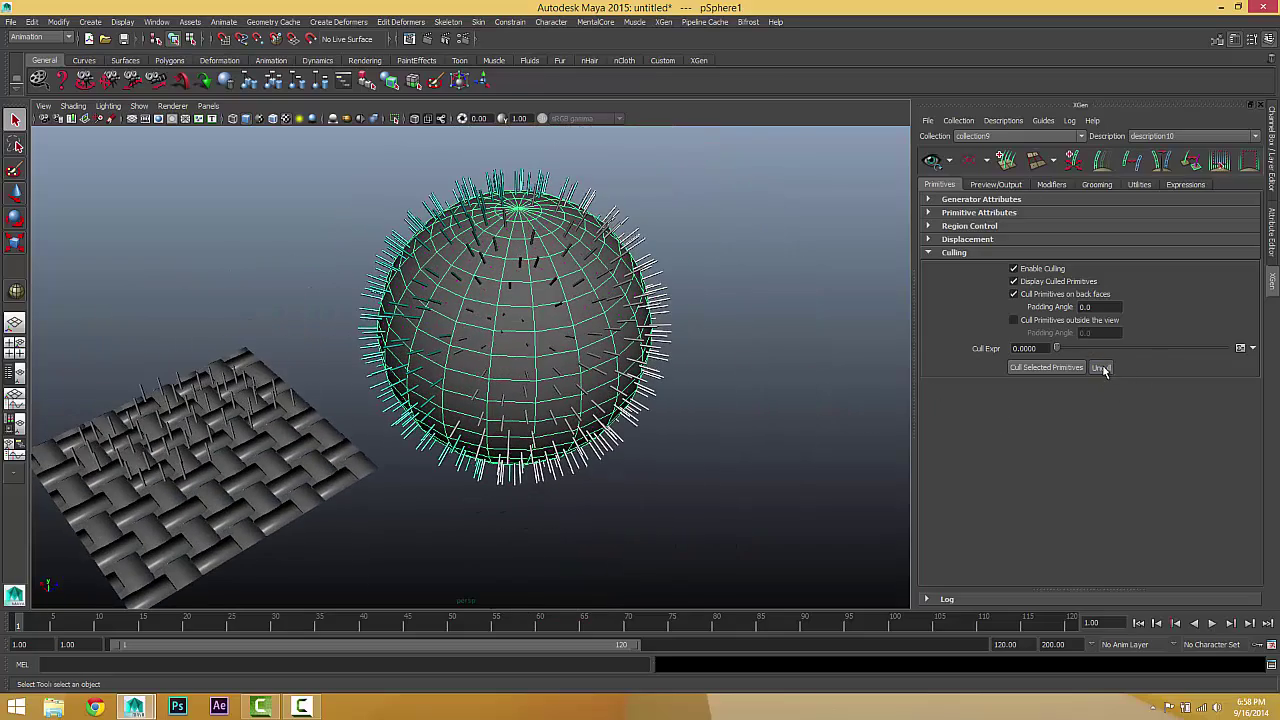
pyautogui.keyDown('alt'); pyautogui.moveTo(638, 362); pyautogui.dragTo(682, 351); pyautogui.keyUp('alt')
pyautogui.keyDown('alt'); pyautogui.moveTo(637, 330); pyautogui.dragTo(686, 326, button='middle'); pyautogui.keyUp('alt')
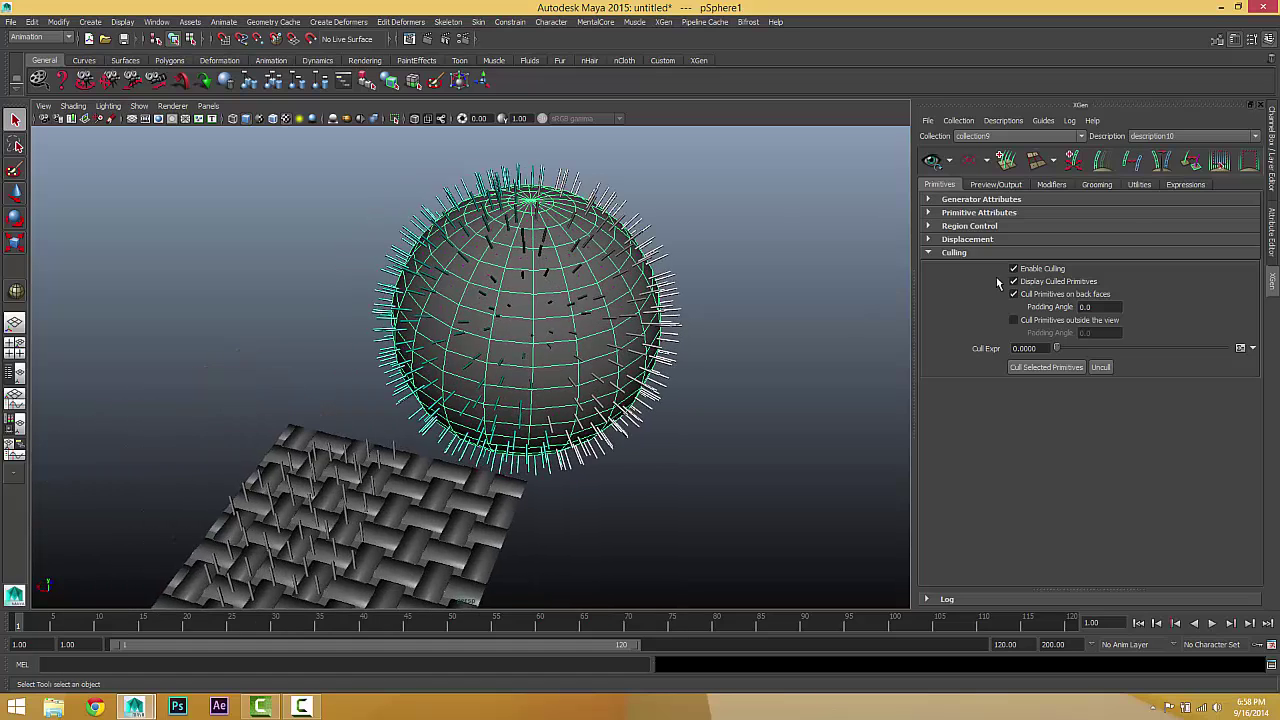
pyautogui.click(1219, 166)
pyautogui.keyDown('alt'); pyautogui.moveTo(801, 277); pyautogui.dragTo(664, 265, button='right'); pyautogui.keyUp('alt')
pyautogui.moveTo(773, 262); pyautogui.dragTo(386, 462)
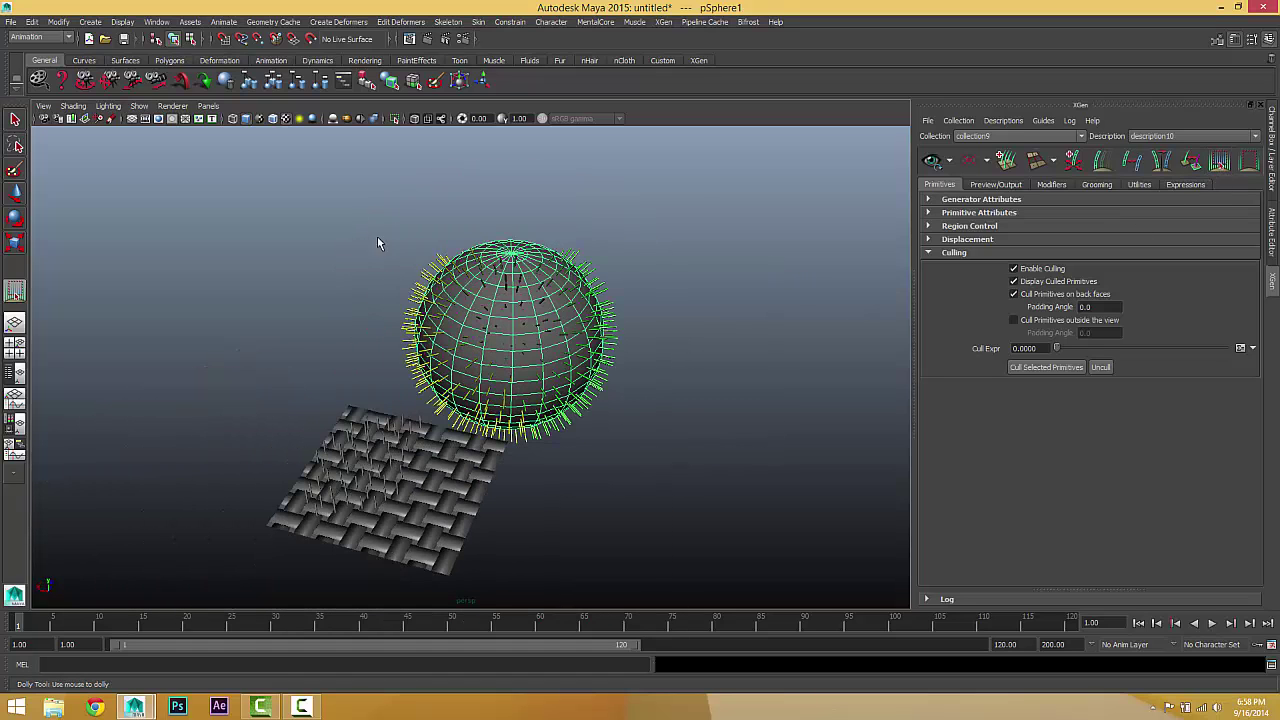
pyautogui.moveTo(360, 226); pyautogui.dragTo(697, 528)
pyautogui.keyDown('alt'); pyautogui.moveTo(698, 536); pyautogui.dragTo(686, 471, button='middle'); pyautogui.keyUp('alt')
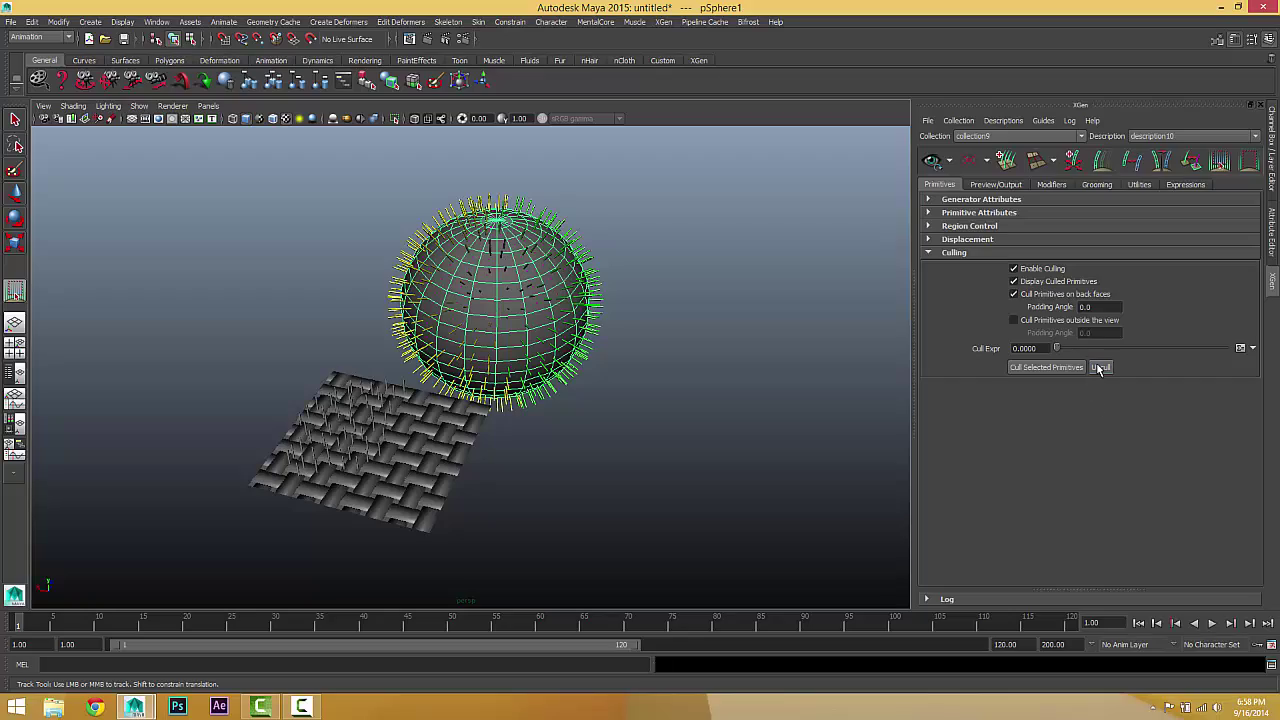
pyautogui.keyDown('alt'); pyautogui.moveTo(590, 400); pyautogui.dragTo(830, 400); pyautogui.keyUp('alt')
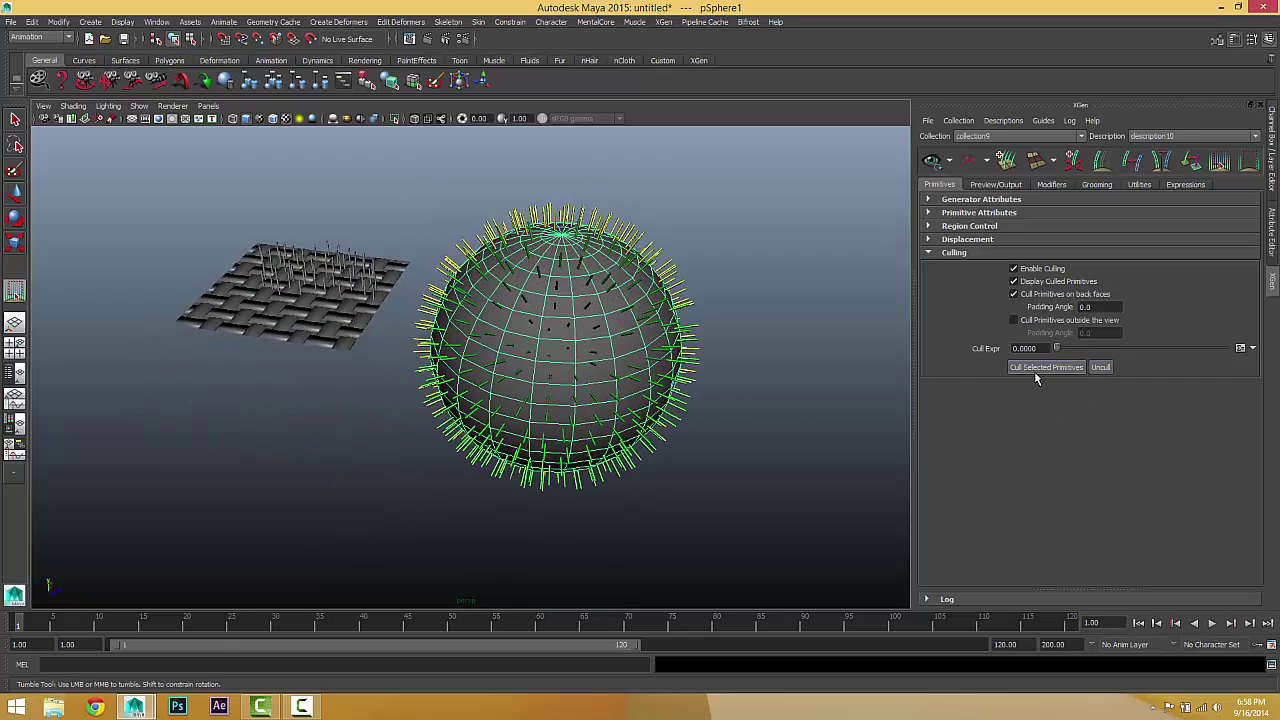
# - Cull the selected primitives on the sphere and uncull them again
pyautogui.click(1034, 368)
pyautogui.click(1099, 368)
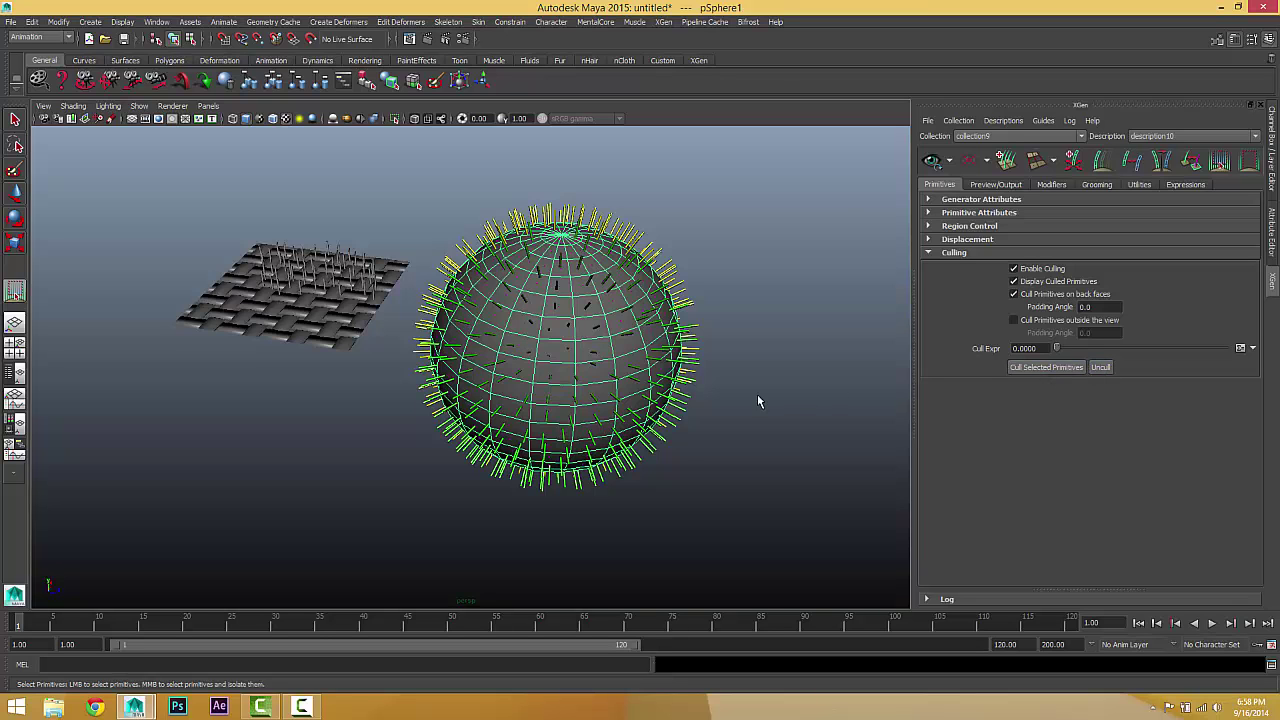
pyautogui.moveTo(757, 400)
pyautogui.keyDown('alt'); pyautogui.mouseDown()
pyautogui.moveTo(709, 397)
pyautogui.moveTo(720, 443)
pyautogui.moveTo(740, 418)
pyautogui.mouseUp(); pyautogui.keyUp('alt')
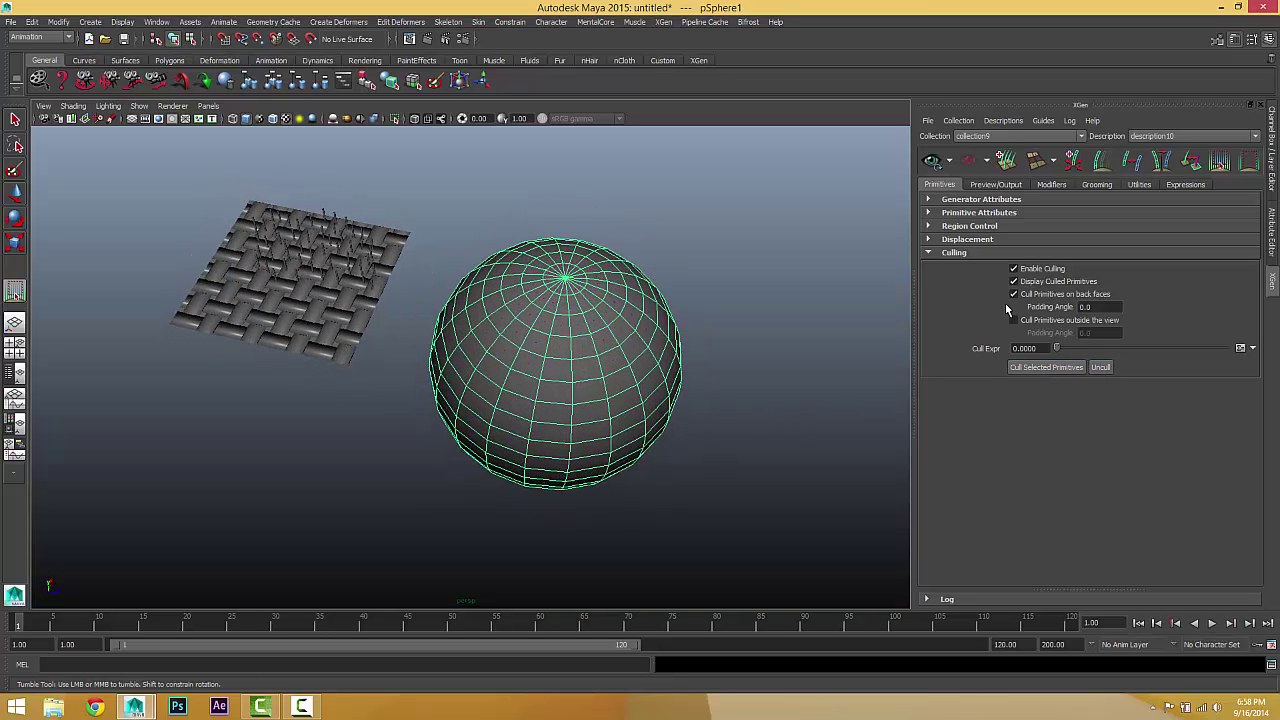
# - Turn off culling on back faces and cull the selected primitives along one side of the sphere
pyautogui.click(1014, 295)
pyautogui.keyDown('alt'); pyautogui.moveTo(903, 320); pyautogui.dragTo(817, 258); pyautogui.keyUp('alt')
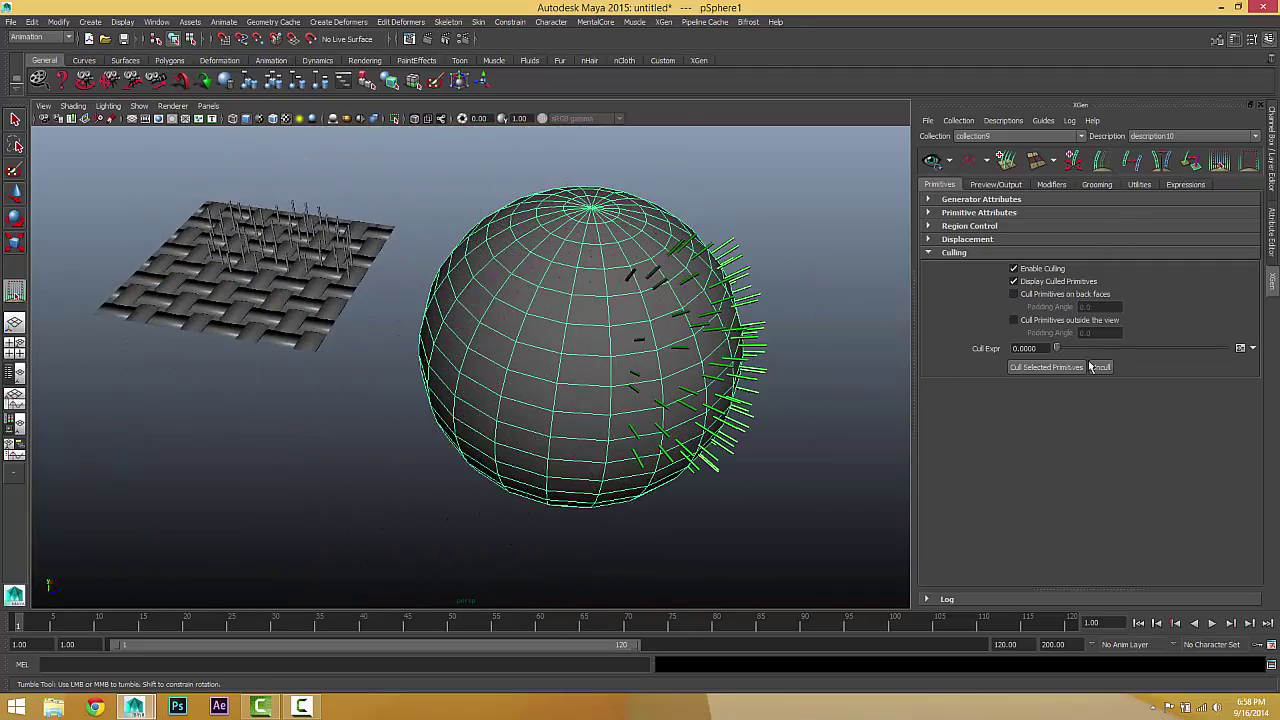
pyautogui.click(1048, 368)
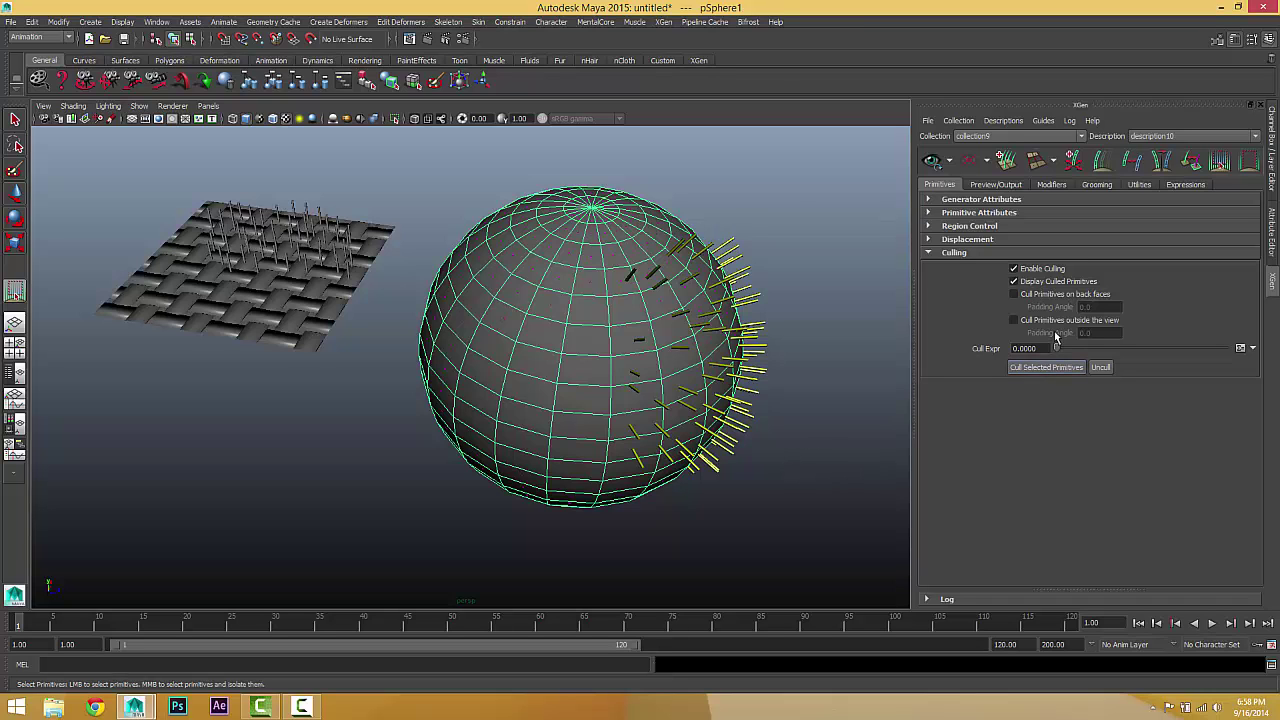
# - Switch the display of culled primitives off and on again to compare the culled side of the sphere
pyautogui.click(1016, 283)
pyautogui.keyDown('alt'); pyautogui.moveTo(771, 443); pyautogui.dragTo(808, 450); pyautogui.keyUp('alt')
pyautogui.click(1014, 282)
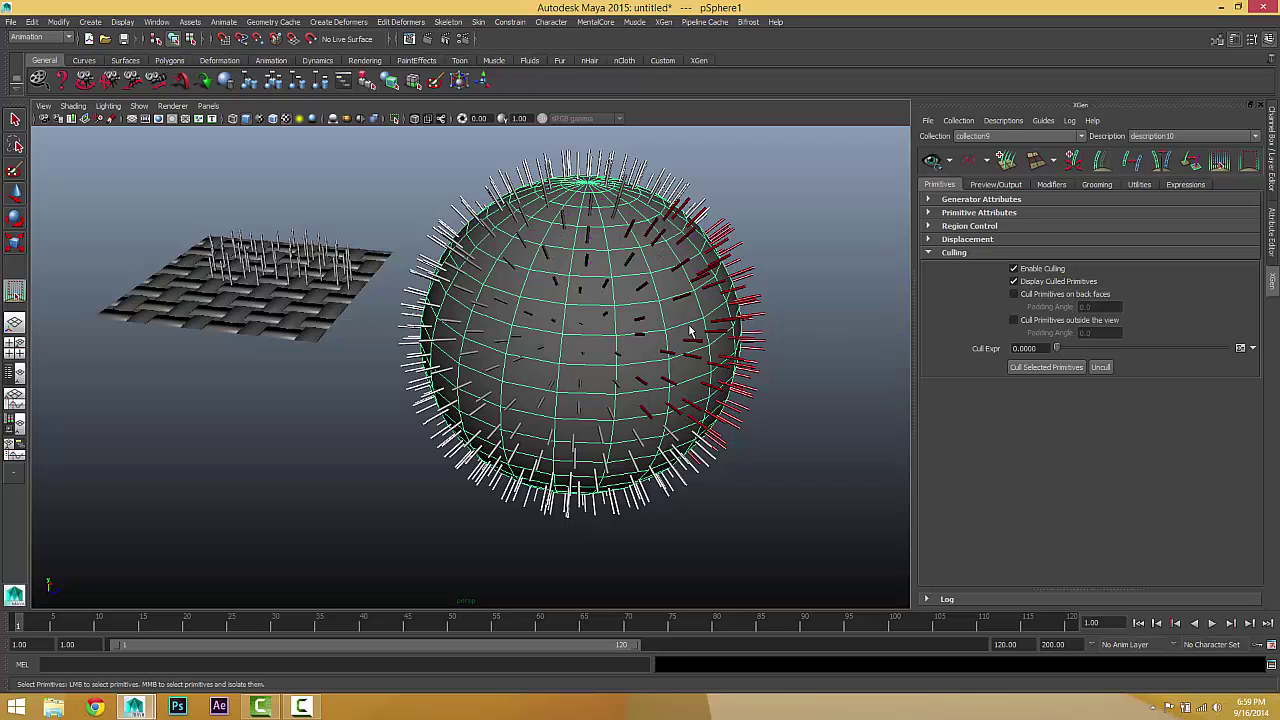
# - Select the primitives on the culled side of the sphere and uncull them
pyautogui.keyDown('alt'); pyautogui.moveTo(764, 318); pyautogui.dragTo(817, 198); pyautogui.keyUp('alt')
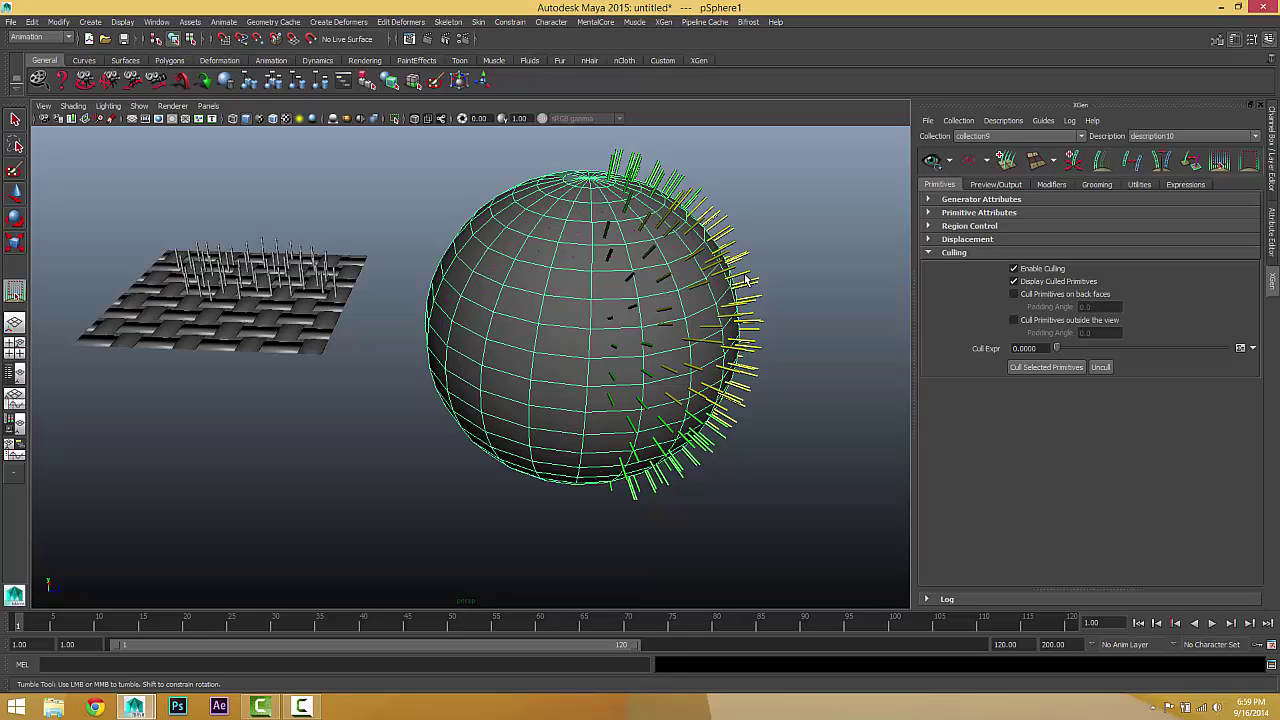
pyautogui.click(1100, 367)
pyautogui.keyDown('alt'); pyautogui.moveTo(755, 338); pyautogui.dragTo(811, 449); pyautogui.keyUp('alt')
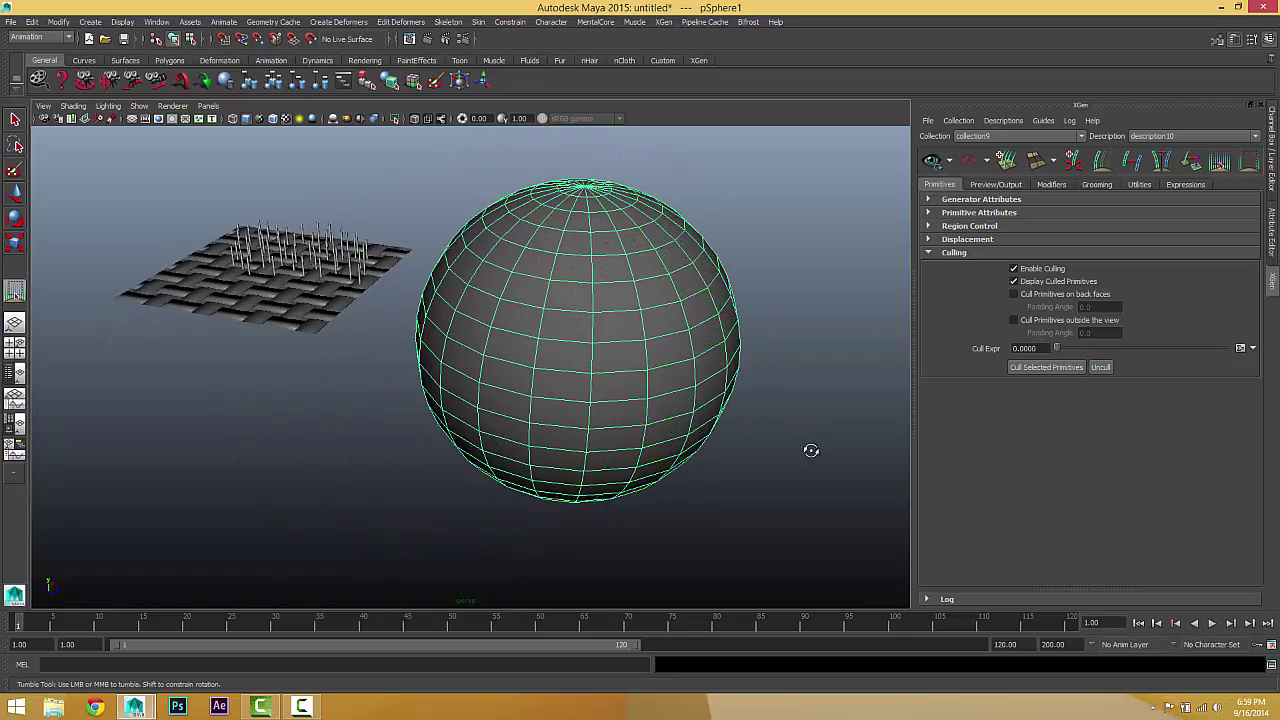
# - Turn off the display of culled primitives for the sphere's description
pyautogui.click(1013, 281)
pyautogui.keyDown('alt'); pyautogui.moveTo(686, 385); pyautogui.dragTo(575, 416); pyautogui.keyUp('alt')
pyautogui.scroll(-3, 575, 417)
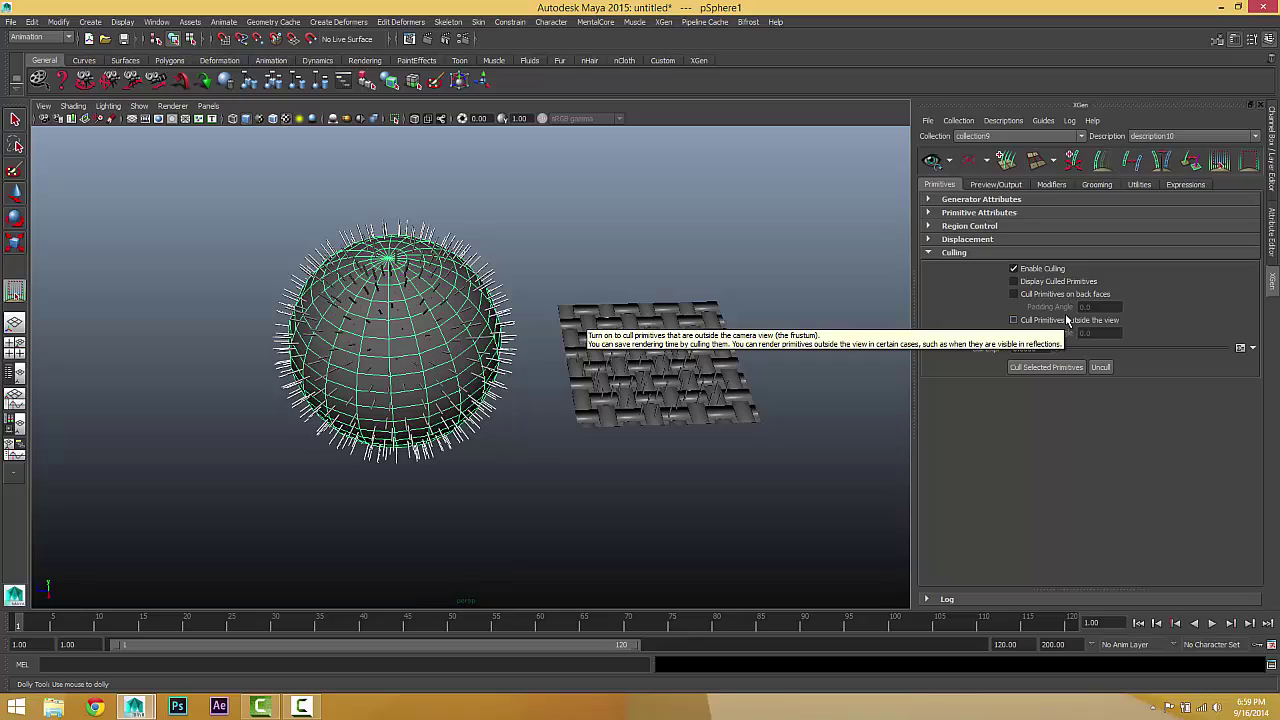
pyautogui.keyDown('alt'); pyautogui.moveTo(525, 349); pyautogui.dragTo(606, 371, button='middle'); pyautogui.keyUp('alt')
pyautogui.scroll(5, 602, 366)
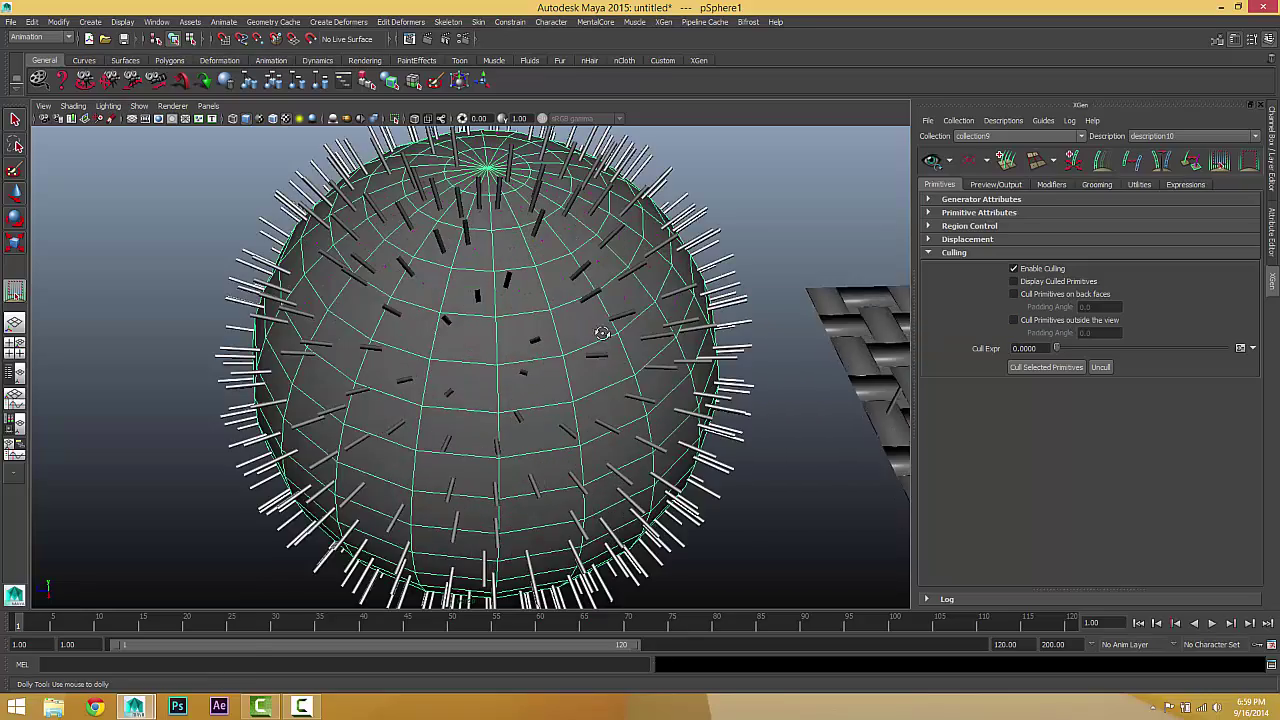
# - Narrow the selection on the sphere's side to a single primitive and cull it
pyautogui.keyDown('alt'); pyautogui.moveTo(602, 334); pyautogui.dragTo(630, 335); pyautogui.keyUp('alt')
pyautogui.scroll(-2, 630, 335)
pyautogui.keyDown('alt'); pyautogui.moveTo(630, 335); pyautogui.dragTo(606, 420, button='middle'); pyautogui.keyUp('alt')
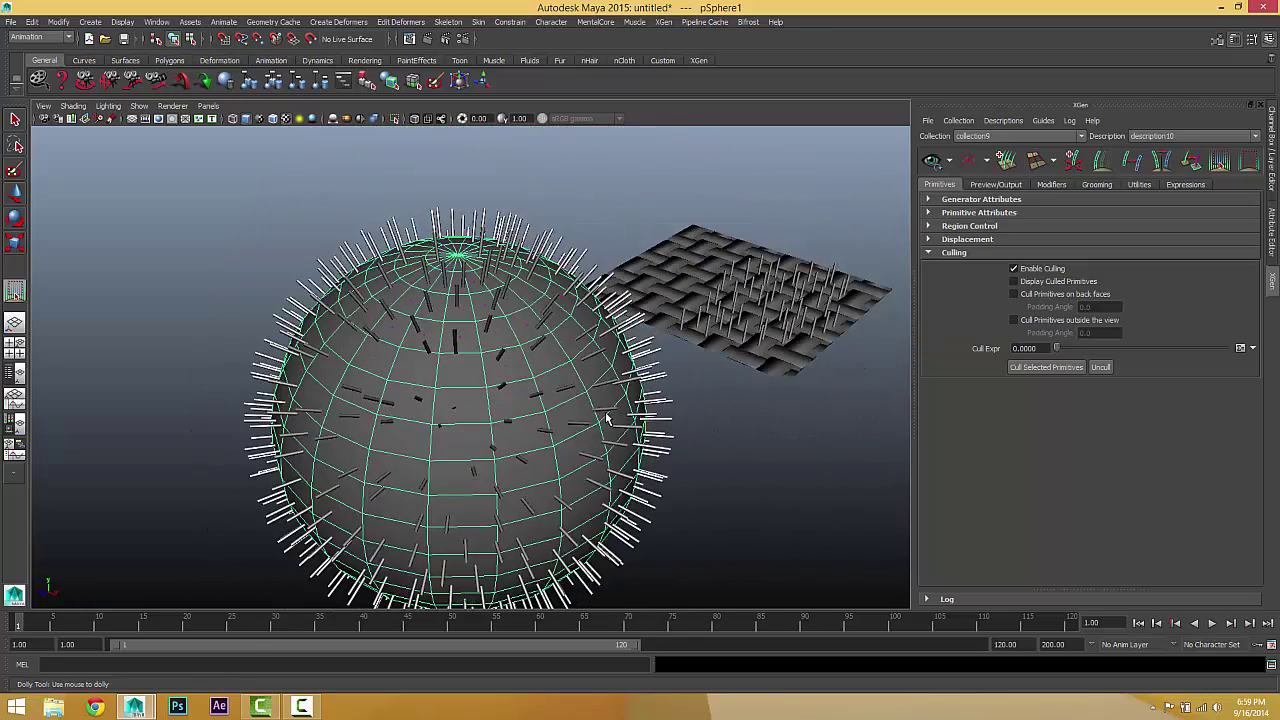
pyautogui.keyDown('alt'); pyautogui.moveTo(606, 420); pyautogui.dragTo(590, 414); pyautogui.keyUp('alt')
pyautogui.keyDown('alt'); pyautogui.moveTo(596, 406); pyautogui.dragTo(600, 351, button='middle'); pyautogui.keyUp('alt')
pyautogui.scroll(-2, 612, 349)
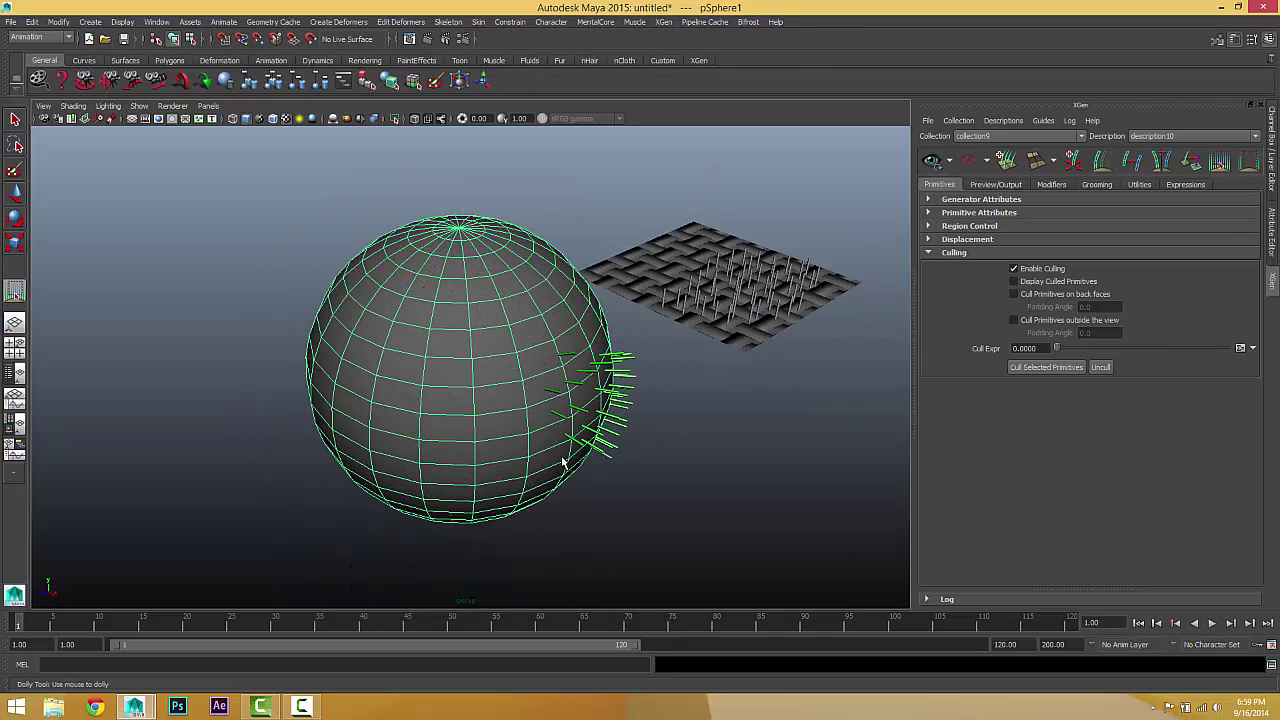
pyautogui.scroll(3, 606, 437)
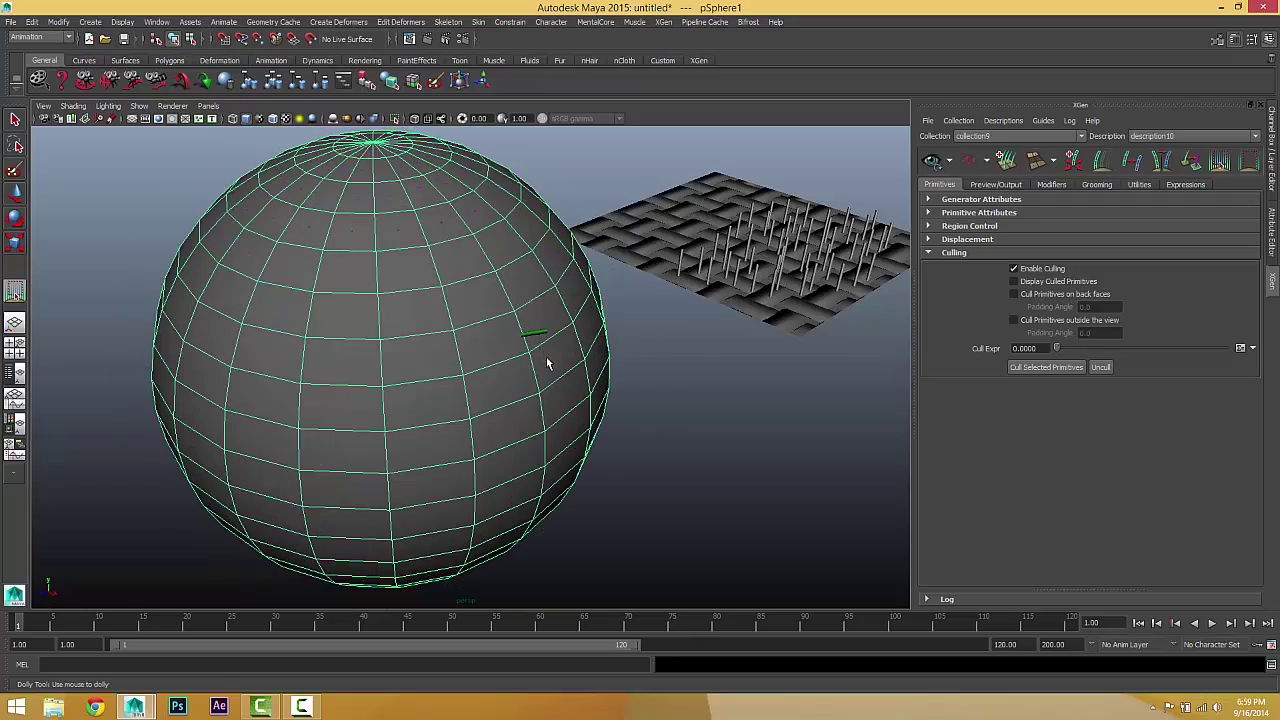
pyautogui.keyDown('alt'); pyautogui.moveTo(546, 356); pyautogui.dragTo(431, 363); pyautogui.keyUp('alt')
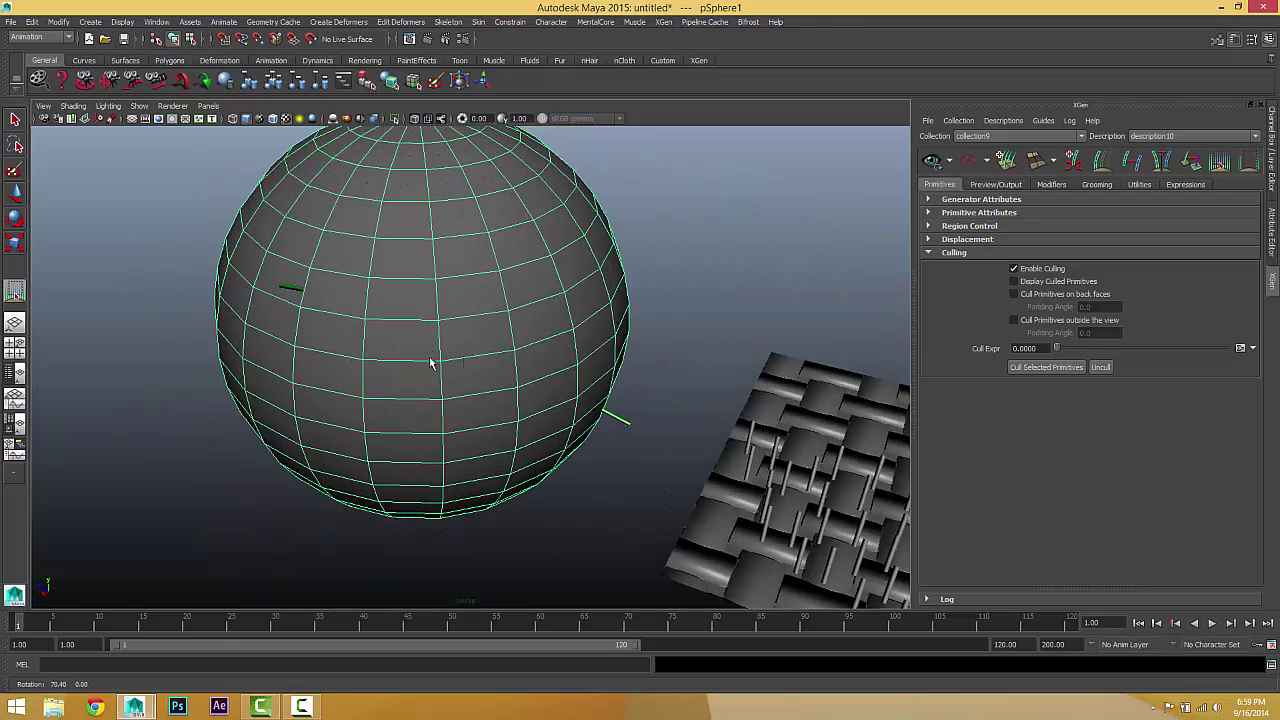
pyautogui.moveTo(694, 366); pyautogui.dragTo(520, 509)
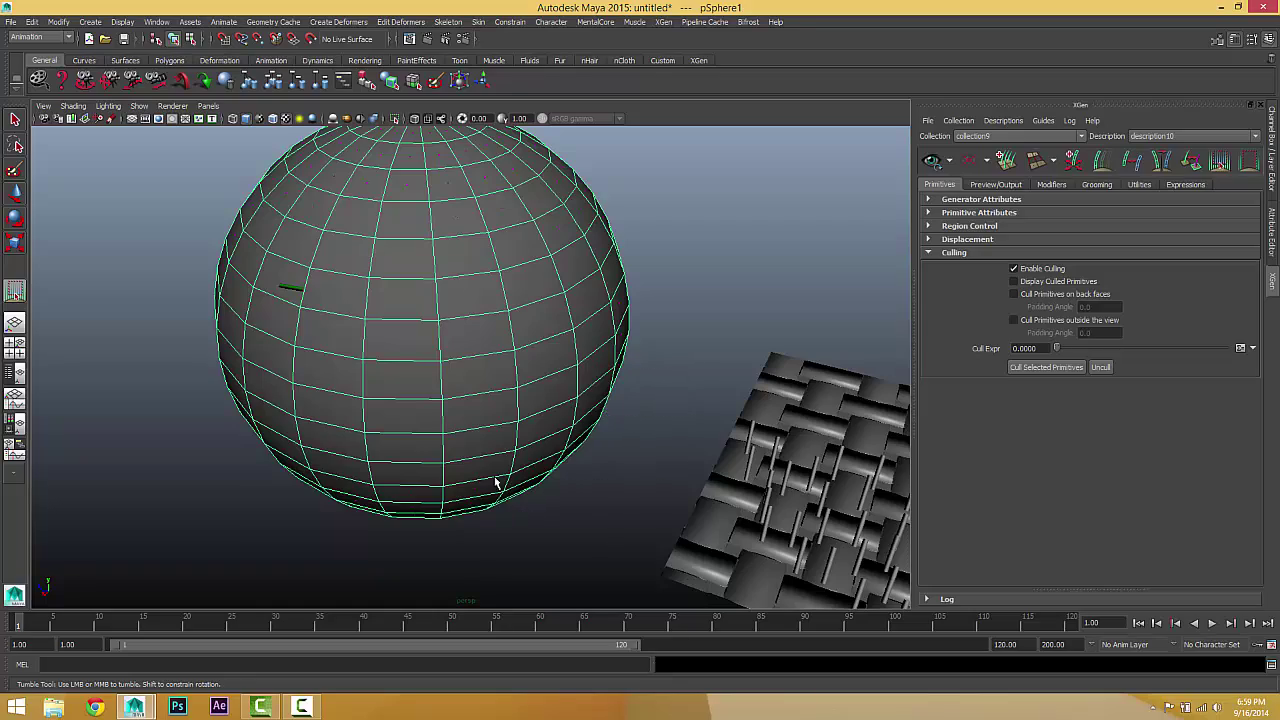
pyautogui.keyDown('alt'); pyautogui.moveTo(473, 460); pyautogui.dragTo(594, 414); pyautogui.keyUp('alt')
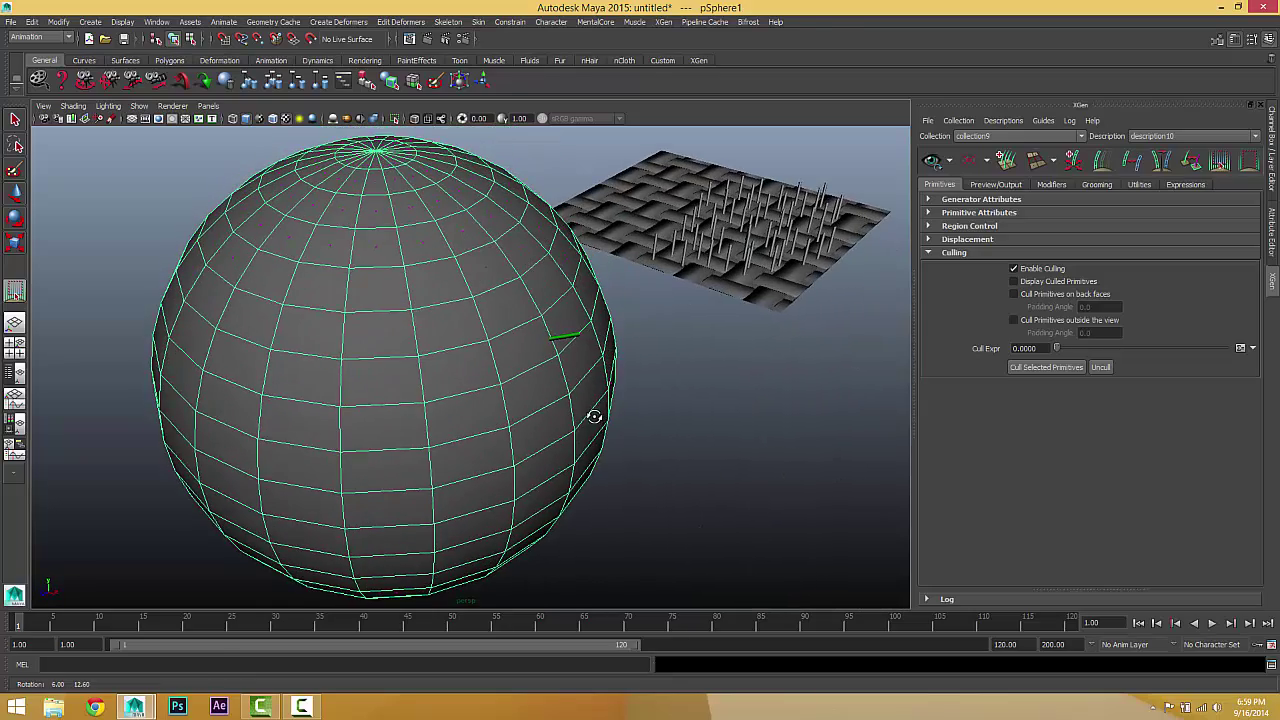
pyautogui.keyDown('alt'); pyautogui.moveTo(586, 334); pyautogui.dragTo(612, 345); pyautogui.keyUp('alt')
pyautogui.click(1028, 373)
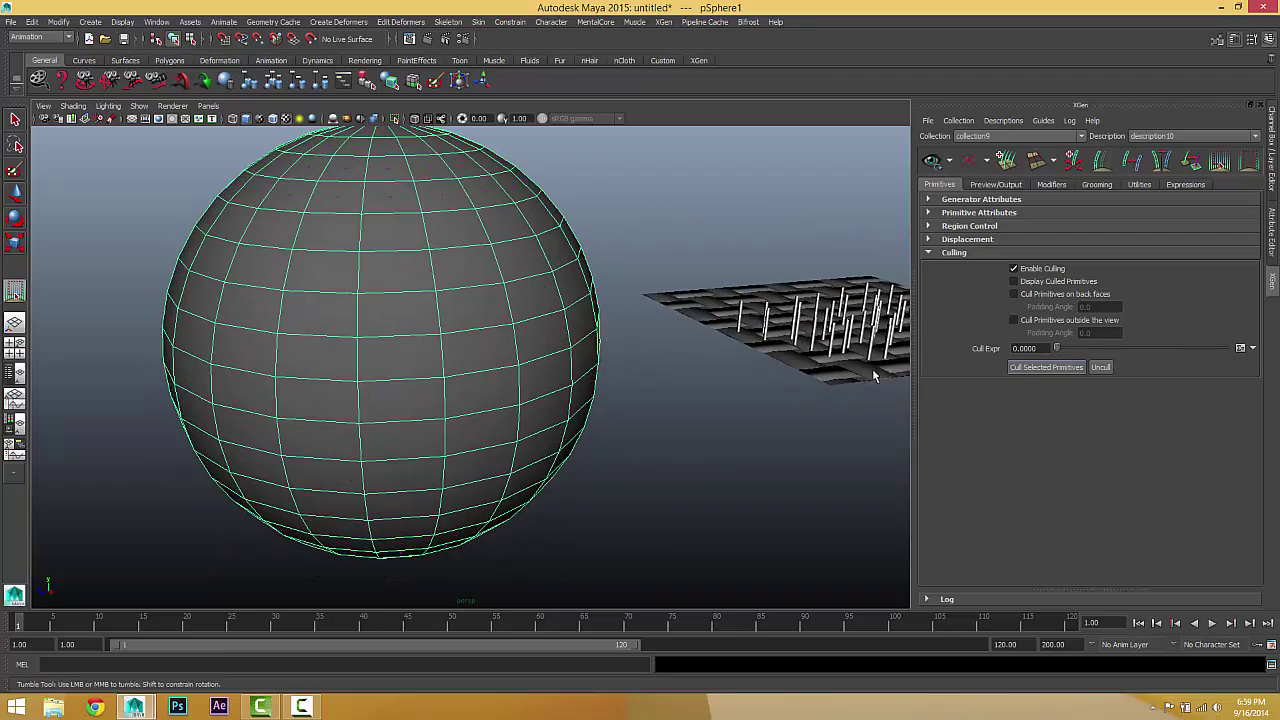
# - Turn on the display of culled primitives and select a small patch of primitives on the sphere's lower side
pyautogui.keyDown('alt'); pyautogui.moveTo(485, 330); pyautogui.dragTo(532, 372); pyautogui.keyUp('alt')
pyautogui.click(1062, 283)
pyautogui.keyDown('alt'); pyautogui.moveTo(600, 300); pyautogui.dragTo(572, 287); pyautogui.keyUp('alt')
pyautogui.keyDown('alt'); pyautogui.moveTo(581, 380); pyautogui.dragTo(442, 432); pyautogui.keyUp('alt')
pyautogui.keyDown('alt'); pyautogui.moveTo(504, 468); pyautogui.dragTo(517, 473); pyautogui.keyUp('alt')
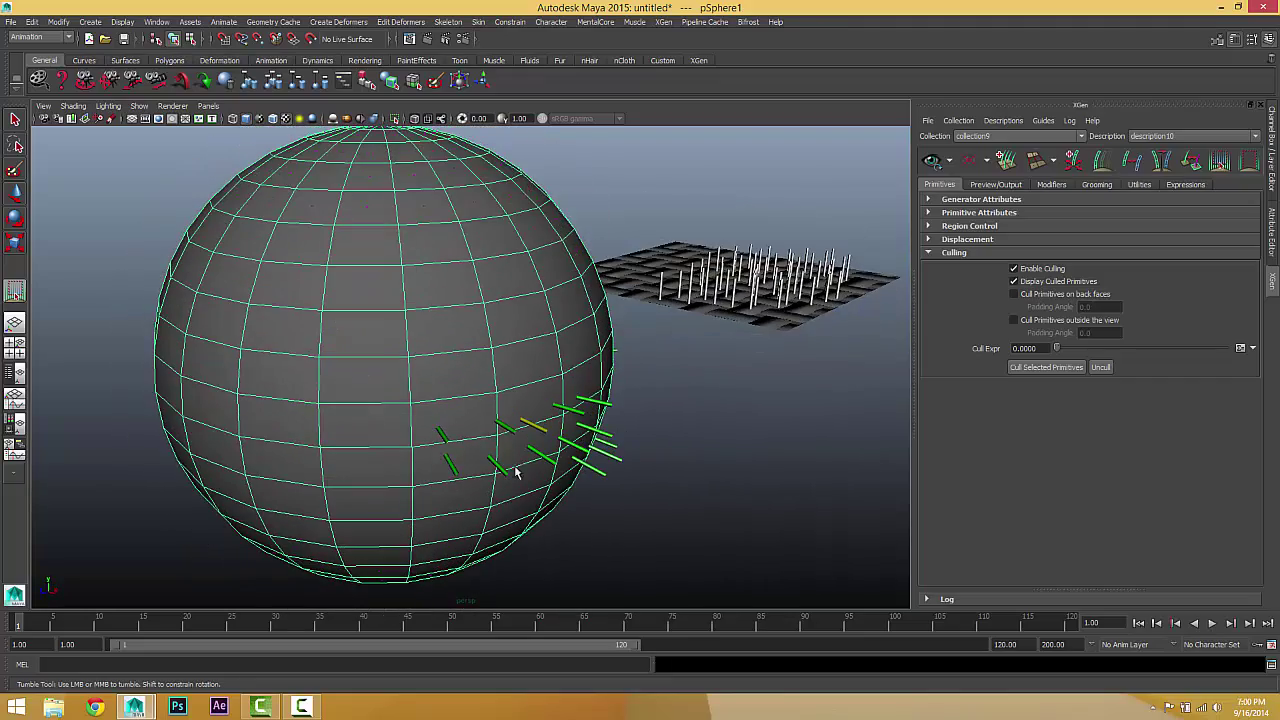
pyautogui.moveTo(780, 425)
pyautogui.keyDown('alt'); pyautogui.mouseDown()
pyautogui.moveTo(649, 449)
pyautogui.moveTo(778, 437)
pyautogui.mouseUp(); pyautogui.keyUp('alt')
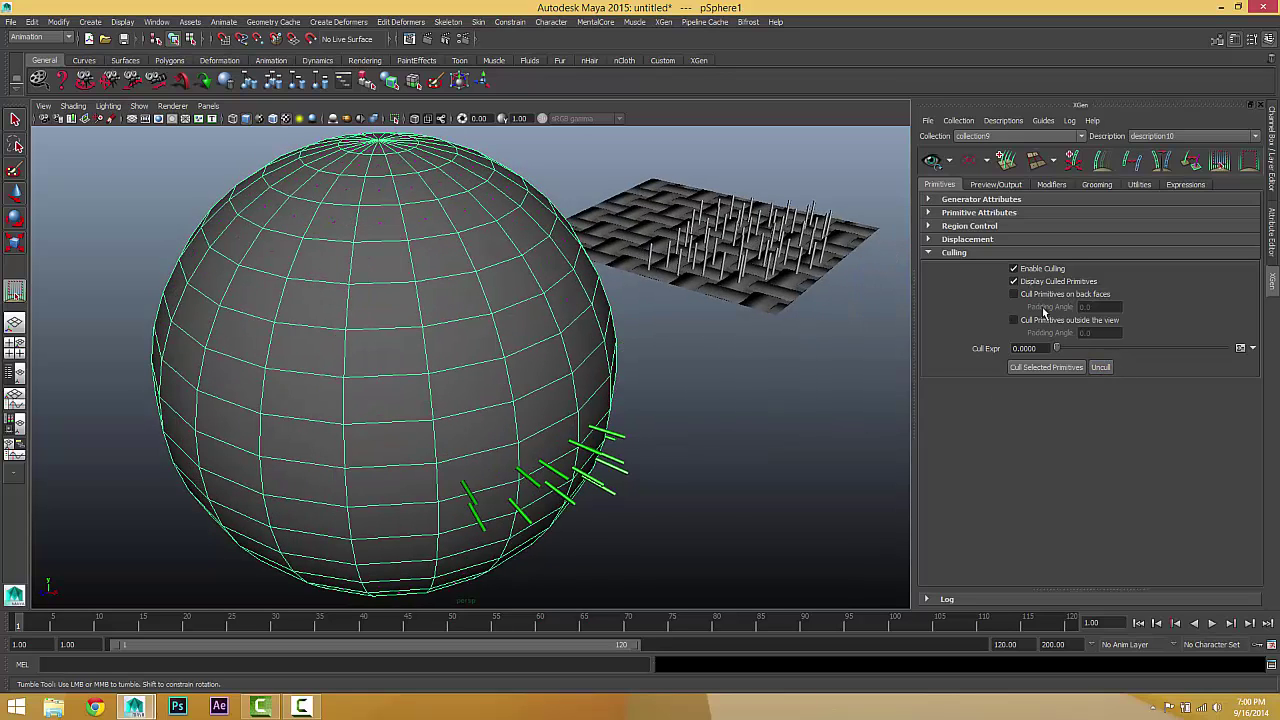
# - Clear the primitive selection and update the XGen preview to inspect the culled primitive on the sphere
pyautogui.click(680, 398)
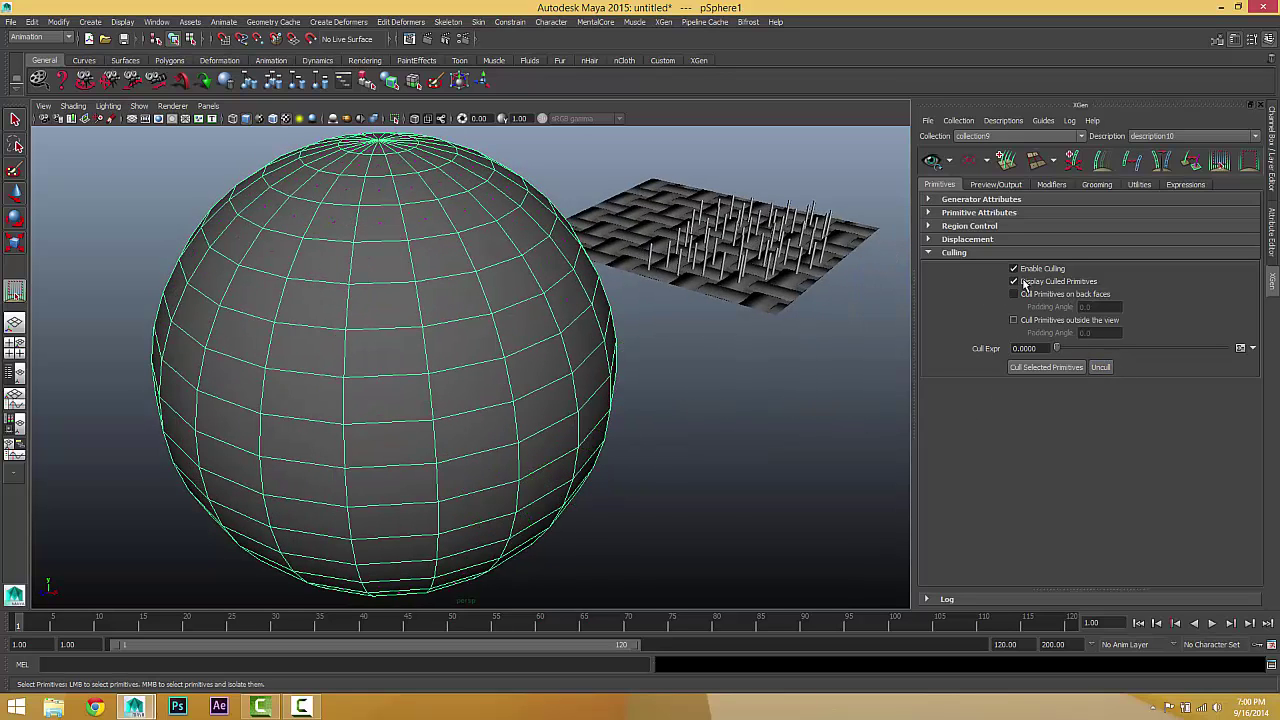
pyautogui.click(931, 161)
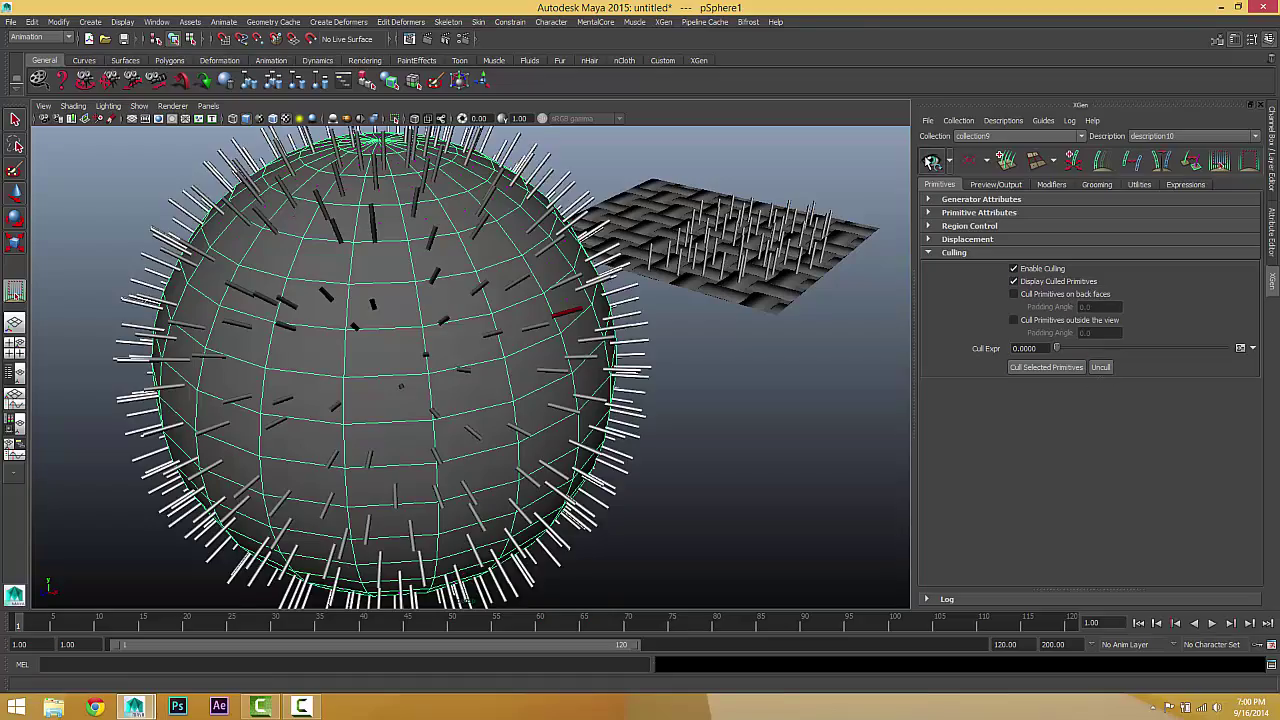
pyautogui.keyDown('alt'); pyautogui.moveTo(666, 357); pyautogui.dragTo(620, 318); pyautogui.keyUp('alt')
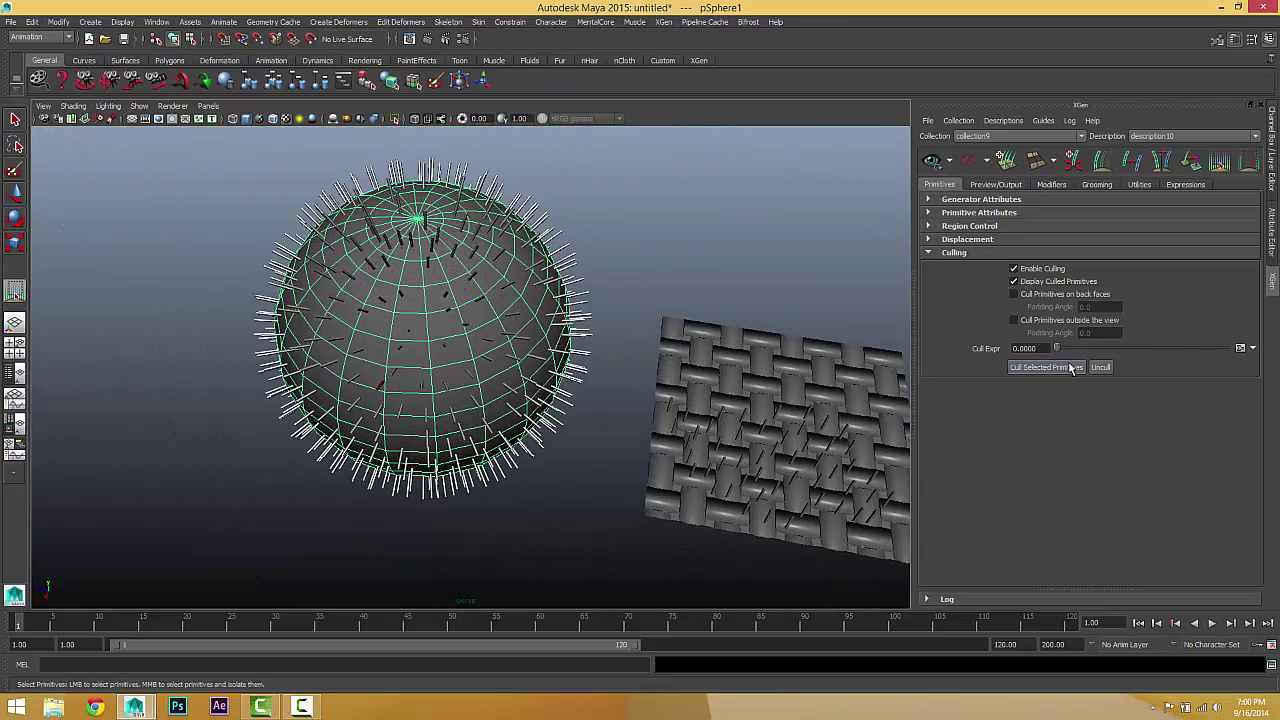
# - Review the displacement, bump and offset settings of the sphere's description and collapse them again
pyautogui.click(966, 239)
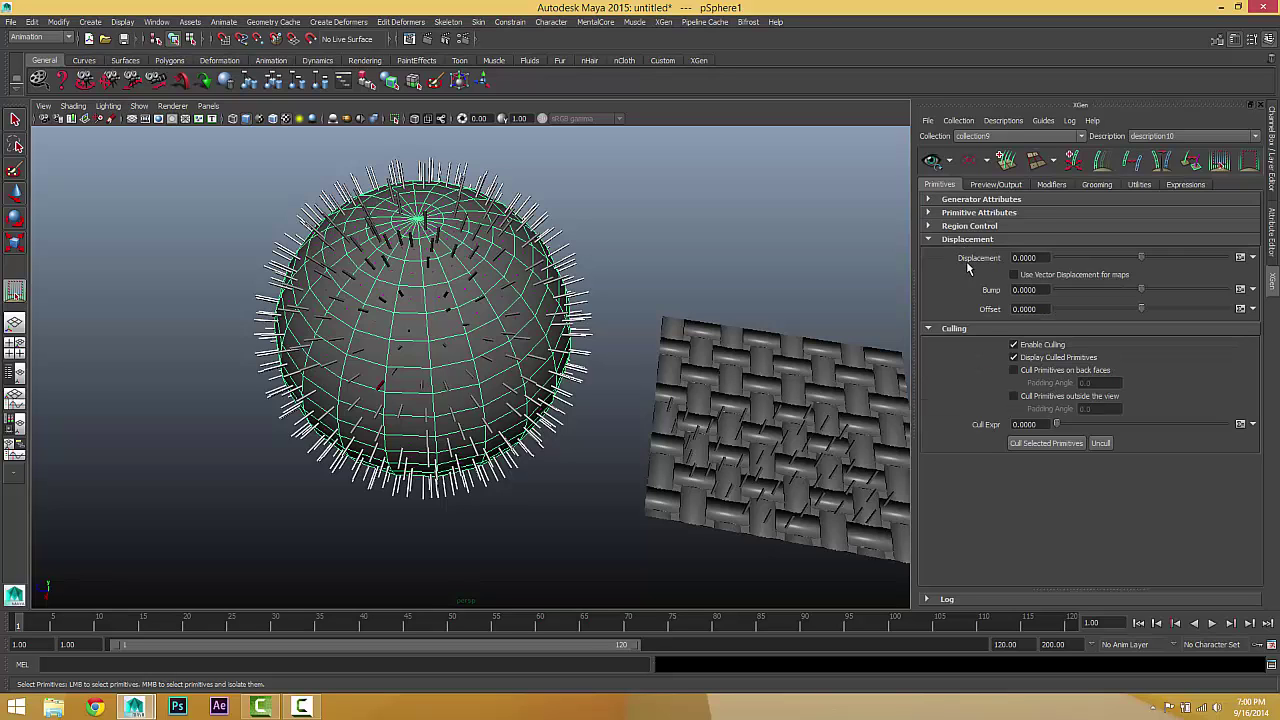
pyautogui.click(927, 241)
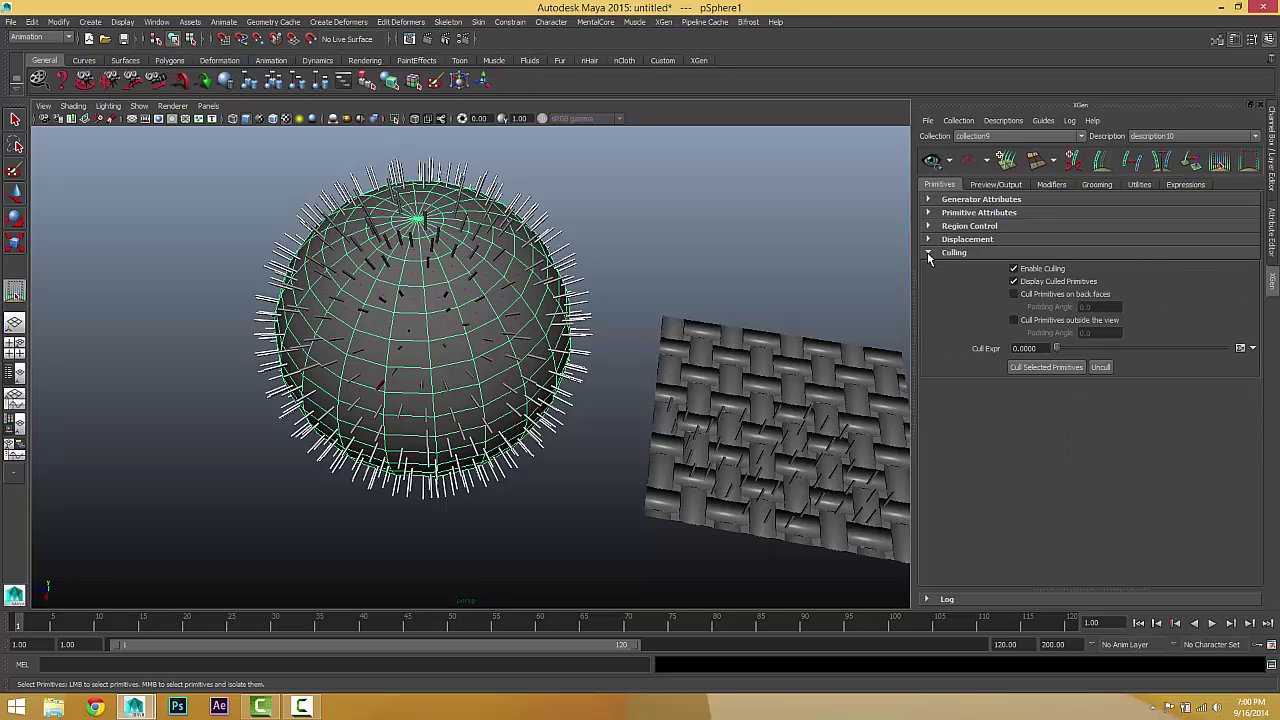